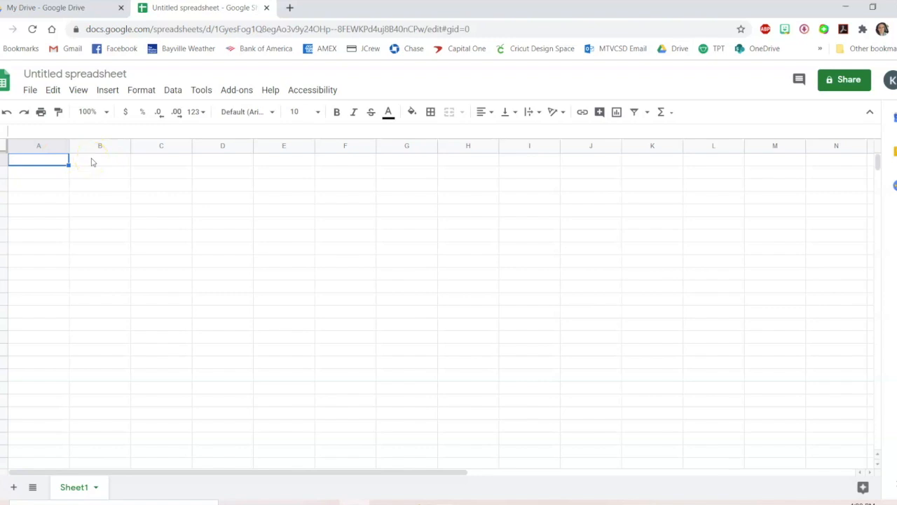
pyautogui.click(91, 159)
pyautogui.click(154, 161)
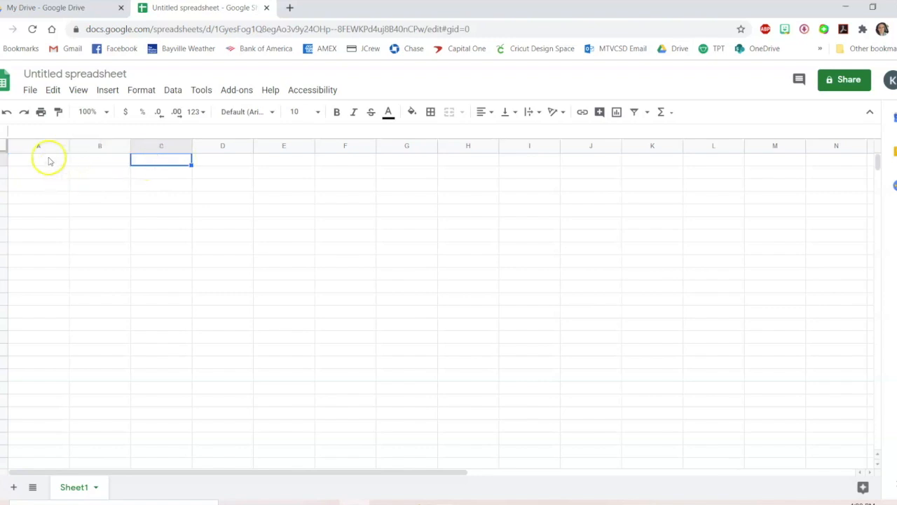
pyautogui.moveTo(48, 161); pyautogui.dragTo(45, 241)
pyautogui.click(118, 233)
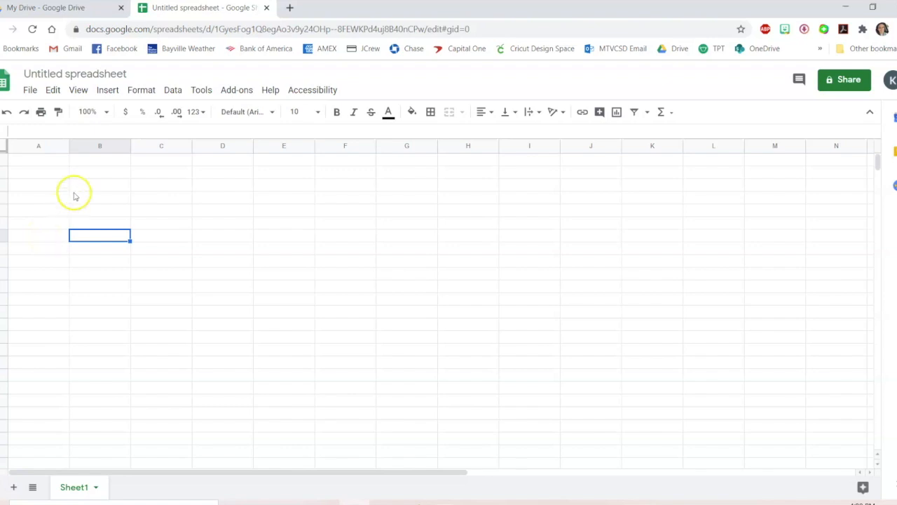
# Open the font list to view the available fonts
pyautogui.click(255, 111)
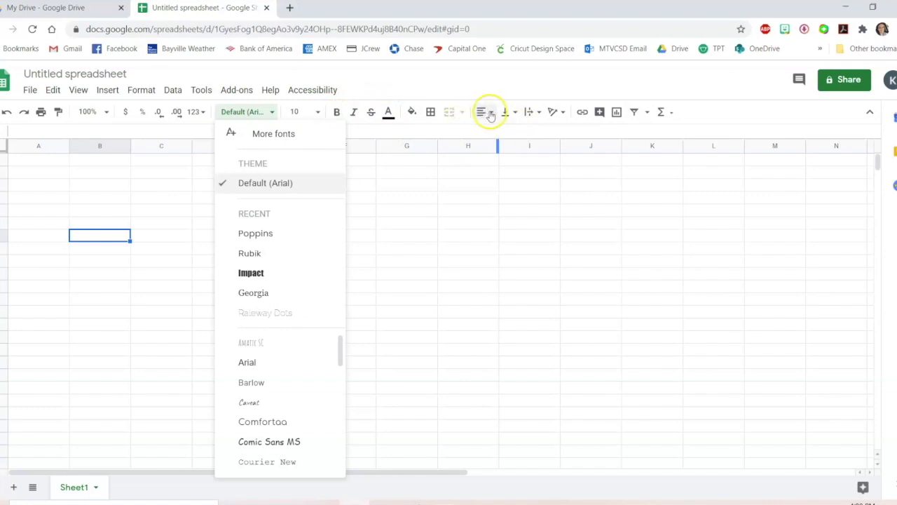
pyautogui.click(480, 238)
pyautogui.click(42, 162)
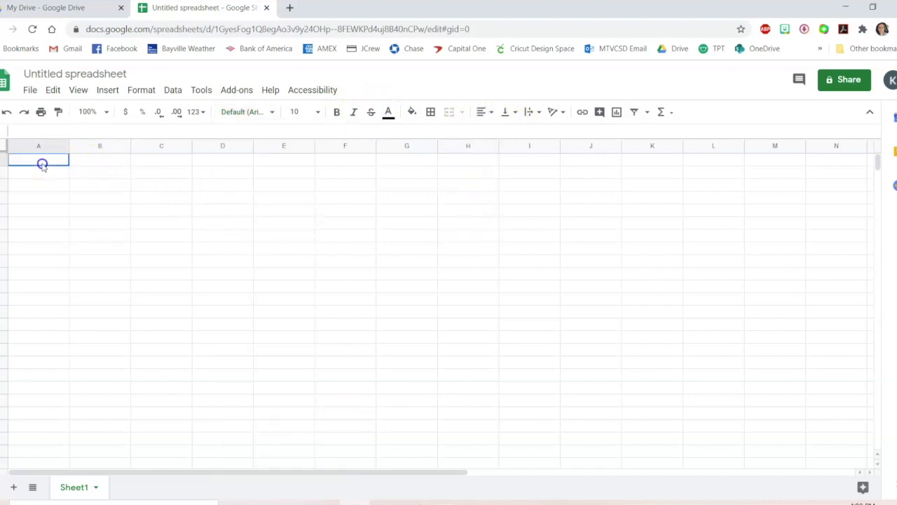
# View the horizontal and vertical alignment options for the selected cell
pyautogui.click(491, 111)
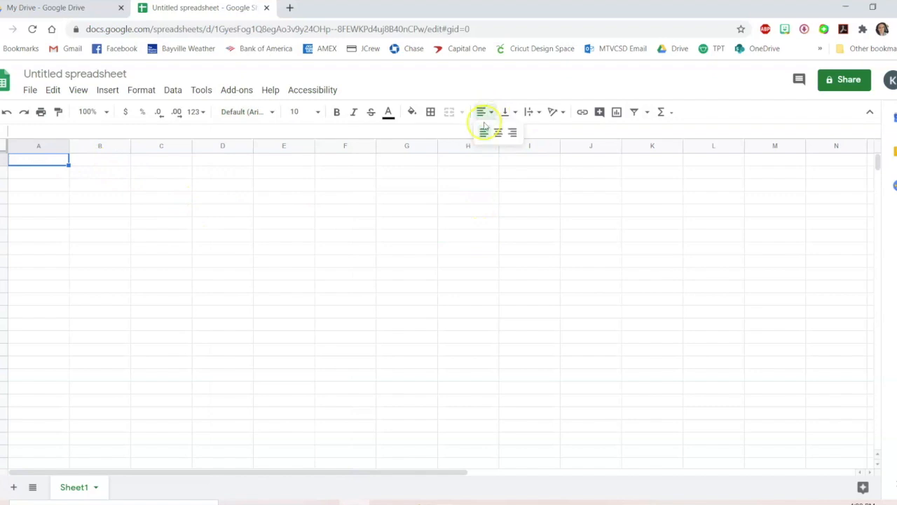
pyautogui.click(512, 112)
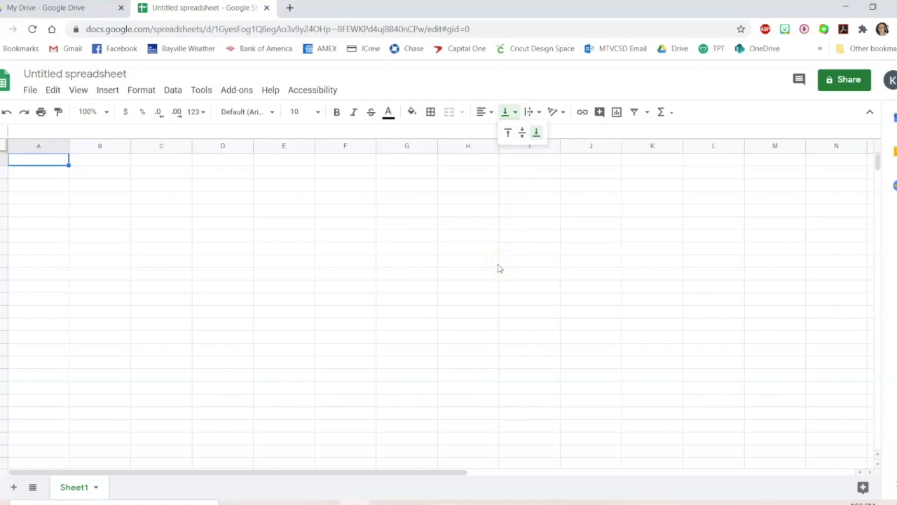
pyautogui.click(113, 186)
pyautogui.click(36, 157)
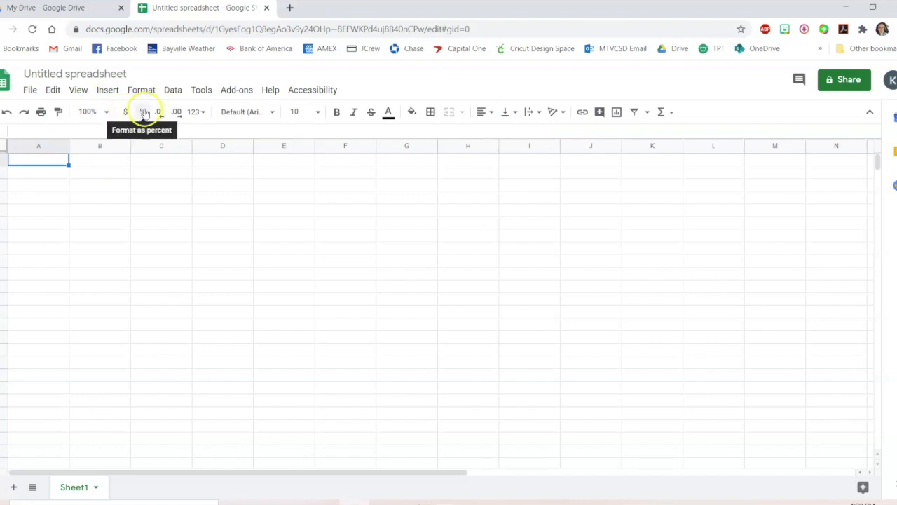
# Browse the number format options, including the More Formats submenu
pyautogui.click(196, 112)
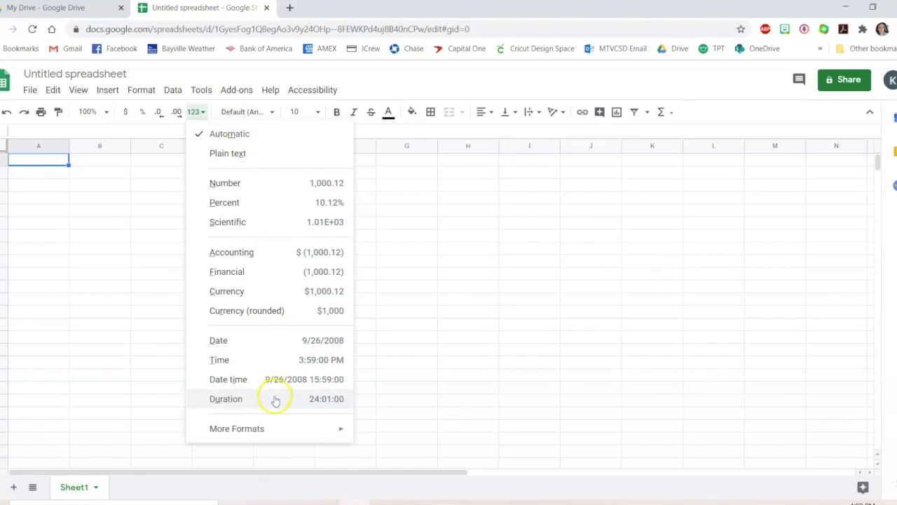
pyautogui.moveTo(289, 439)
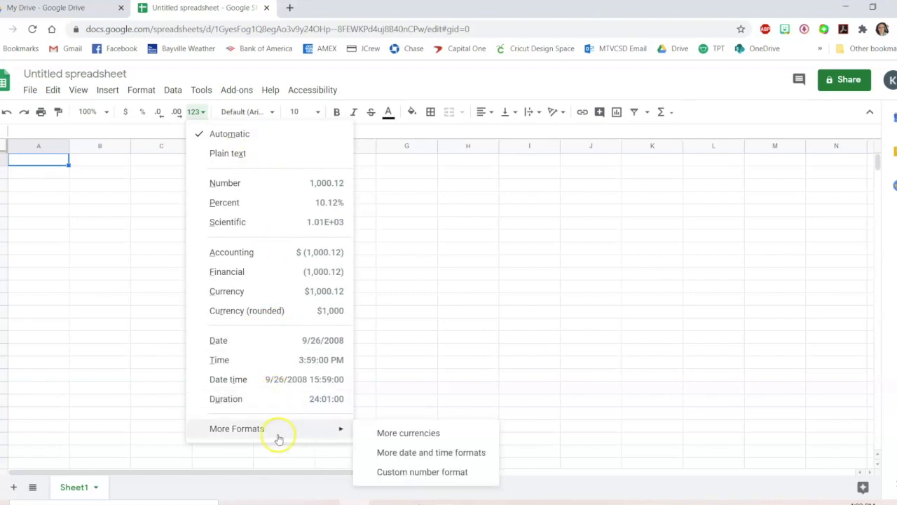
pyautogui.click(68, 278)
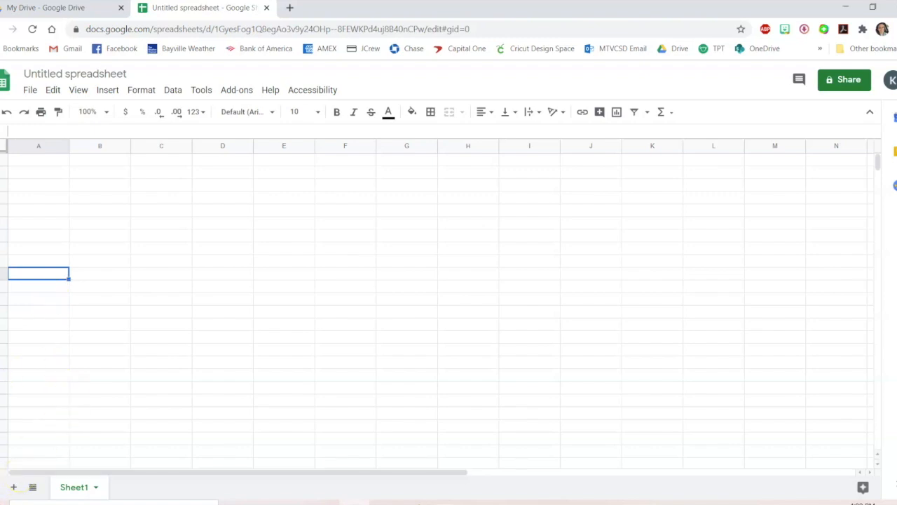
# Fill cell A1 with red
pyautogui.click(34, 162)
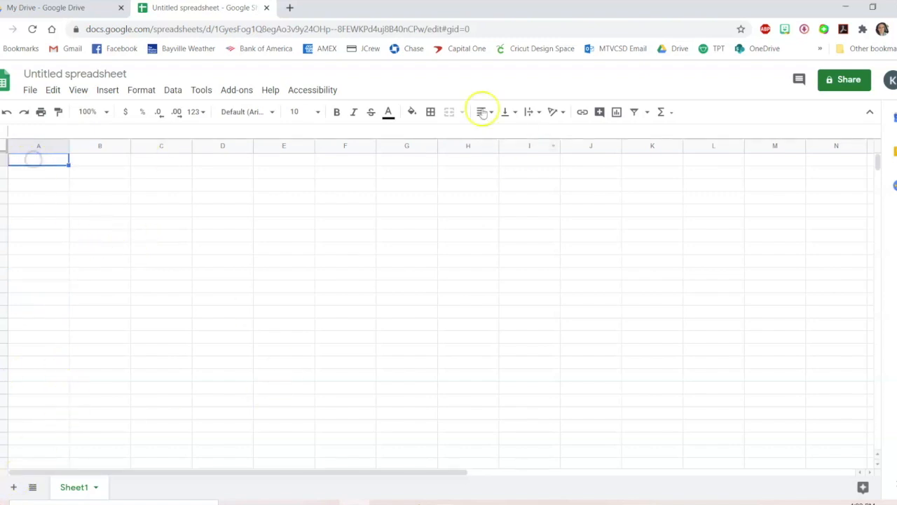
pyautogui.click(411, 111)
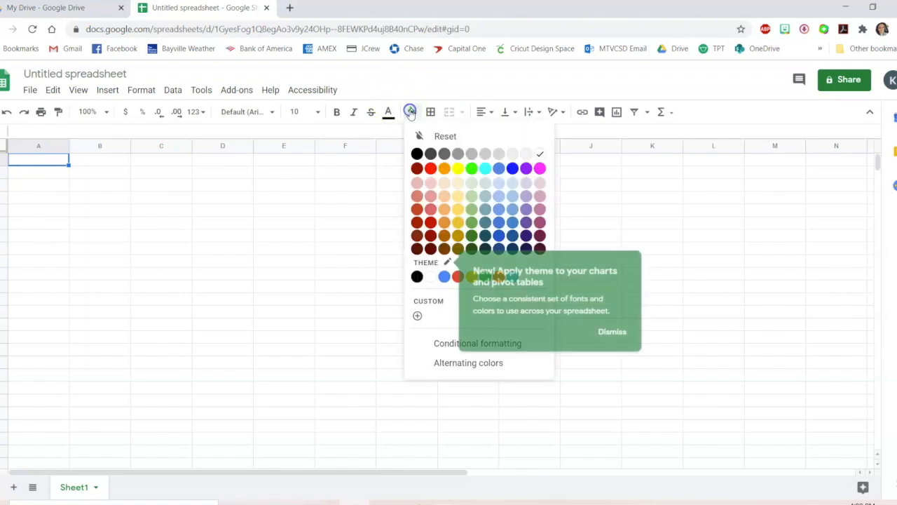
pyautogui.click(430, 168)
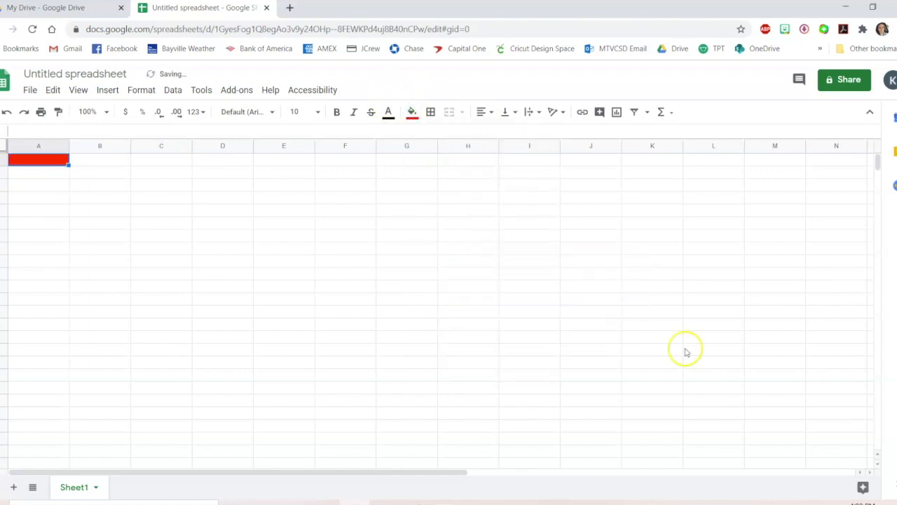
# Apply all borders to the range A1:B5
pyautogui.click(431, 113)
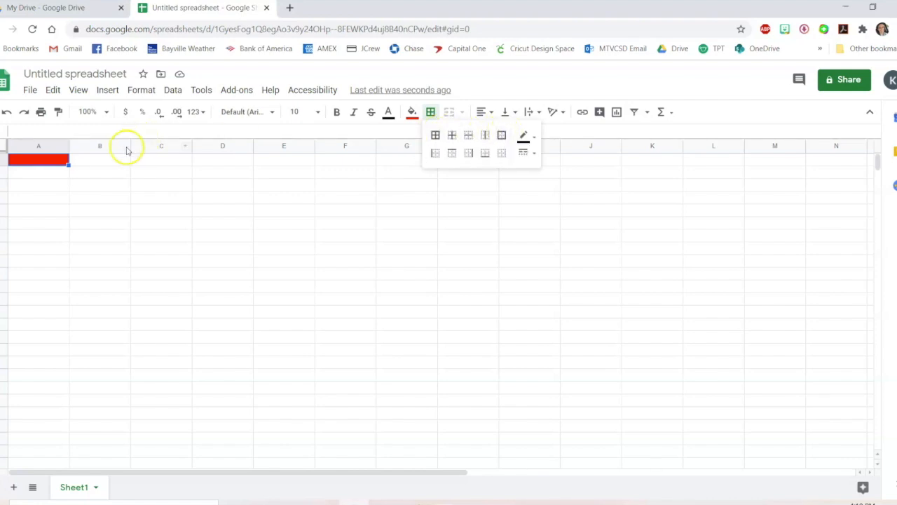
pyautogui.moveTo(60, 158); pyautogui.dragTo(124, 209)
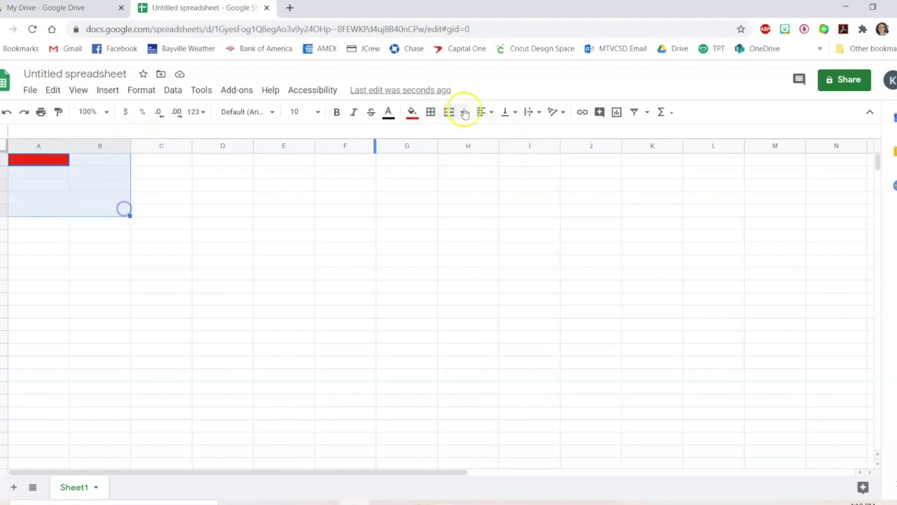
pyautogui.click(430, 112)
pyautogui.click(435, 135)
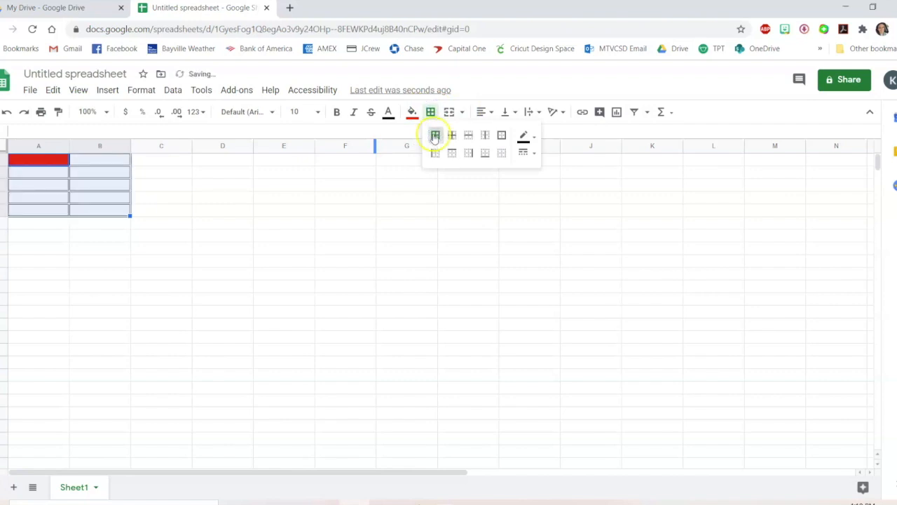
# Clear the borders, switch to a thick border style, and reapply all borders to A1:B5
pyautogui.click(502, 155)
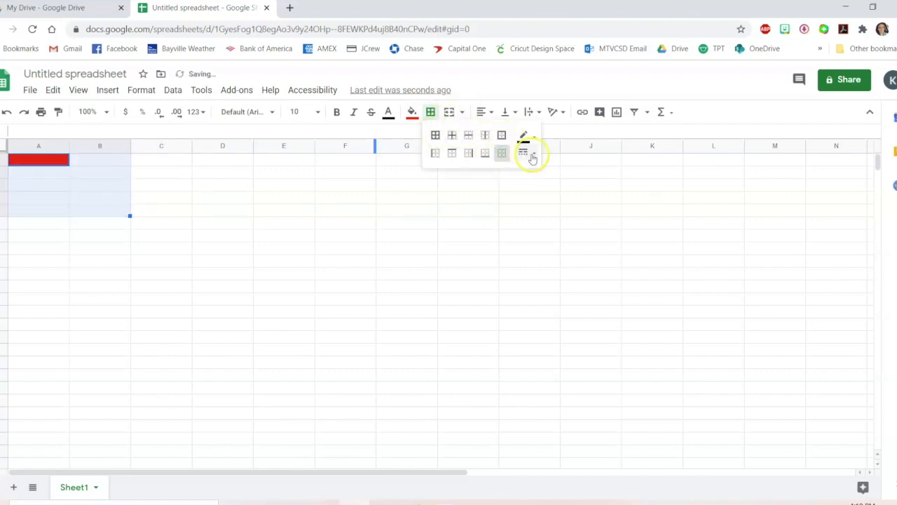
pyautogui.click(529, 153)
pyautogui.click(546, 203)
pyautogui.click(436, 136)
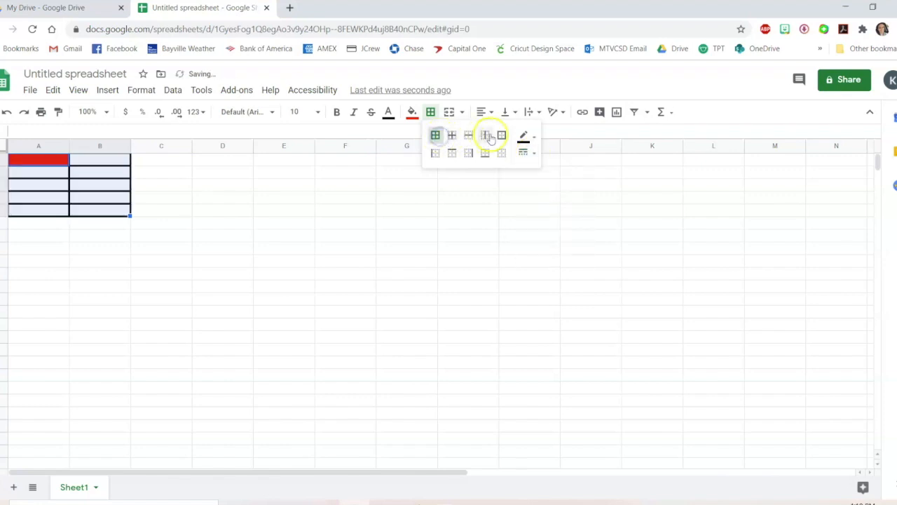
# Try an outer border on A1:B5 and clear the borders again
pyautogui.click(502, 156)
pyautogui.click(501, 135)
pyautogui.click(502, 153)
pyautogui.click(319, 251)
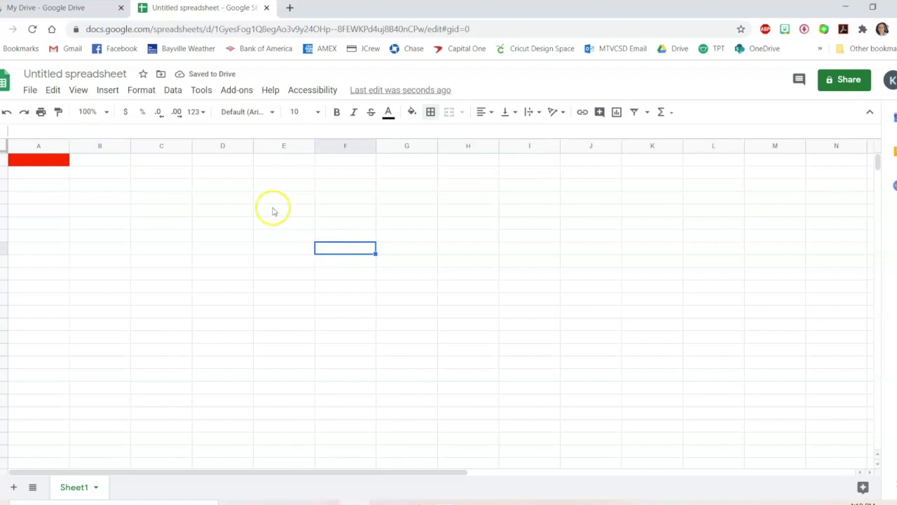
# Undo and redo the recent border changes
pyautogui.hotkey('ctrl', 'z')
pyautogui.hotkey('ctrl', 'z')
pyautogui.hotkey('ctrl', 'z')
pyautogui.hotkey('ctrl', 'y')
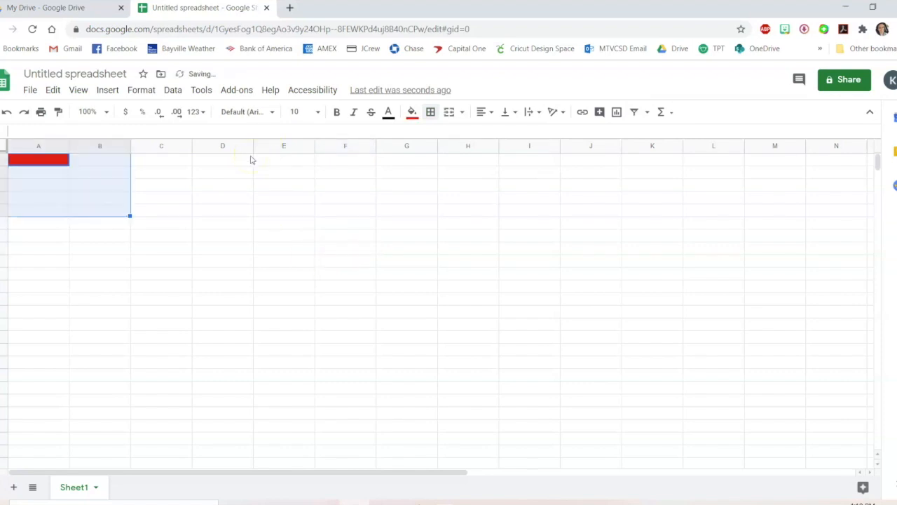
pyautogui.hotkey('ctrl', 'z')
pyautogui.hotkey('ctrl', 'y')
# Reset the fill color of cell A1 to none
pyautogui.click(144, 235)
pyautogui.click(50, 158)
pyautogui.click(413, 111)
pyautogui.click(432, 138)
# Clear all borders from cell A1
pyautogui.click(172, 183)
pyautogui.click(52, 164)
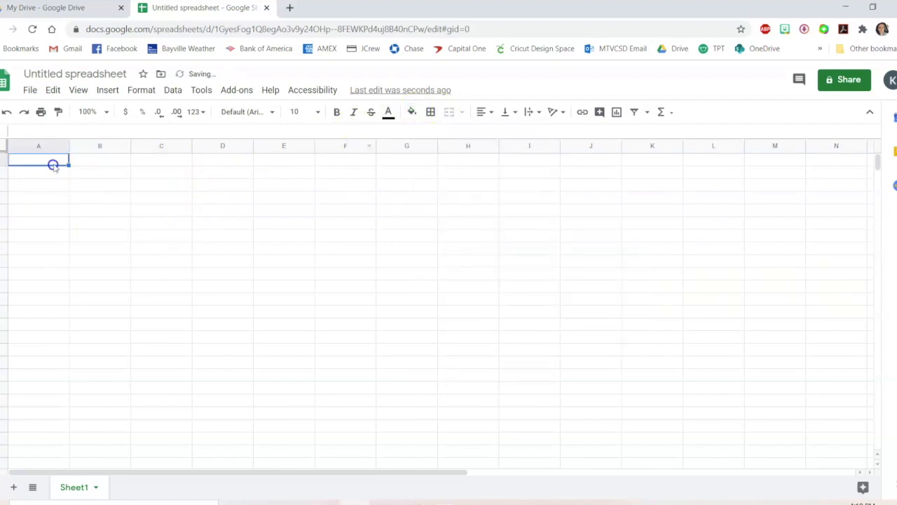
pyautogui.click(430, 111)
pyautogui.click(500, 153)
pyautogui.click(127, 220)
# Enter "Silly sally sold seashells by the seashore" in cell A1
pyautogui.click(56, 157)
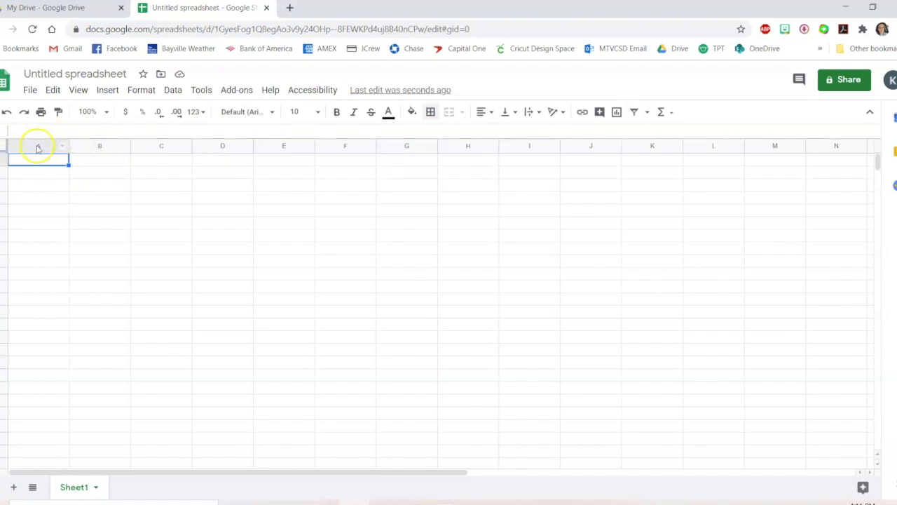
pyautogui.write('Silly sally sold seashells')
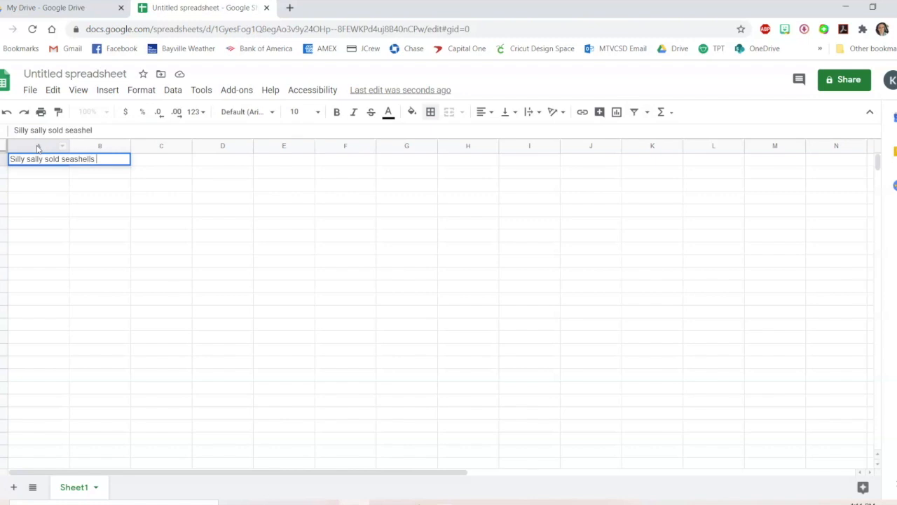
pyautogui.write(' by the seashore')
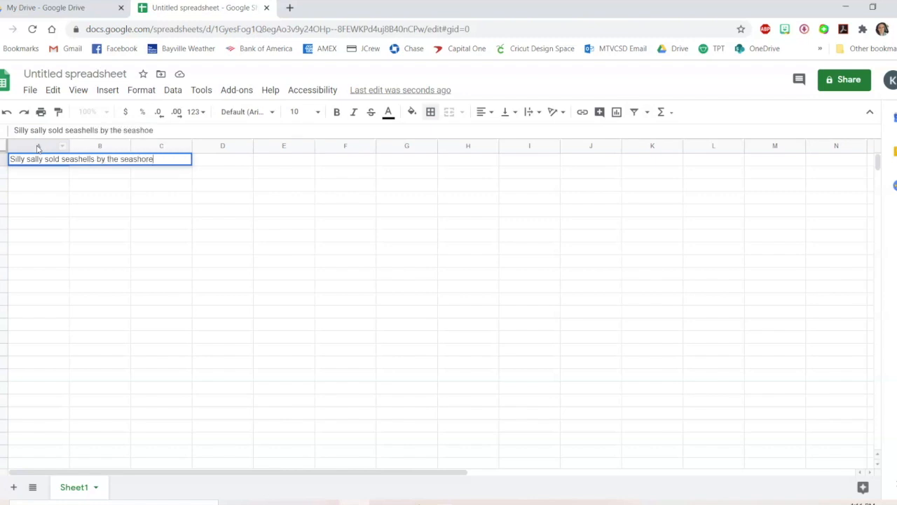
pyautogui.press('Return')
# Enter "Little Bo Peep" in cell B1
pyautogui.click(28, 167)
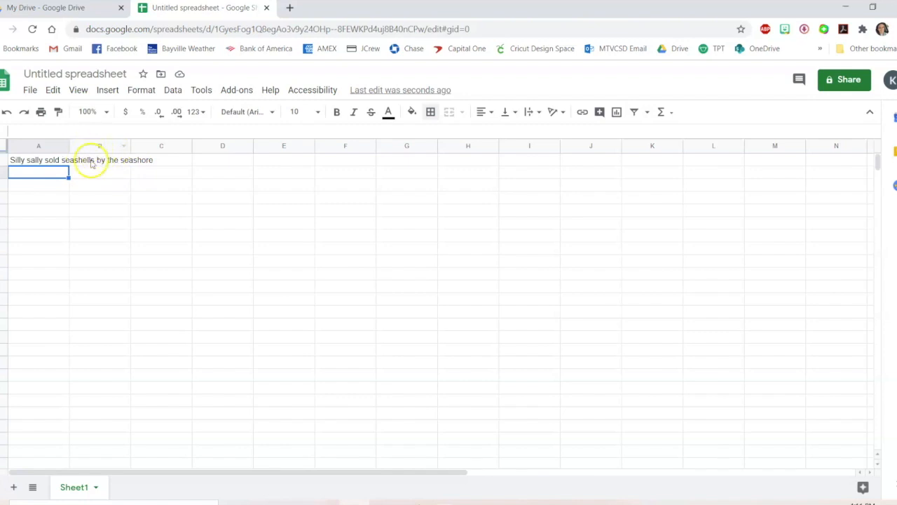
pyautogui.click(102, 161)
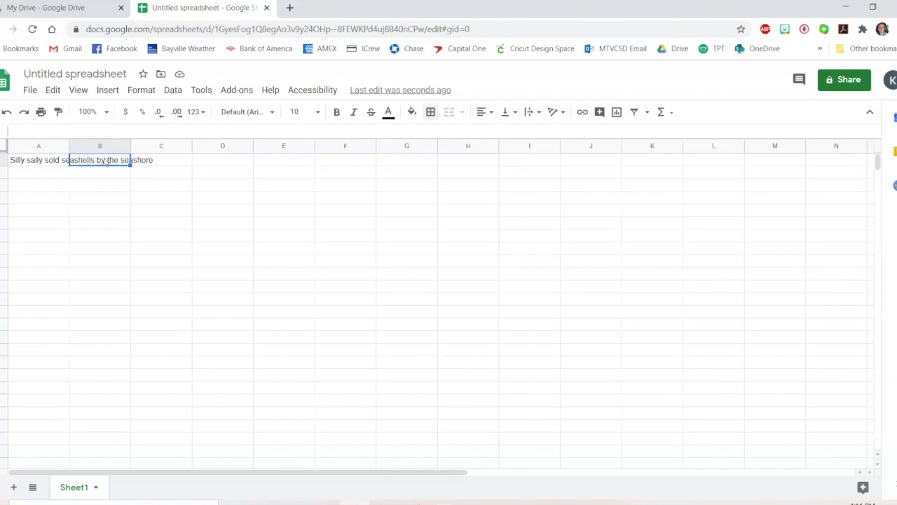
pyautogui.write('Little Bo Peep')
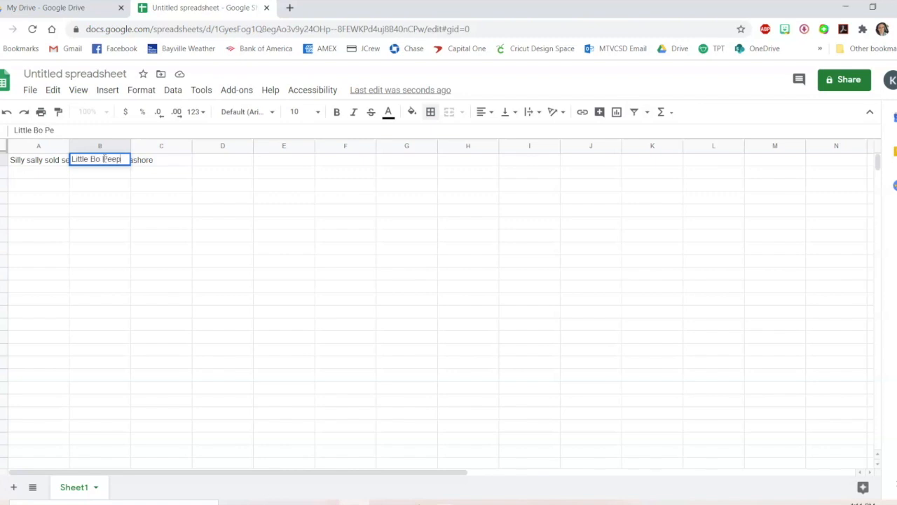
pyautogui.press('Return')
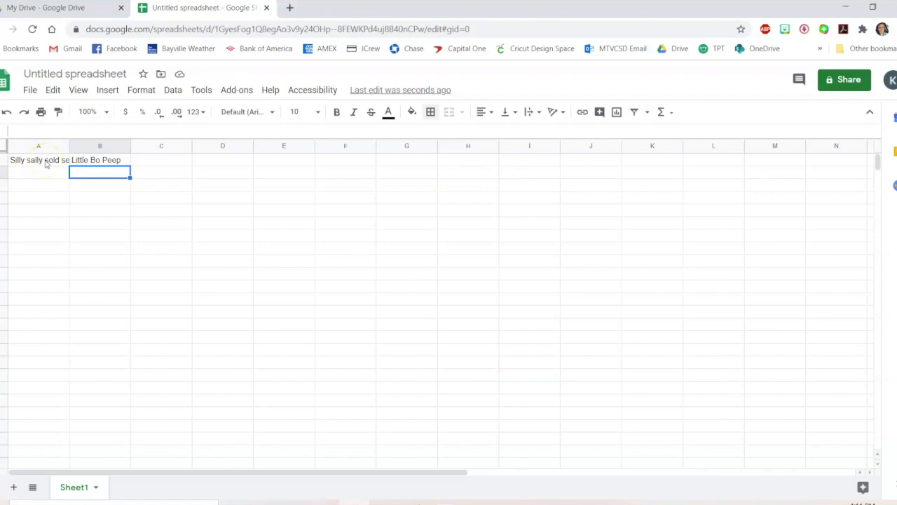
# Set text wrapping for cell A1 to wrap
pyautogui.click(40, 159)
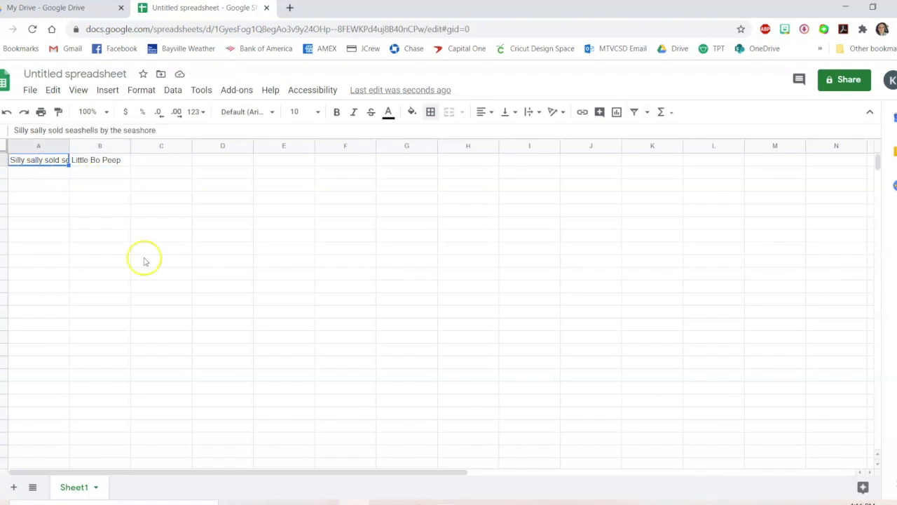
pyautogui.click(530, 113)
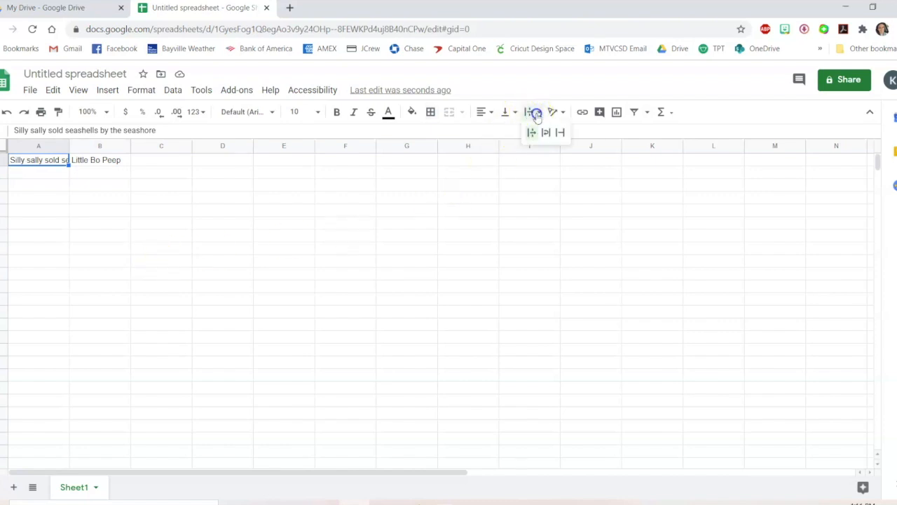
pyautogui.click(550, 133)
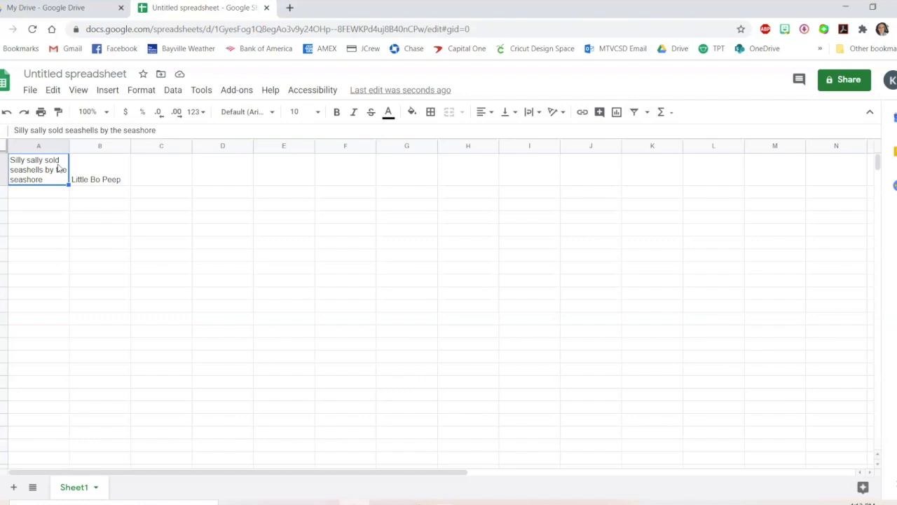
# Try rotating A1's text upward and enlarging row 1, then undo it
pyautogui.click(561, 114)
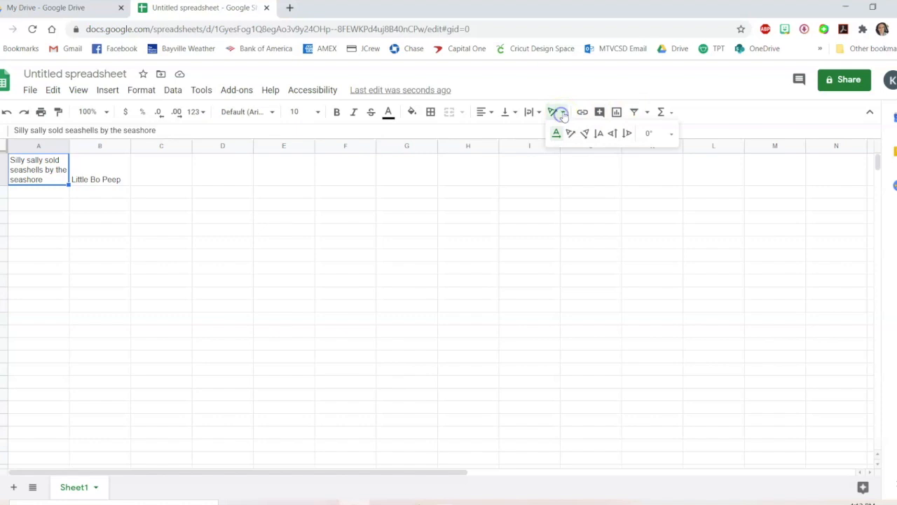
pyautogui.click(612, 133)
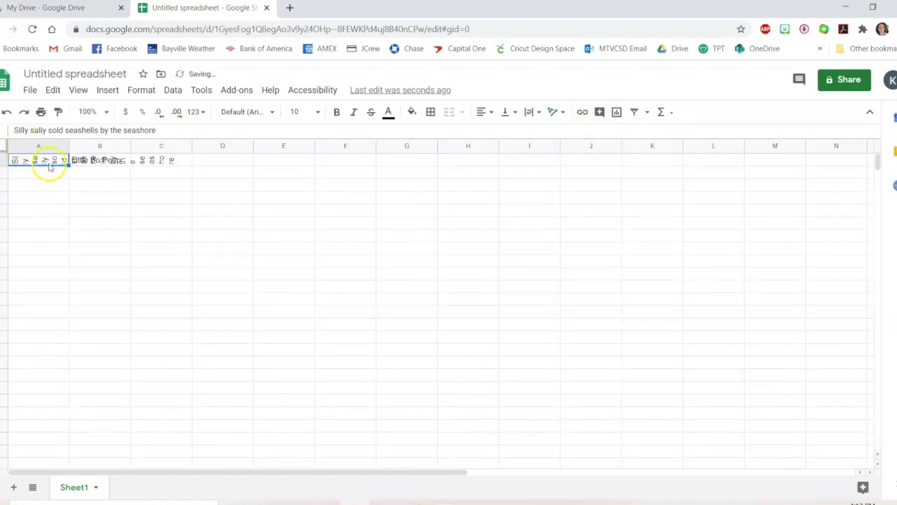
pyautogui.moveTo(4, 166); pyautogui.dragTo(2, 344)
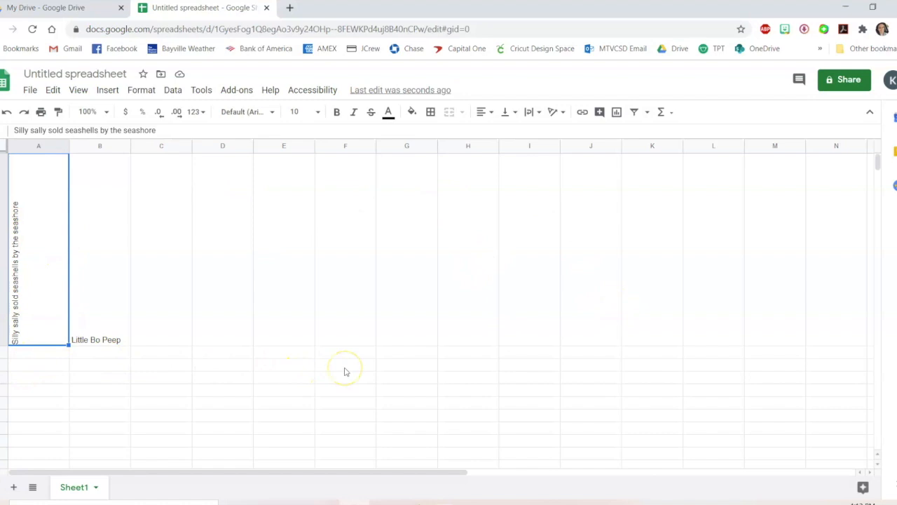
pyautogui.hotkey('ctrl', 'z')
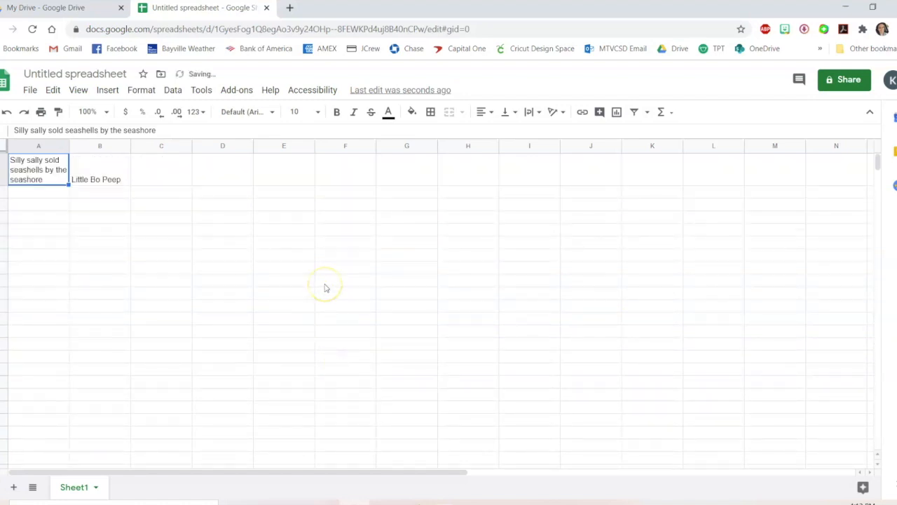
# Undo the last change, then merge cells D1 through F1 into one cell
pyautogui.hotkey('ctrl', 'z')
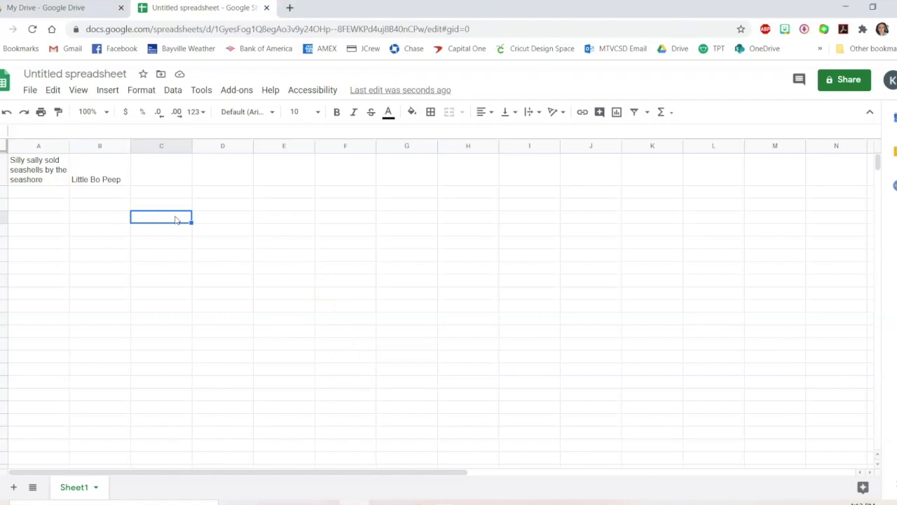
pyautogui.moveTo(224, 170); pyautogui.dragTo(350, 168)
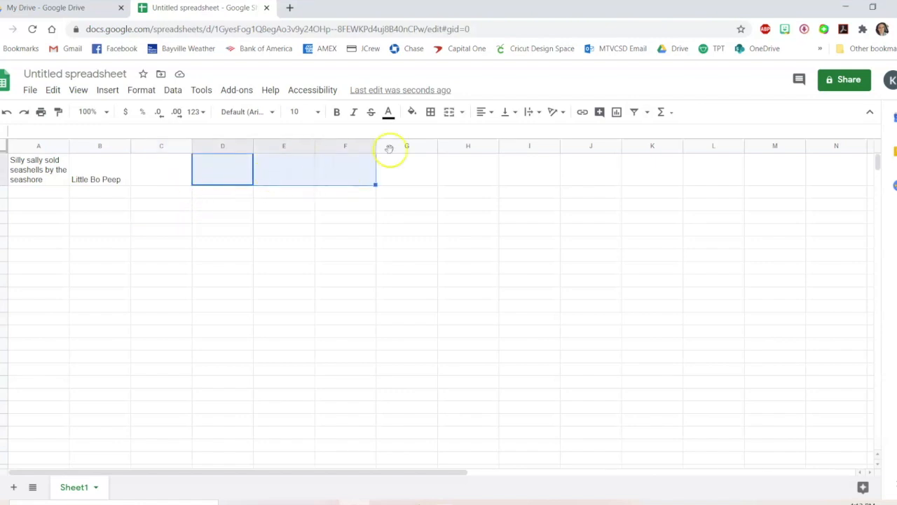
pyautogui.click(450, 113)
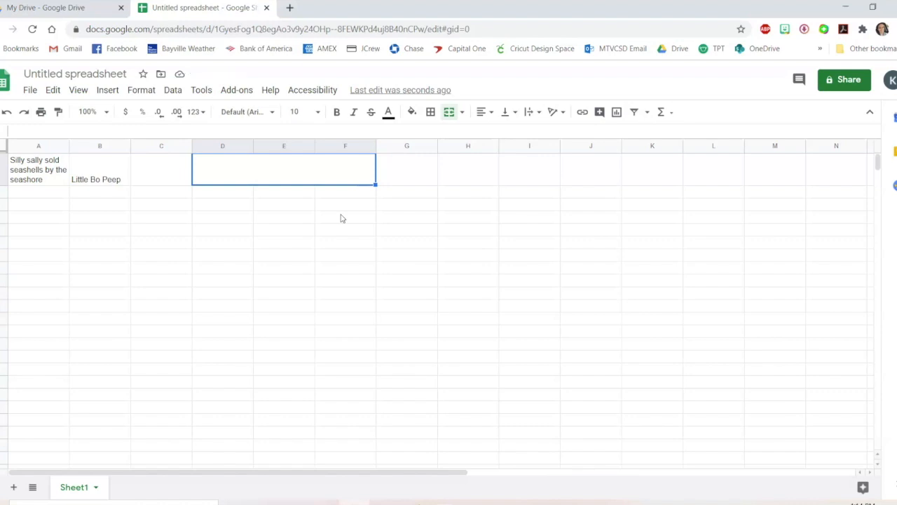
pyautogui.click(335, 179)
pyautogui.click(221, 202)
pyautogui.click(296, 192)
pyautogui.click(370, 194)
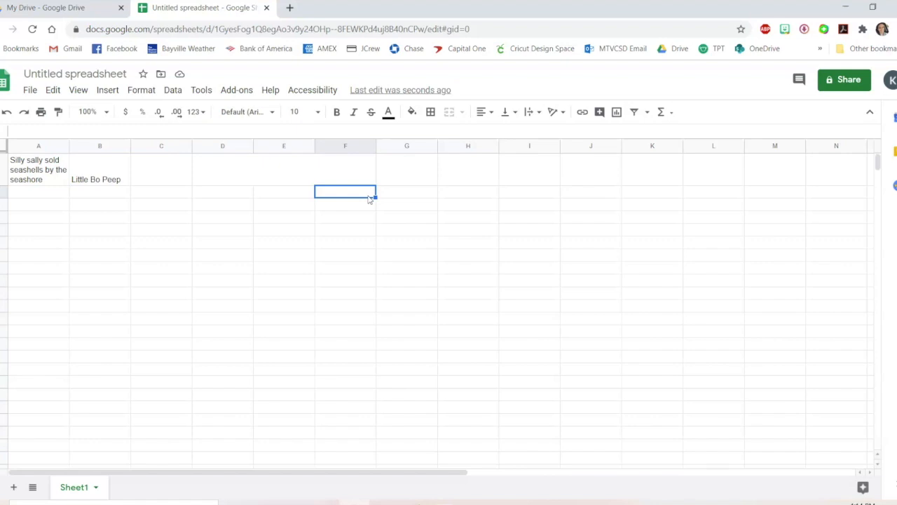
pyautogui.click(5, 489)
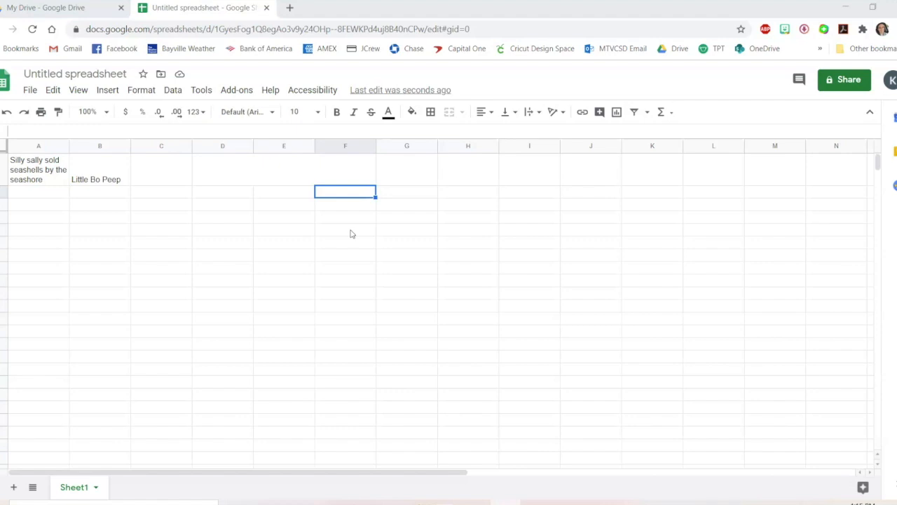
# Clear all entered text from cells A1 through C6
pyautogui.moveTo(156, 234); pyautogui.dragTo(34, 176)
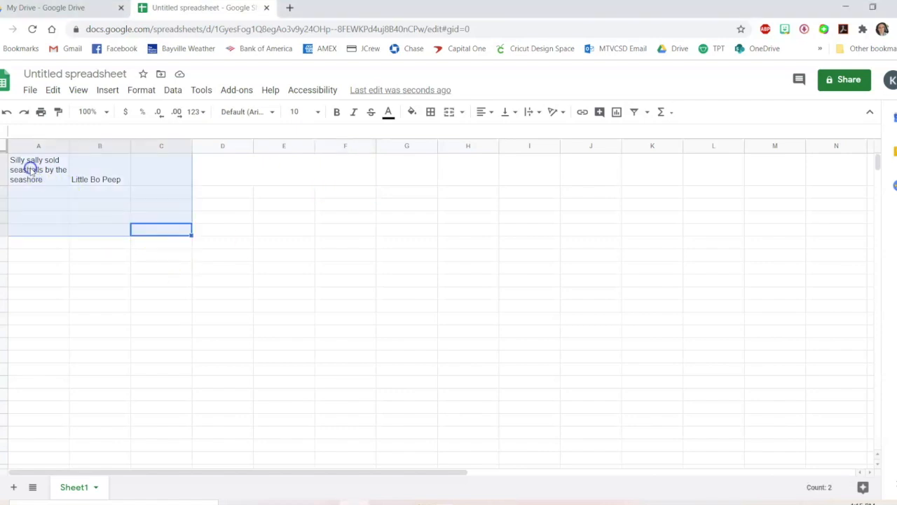
pyautogui.press('Delete')
pyautogui.click(32, 165)
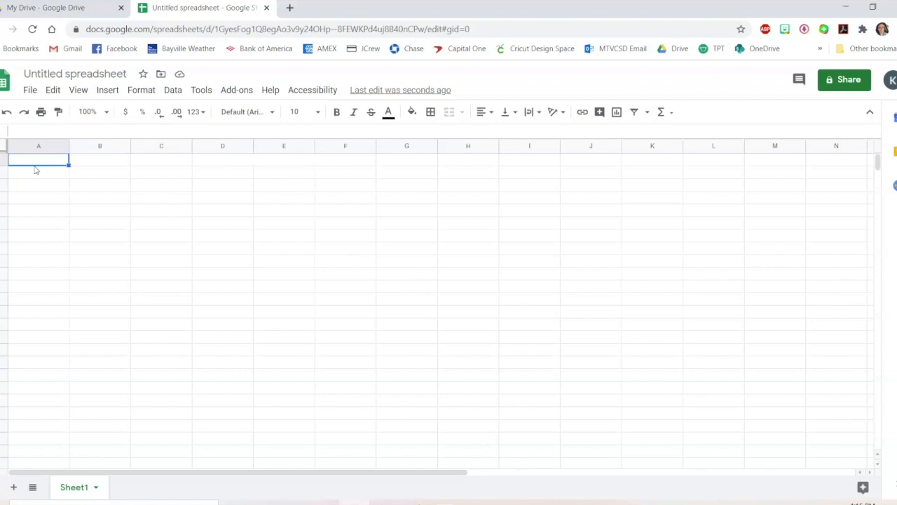
# Enter "Favorite Candy" in cell A1
pyautogui.click(35, 161)
pyautogui.moveTo(53, 163); pyautogui.dragTo(112, 160)
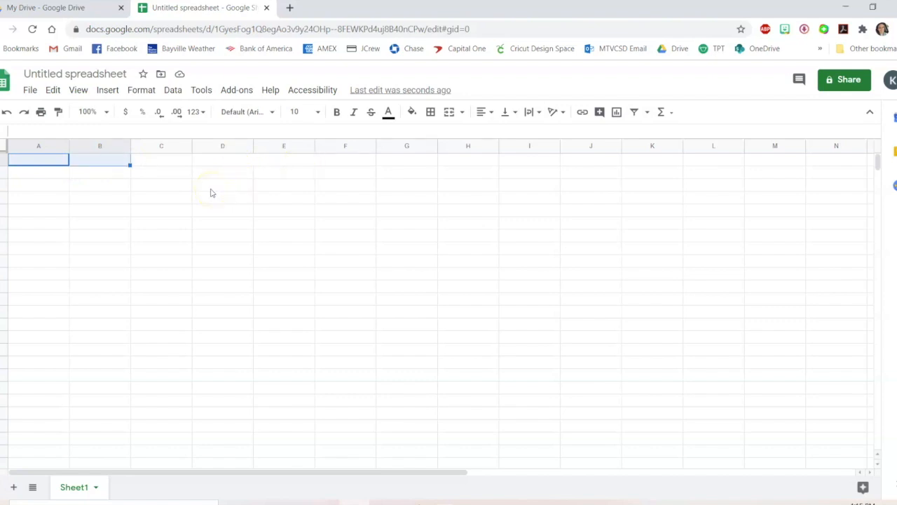
pyautogui.click(52, 187)
pyautogui.click(55, 162)
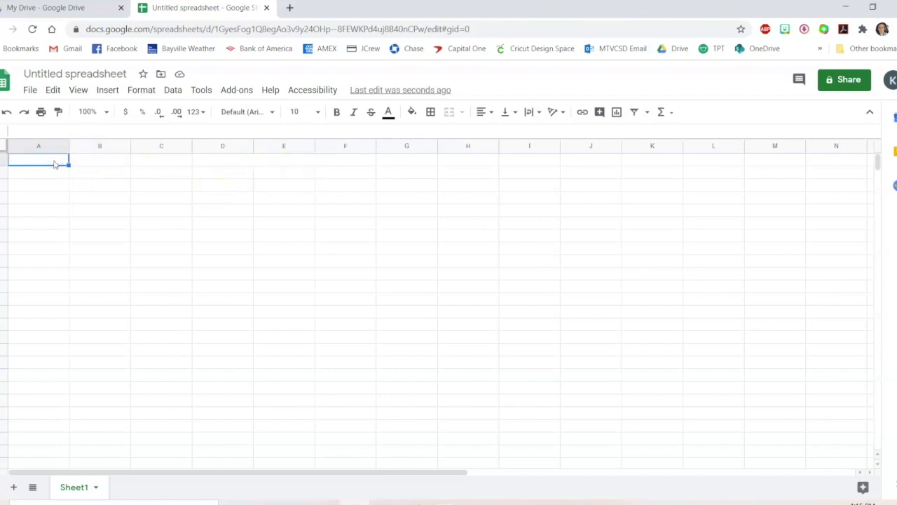
pyautogui.write('Favorite Candy')
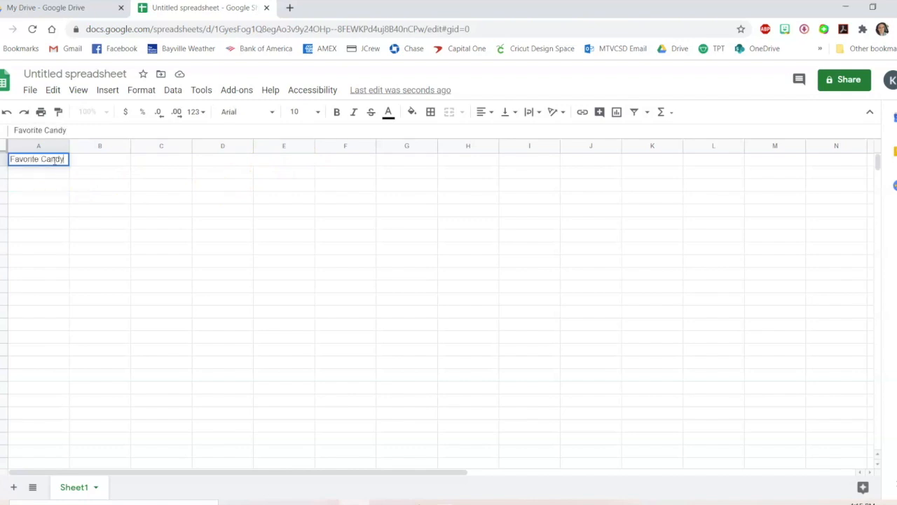
pyautogui.click(56, 179)
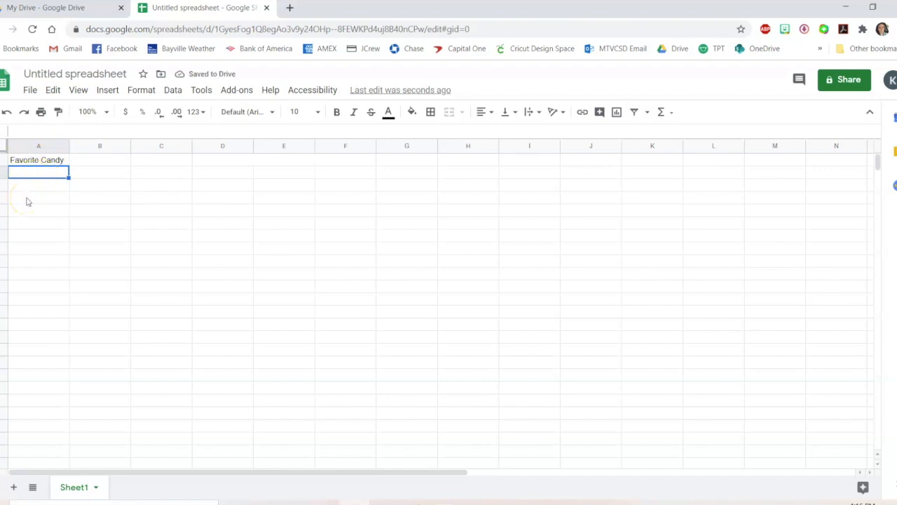
# Enter Reeses, Twizzlers, Sour Straws and Skittles in cells A2 through A5
pyautogui.write('Reeses')
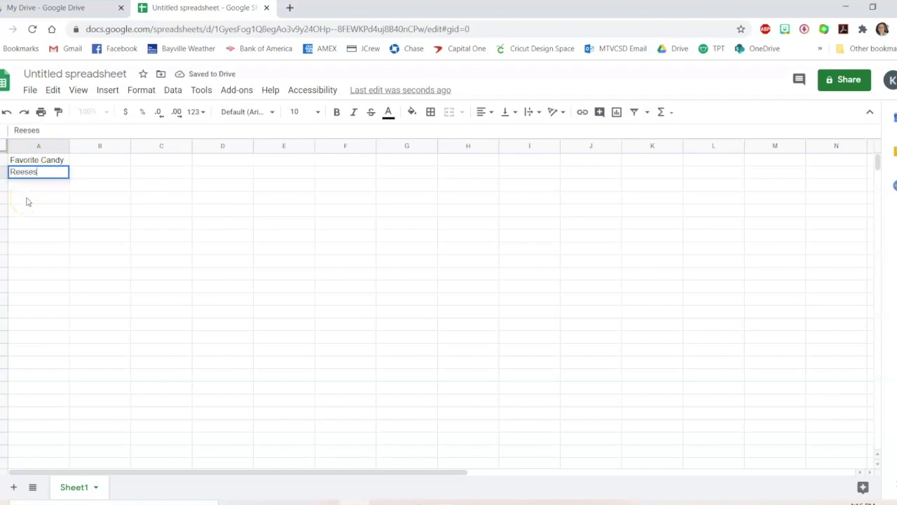
pyautogui.press('Return')
pyautogui.write('Twizzlers')
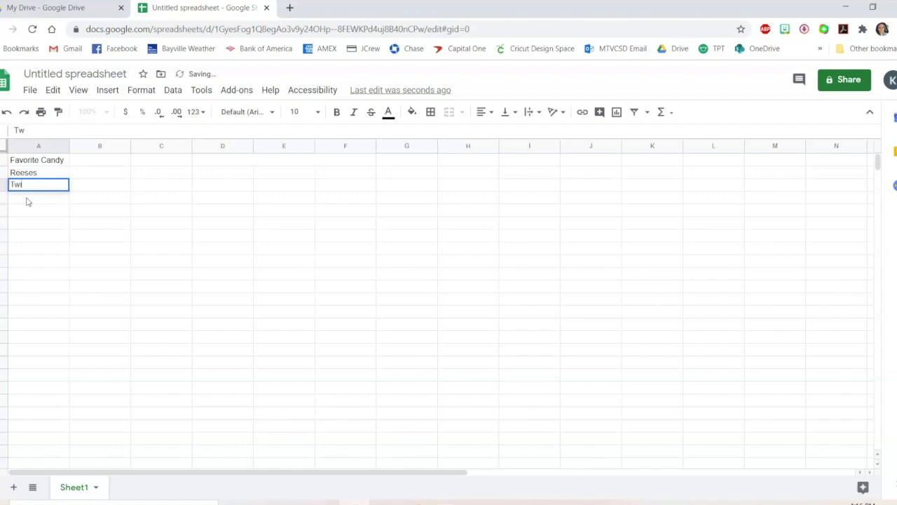
pyautogui.press('Return')
pyautogui.write('Sour Strw')
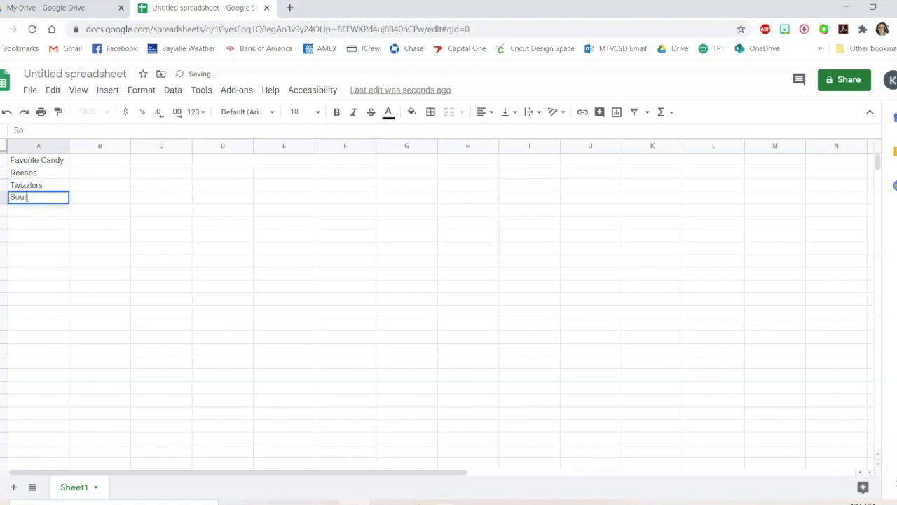
pyautogui.press('BackSpace')
pyautogui.write('aws')
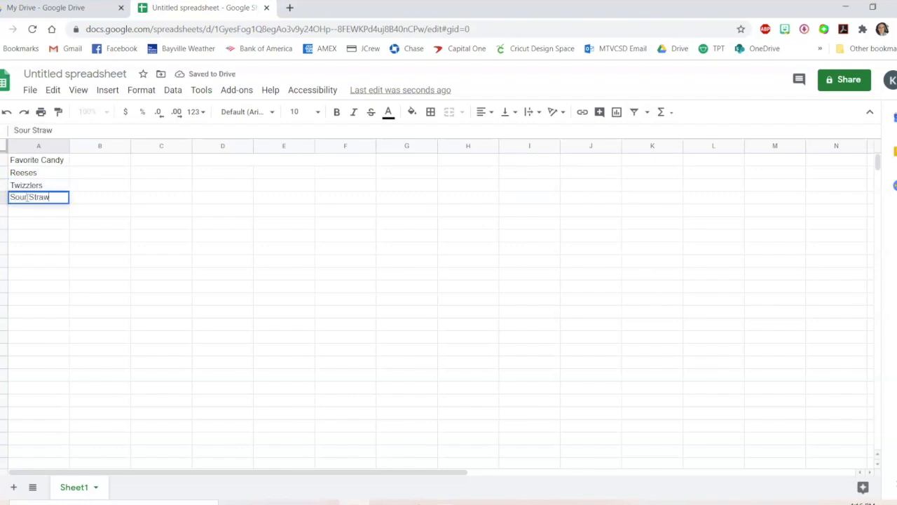
pyautogui.press('Return')
pyautogui.write('Skittles')
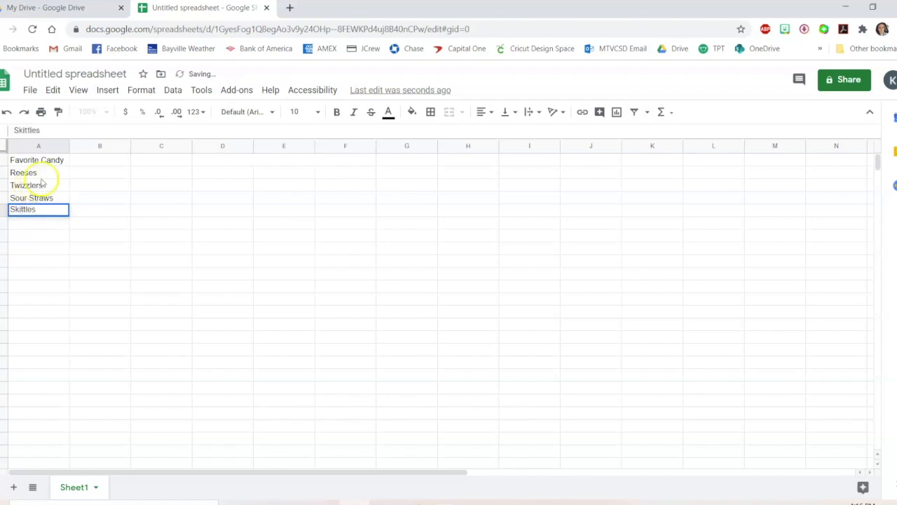
pyautogui.click(41, 173)
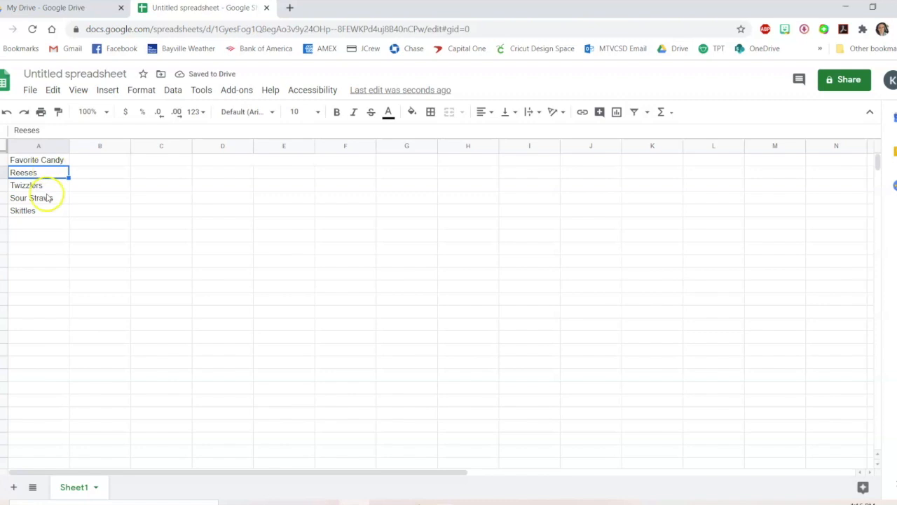
# Enter the counts 8, 3, 5 and 6 in cells B2 through B5
pyautogui.click(98, 175)
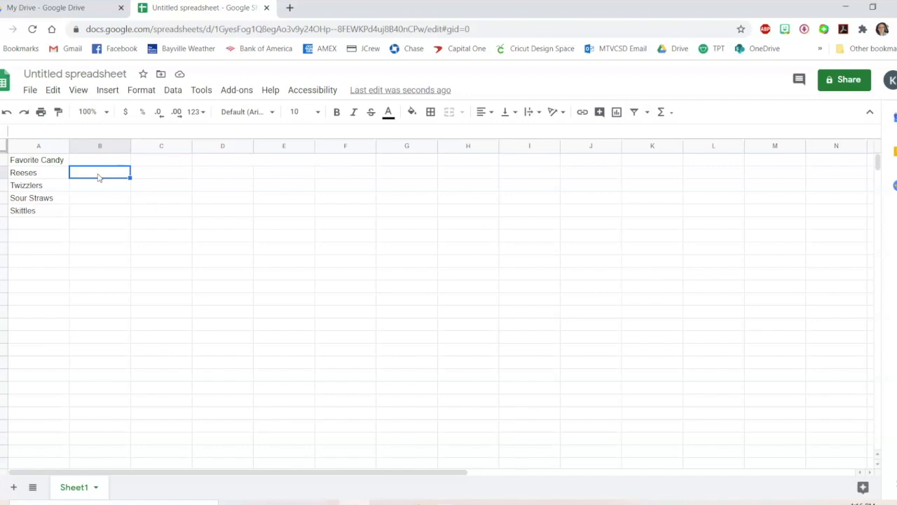
pyautogui.write('8')
pyautogui.press('Return')
pyautogui.write('3')
pyautogui.press('Return')
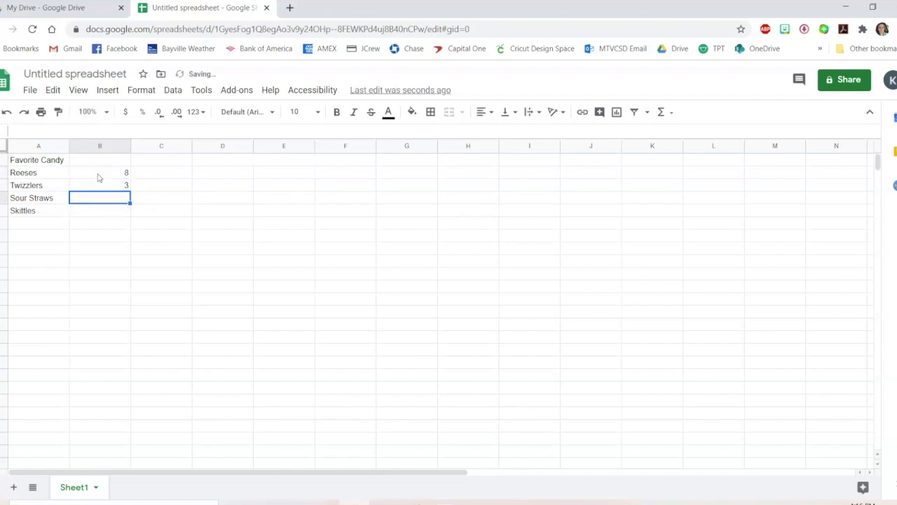
pyautogui.write('5')
pyautogui.press('Return')
pyautogui.write('6')
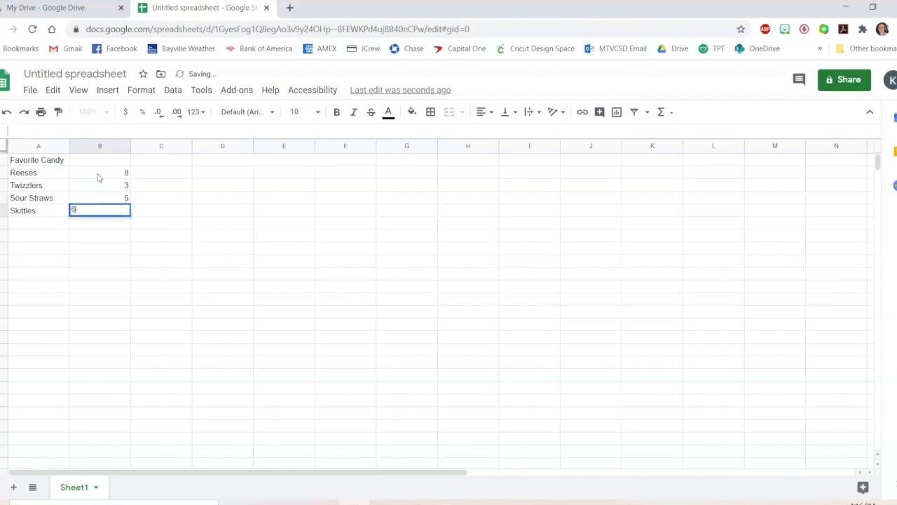
pyautogui.press('Return')
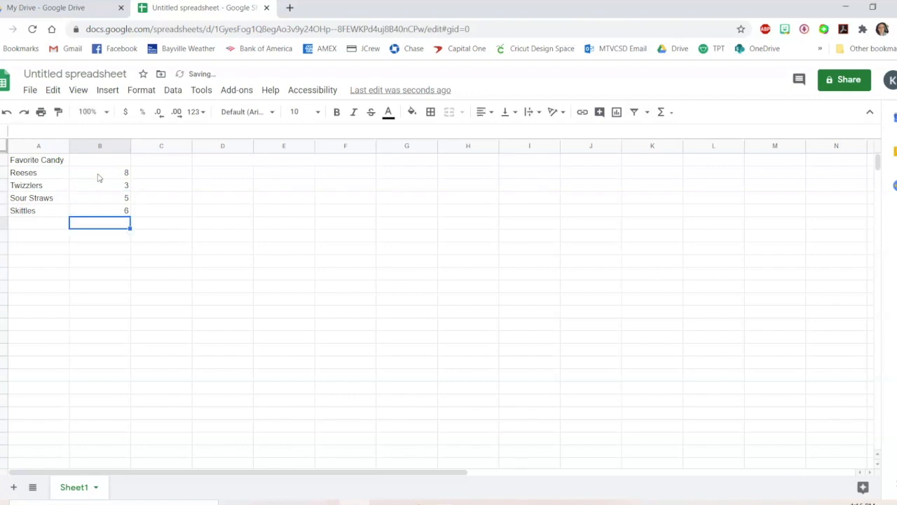
pyautogui.press('Up')
pyautogui.press('Left')
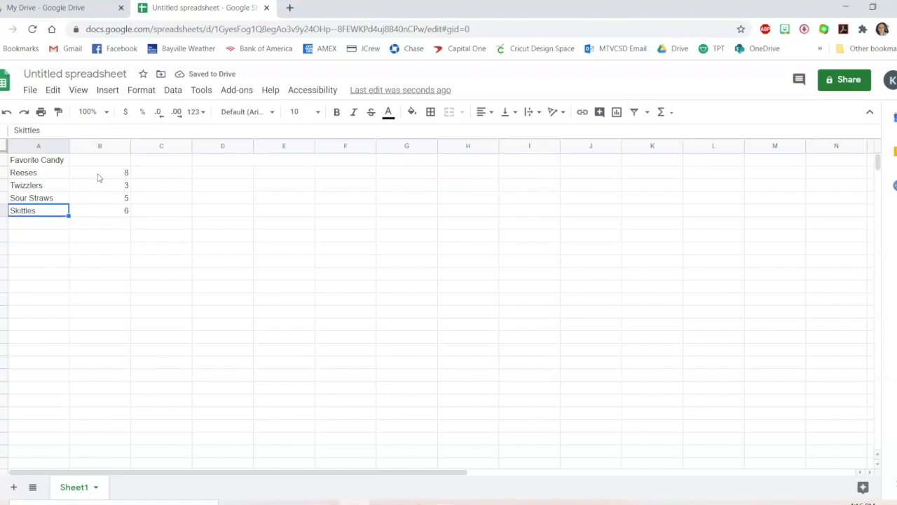
pyautogui.press('Right')
pyautogui.press('Down')
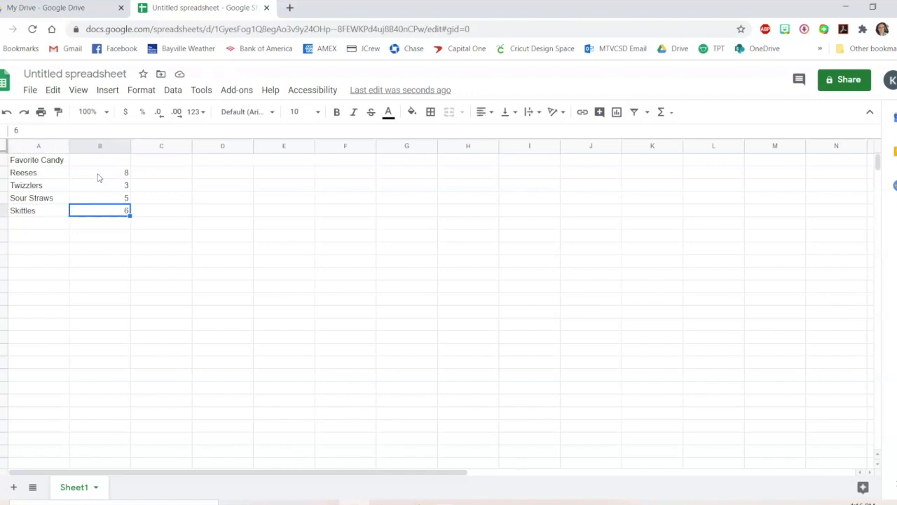
pyautogui.press('Up')
pyautogui.press('Up')
pyautogui.press('Left')
pyautogui.press('Down')
pyautogui.press('Right')
pyautogui.moveTo(117, 204)
pyautogui.mouseDown()
pyautogui.moveTo(140, 218)
pyautogui.moveTo(179, 204)
pyautogui.moveTo(129, 213)
pyautogui.mouseUp()
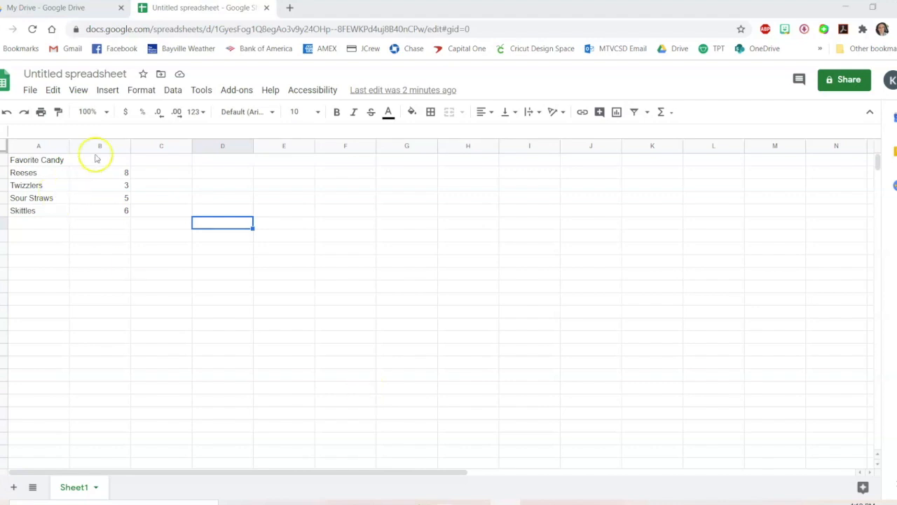
# Bold the Favorite Candy heading and fill the Reeses row, A2:B2, orange
pyautogui.click(51, 162)
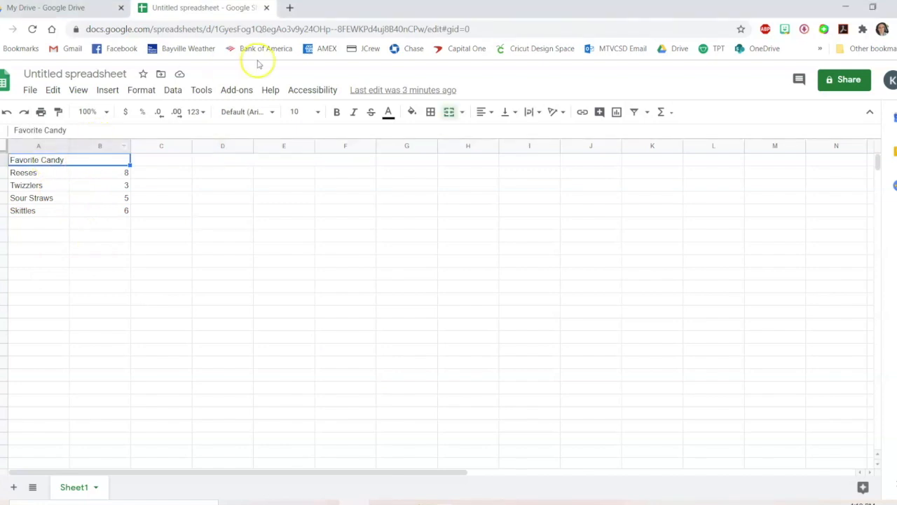
pyautogui.click(337, 111)
pyautogui.moveTo(37, 172); pyautogui.dragTo(104, 172)
pyautogui.click(411, 112)
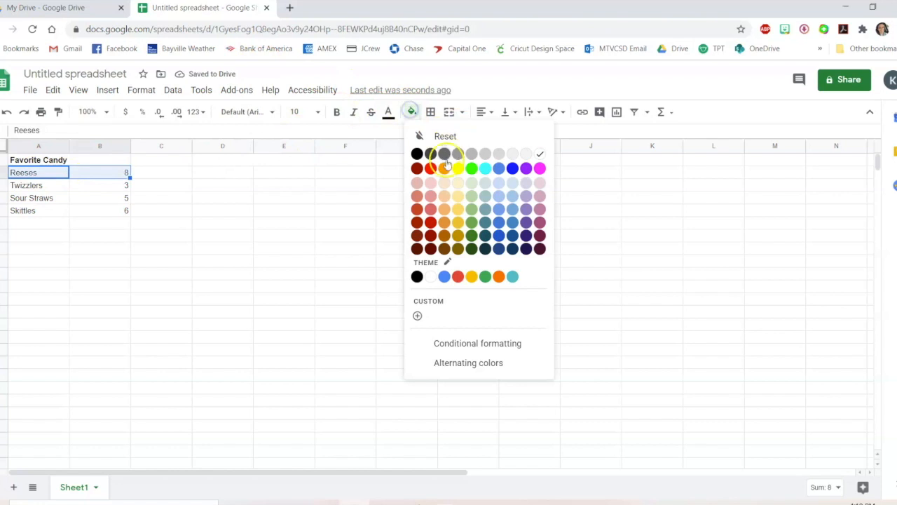
pyautogui.click(442, 168)
# Fill the Twizzlers row A3:B3 red and the Sour Straws row A4:B4 blue
pyautogui.moveTo(38, 185); pyautogui.dragTo(126, 185)
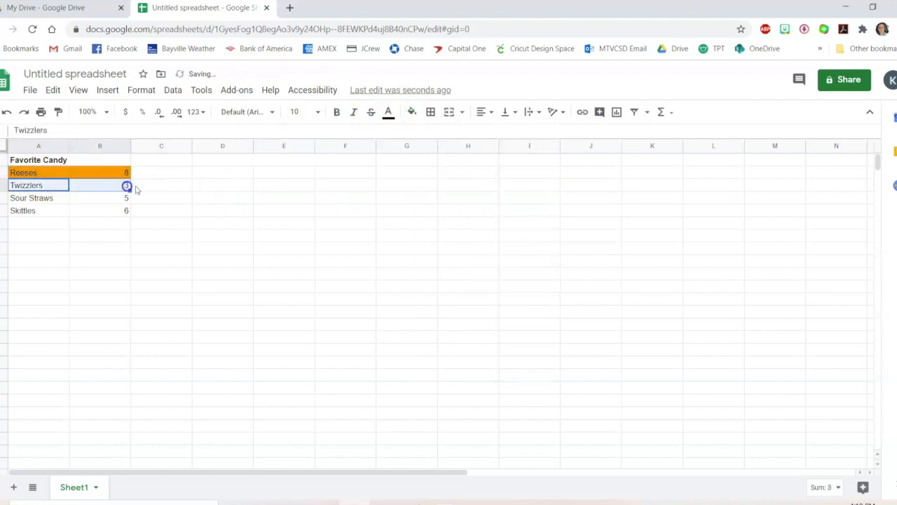
pyautogui.click(410, 112)
pyautogui.click(430, 168)
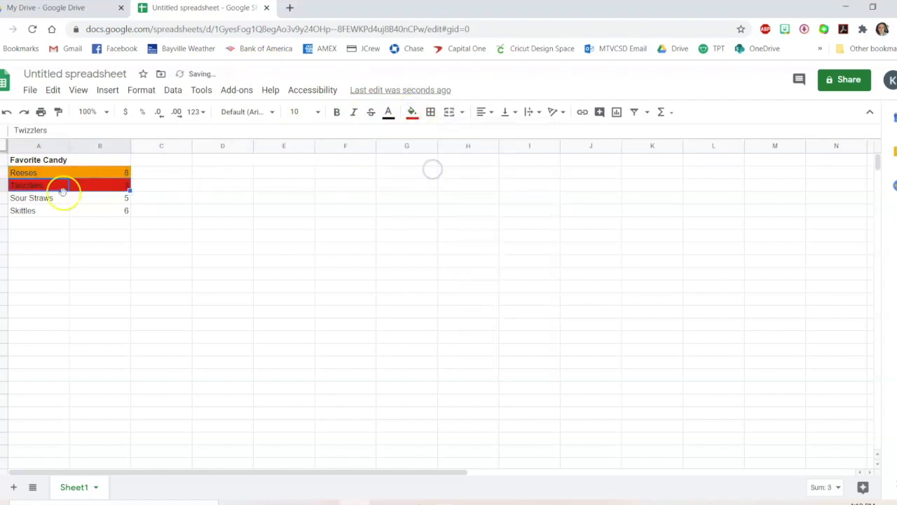
pyautogui.moveTo(53, 200); pyautogui.dragTo(94, 201)
pyautogui.click(411, 112)
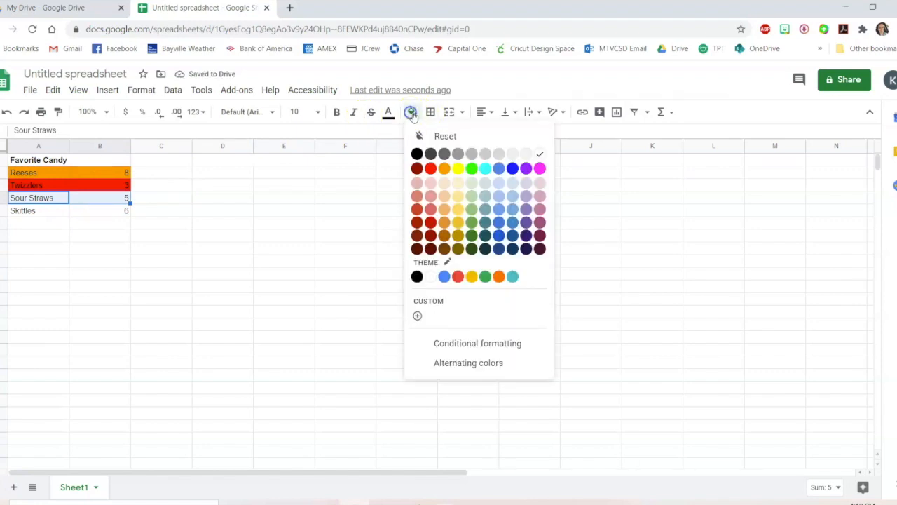
pyautogui.click(494, 169)
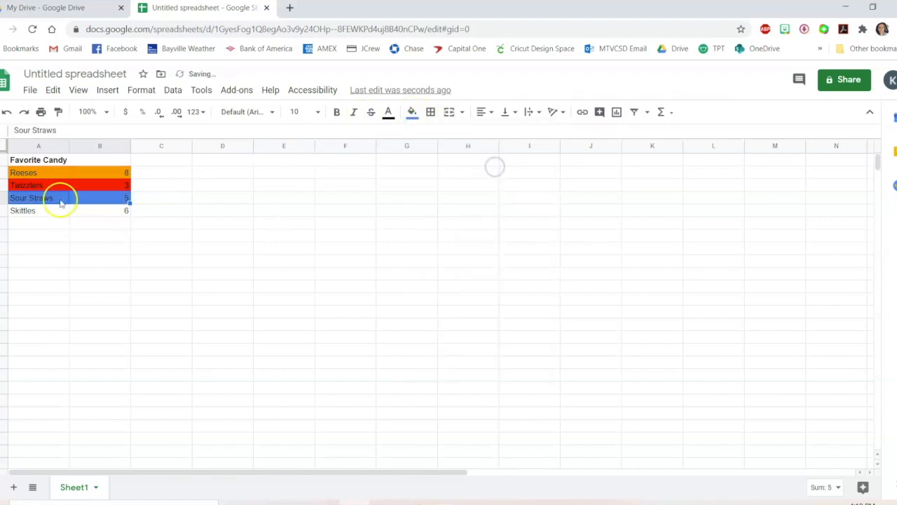
# Fill the Skittles row, A5:B5, green
pyautogui.moveTo(52, 212); pyautogui.dragTo(98, 210)
pyautogui.click(412, 112)
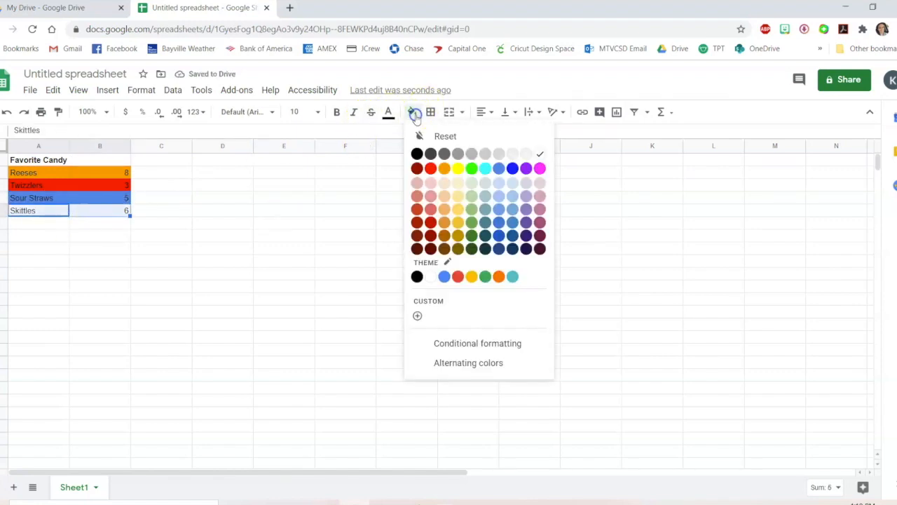
pyautogui.click(469, 170)
pyautogui.click(233, 261)
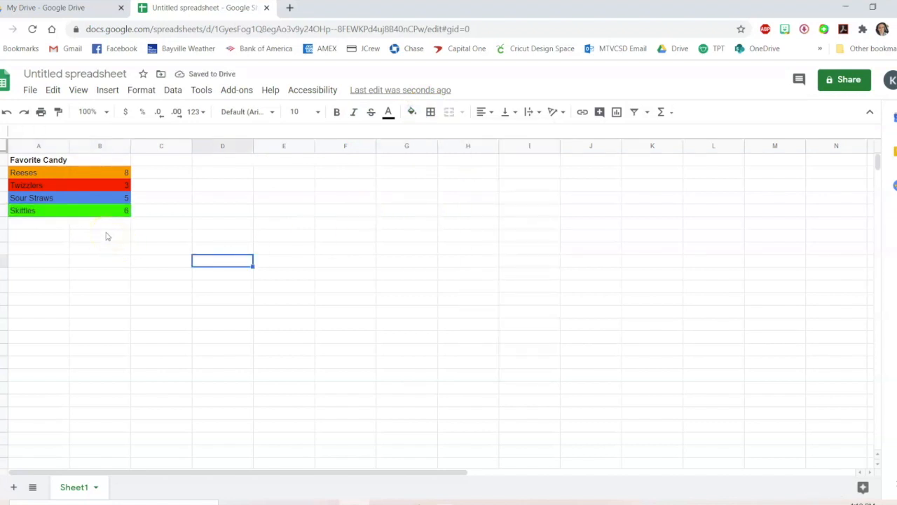
pyautogui.click(30, 90)
pyautogui.scroll(-1, 101, 472)
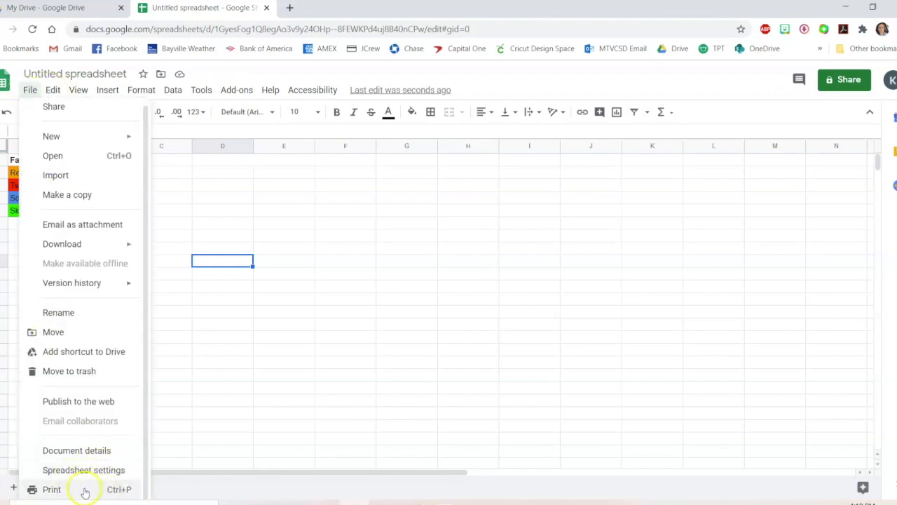
pyautogui.click(287, 289)
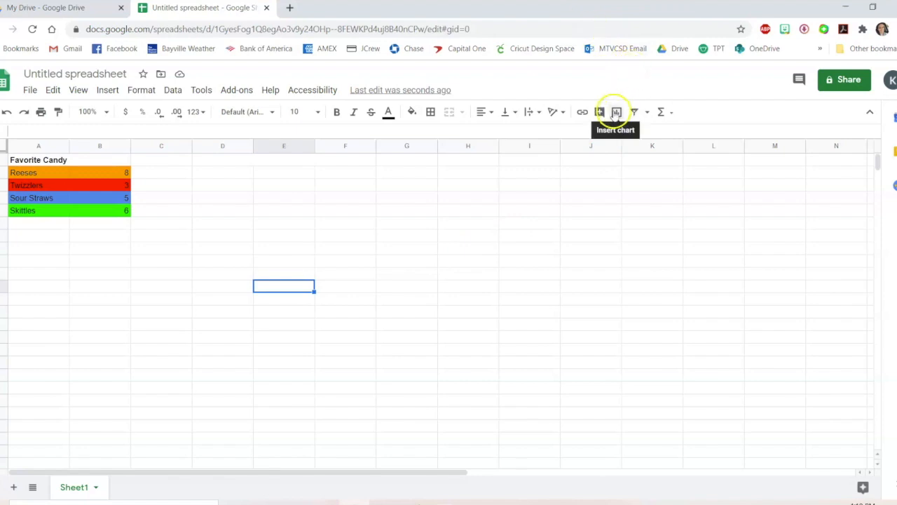
# Insert a pie chart from the candy table A1:B5 and close the chart editor
pyautogui.click(105, 91)
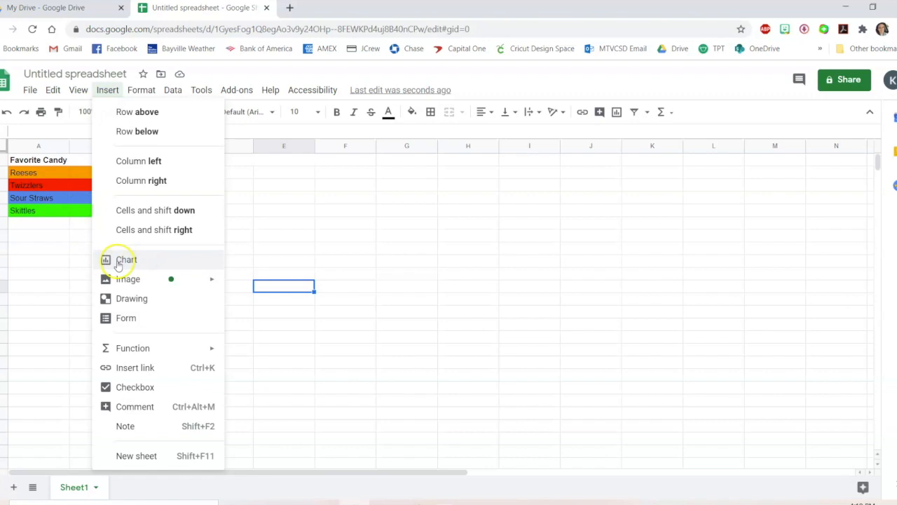
pyautogui.click(30, 250)
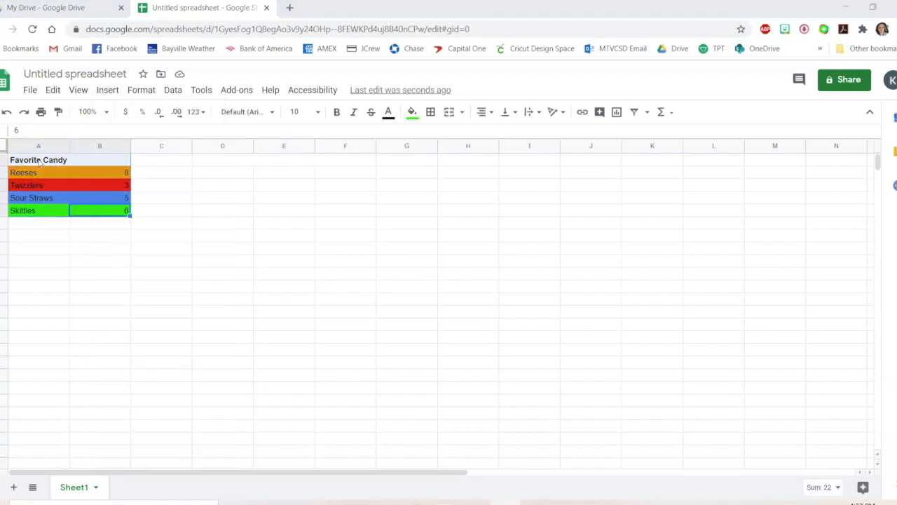
pyautogui.click(39, 160)
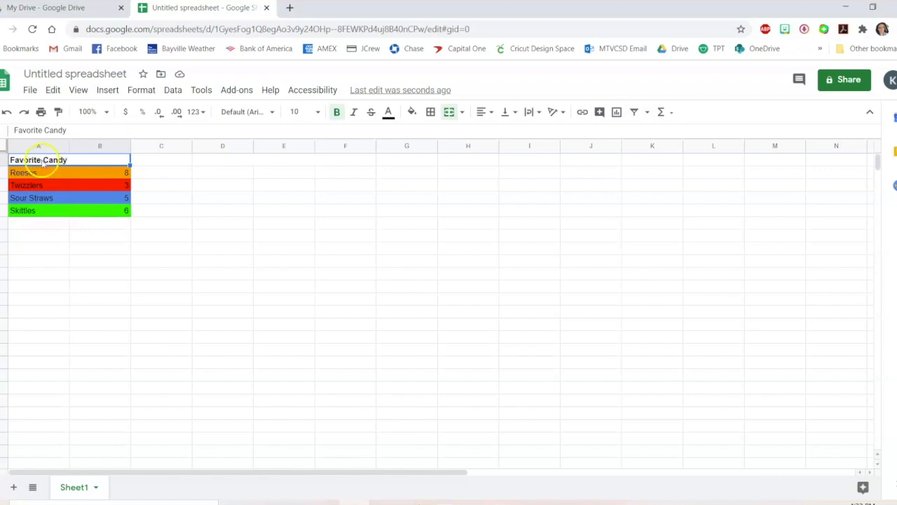
pyautogui.click(94, 209)
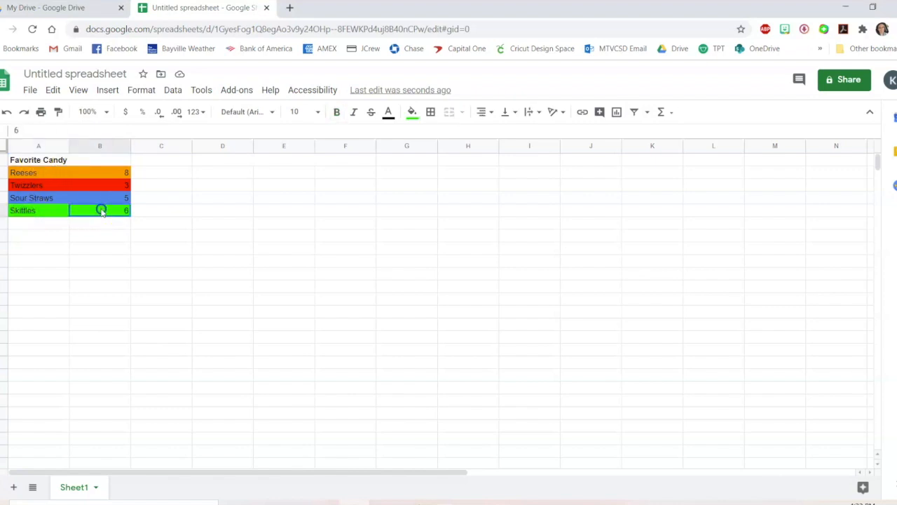
pyautogui.keyDown('shift'); pyautogui.click(42, 161); pyautogui.keyUp('shift')
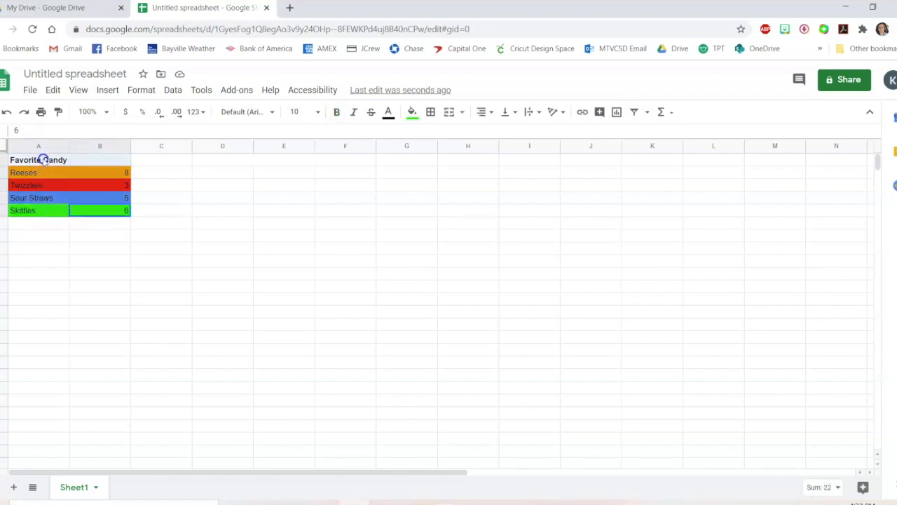
pyautogui.click(36, 210)
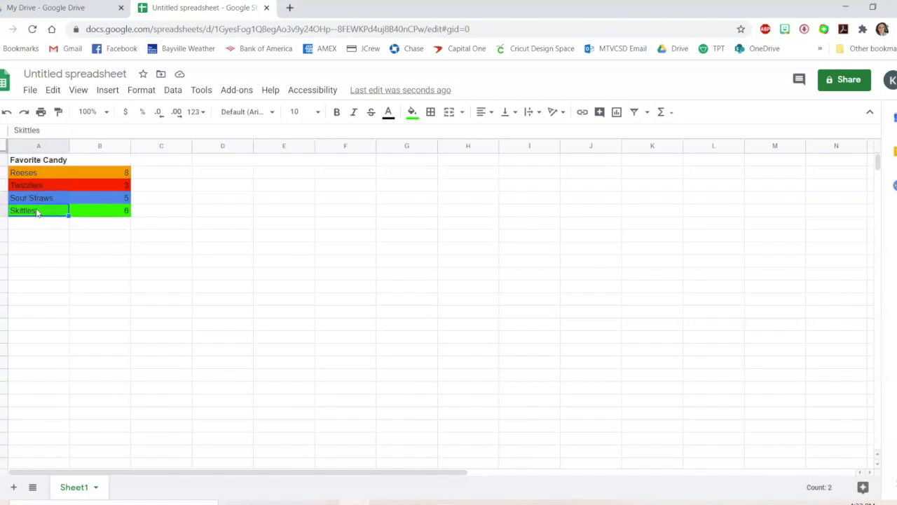
pyautogui.hotkey('shift', 'Up')
pyautogui.hotkey('shift', 'Up')
pyautogui.hotkey('shift', 'Up')
pyautogui.hotkey('shift', 'Up')
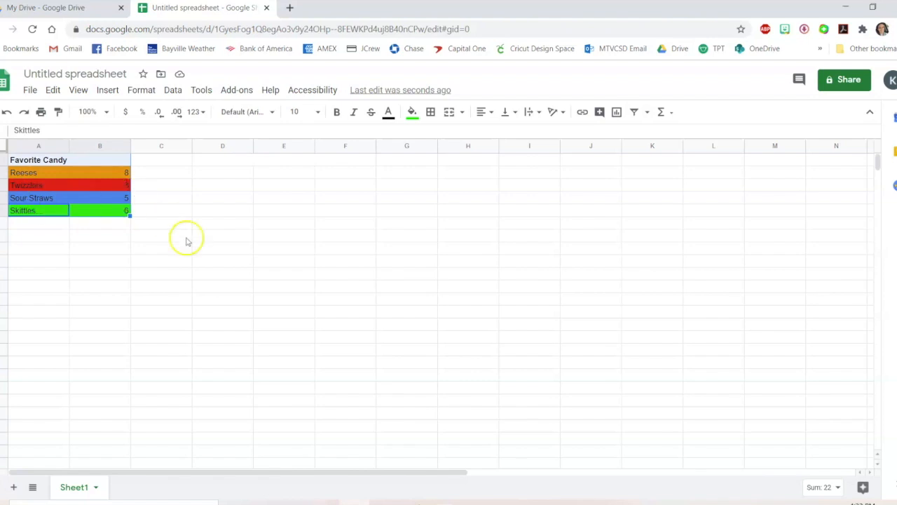
pyautogui.click(617, 113)
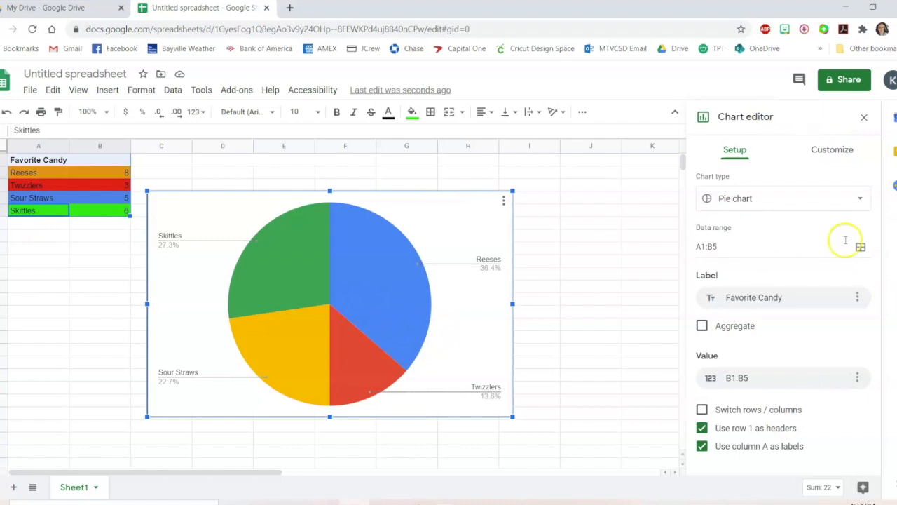
pyautogui.click(864, 120)
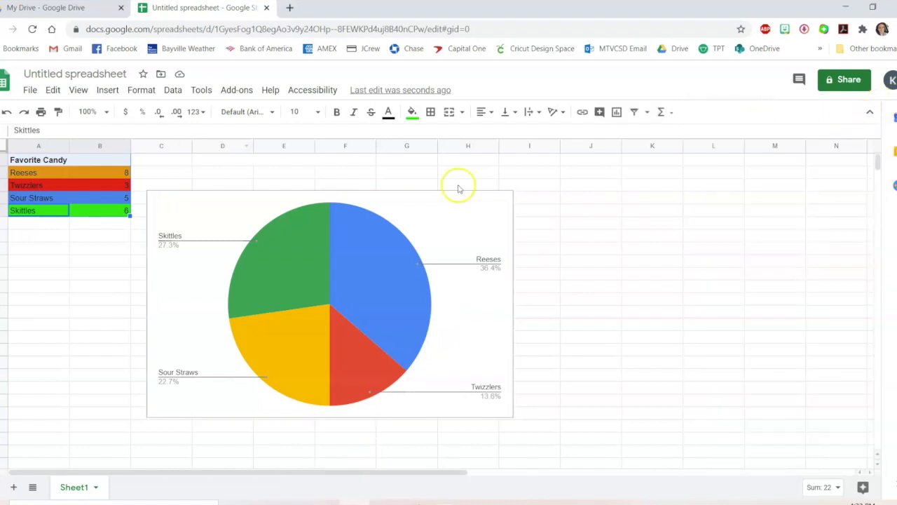
# Try the bar chart and line chart types for the chart before switching back to a pie chart
pyautogui.doubleClick(330, 264)
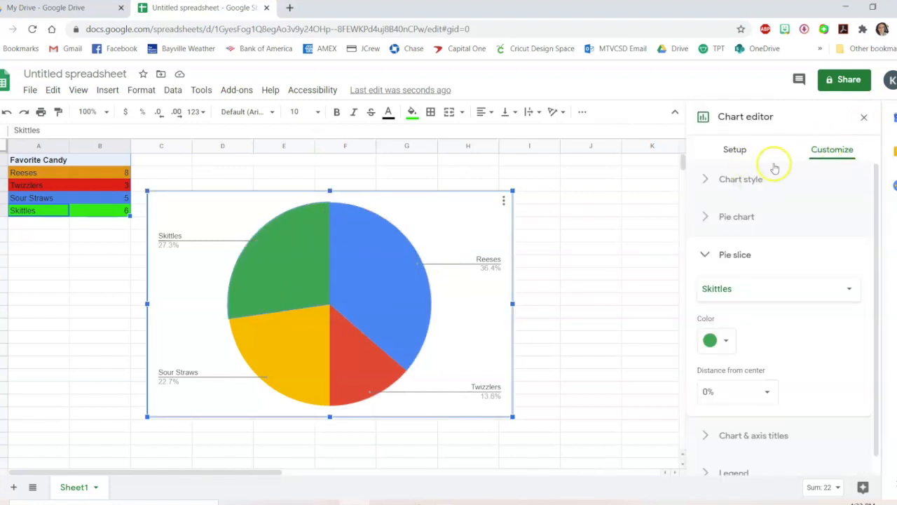
pyautogui.click(736, 151)
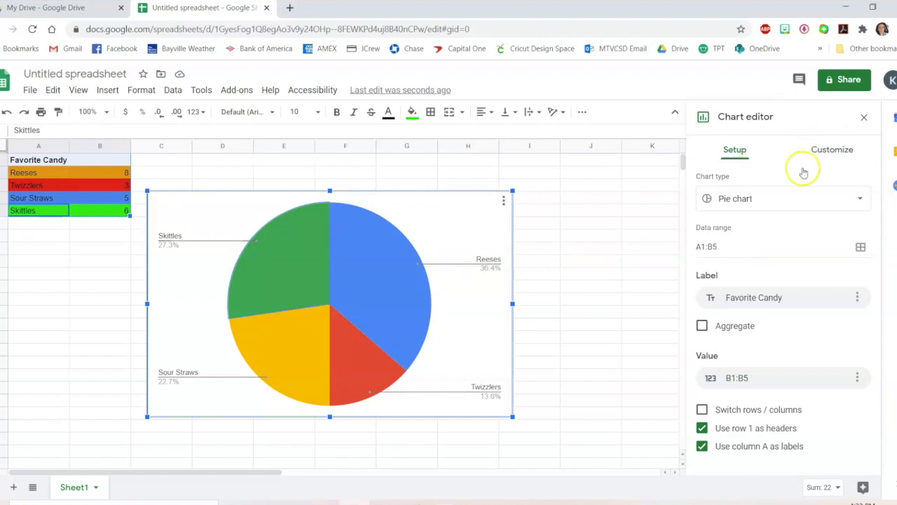
pyautogui.click(775, 198)
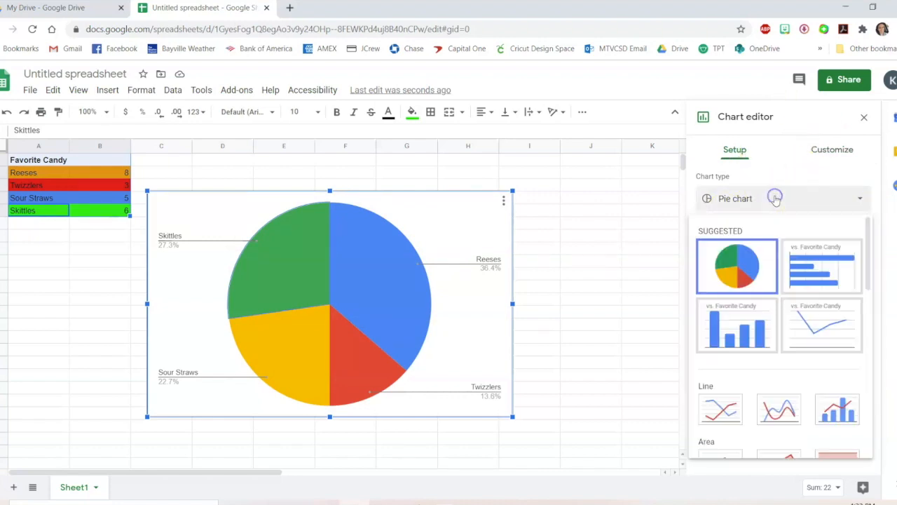
pyautogui.click(812, 265)
pyautogui.click(786, 203)
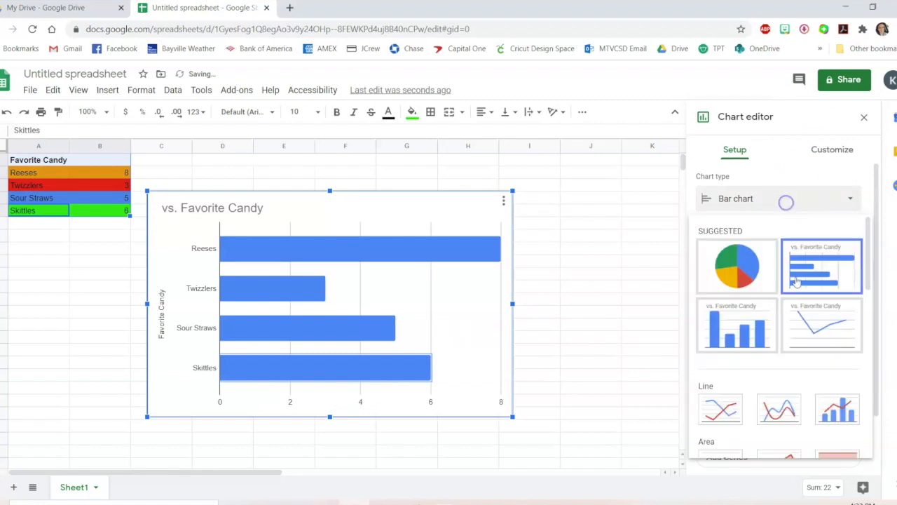
pyautogui.click(807, 335)
pyautogui.click(737, 202)
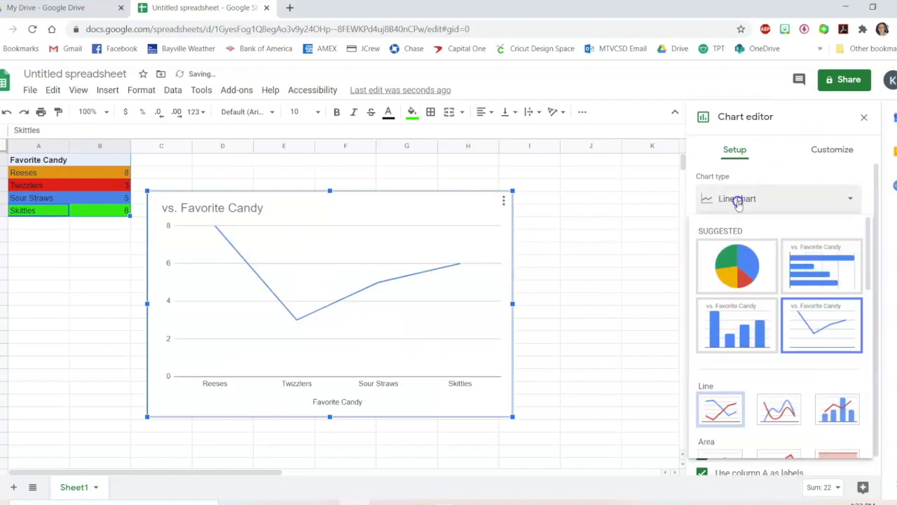
pyautogui.click(736, 265)
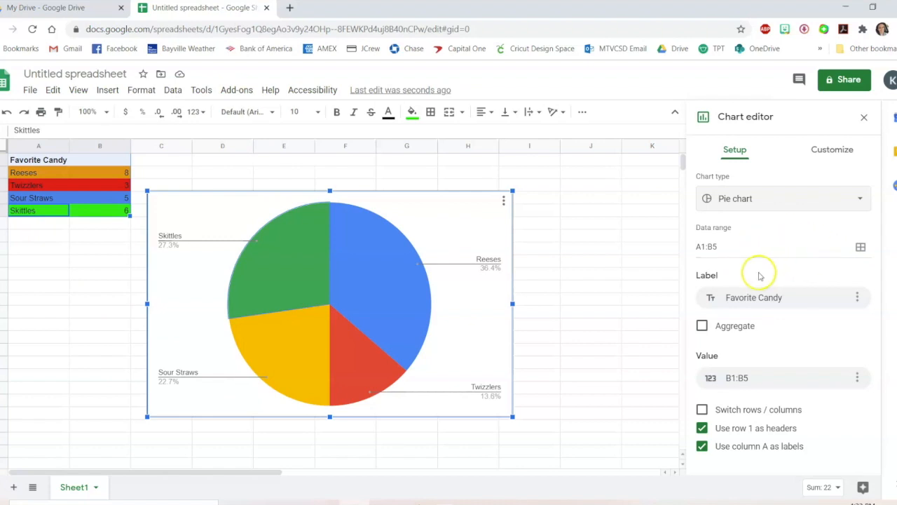
# Set the chart's background colour to purple in the chart style options
pyautogui.click(838, 150)
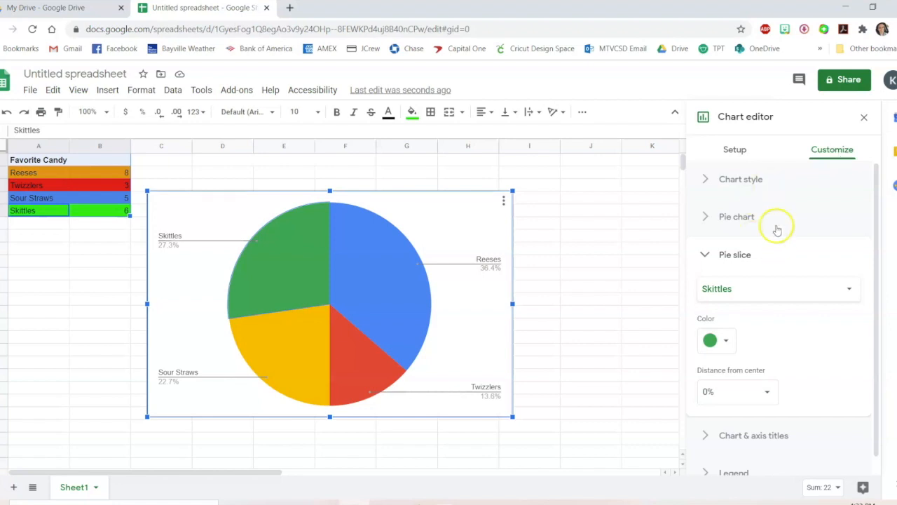
pyautogui.click(740, 180)
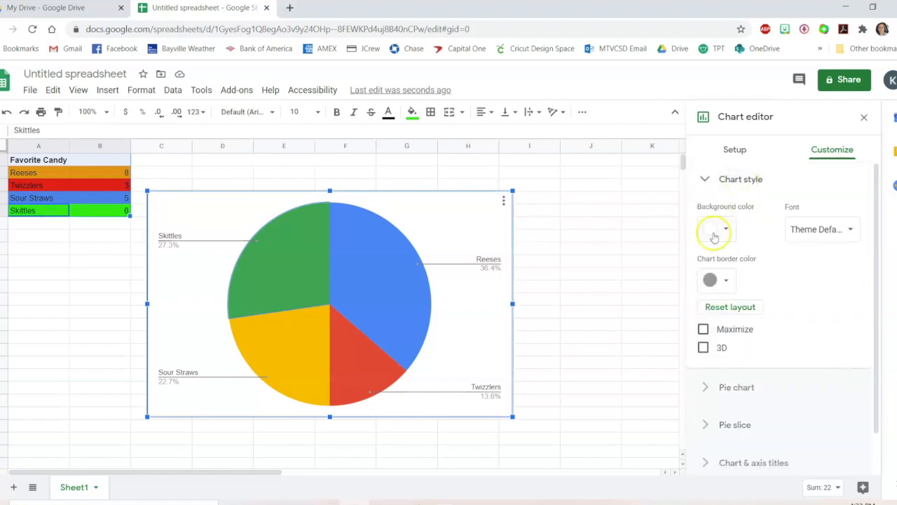
pyautogui.click(714, 230)
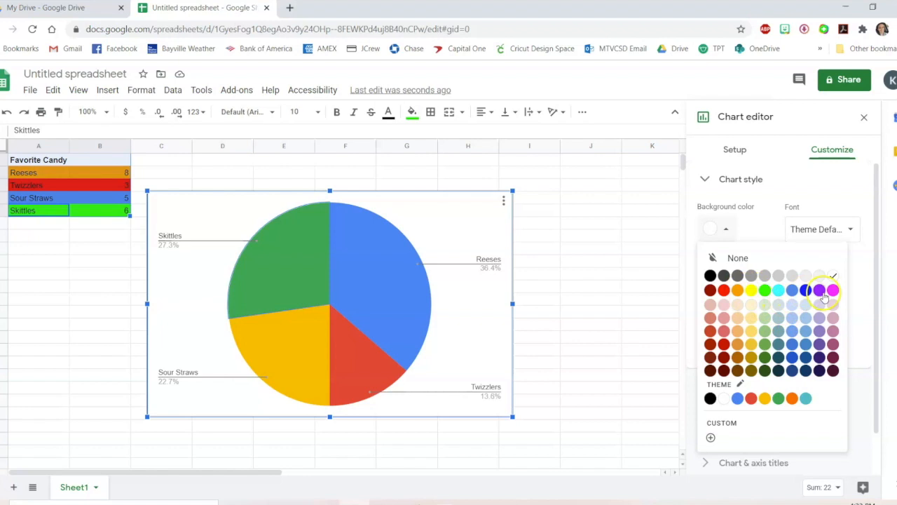
pyautogui.click(821, 293)
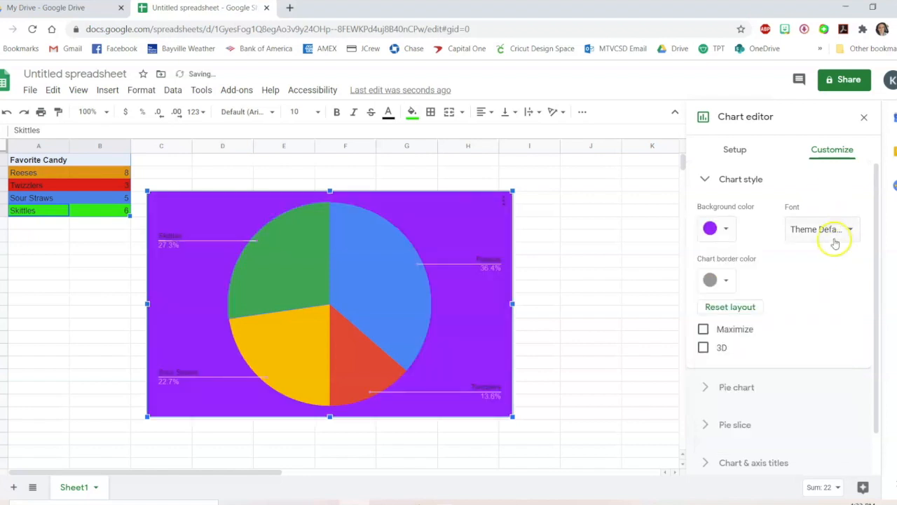
# Change the chart font to Wide and the chart border colour to white
pyautogui.click(831, 232)
pyautogui.click(820, 306)
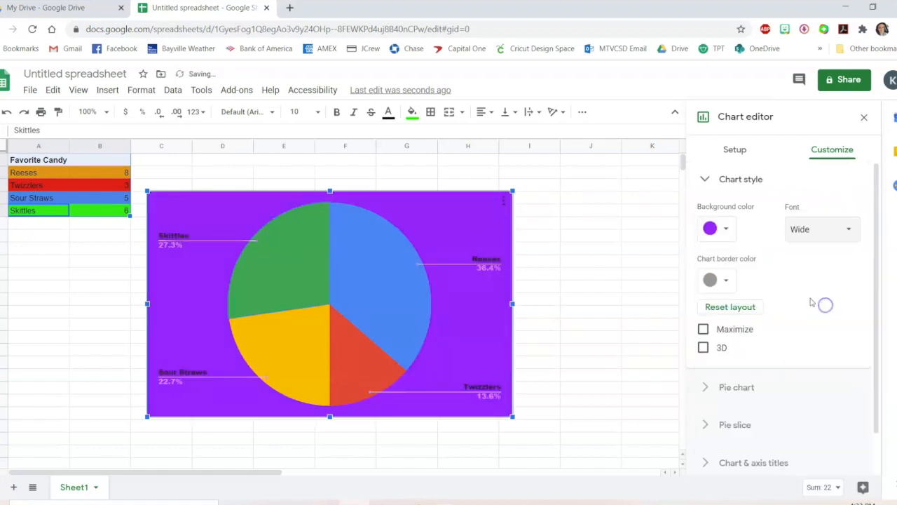
pyautogui.click(716, 281)
pyautogui.click(832, 328)
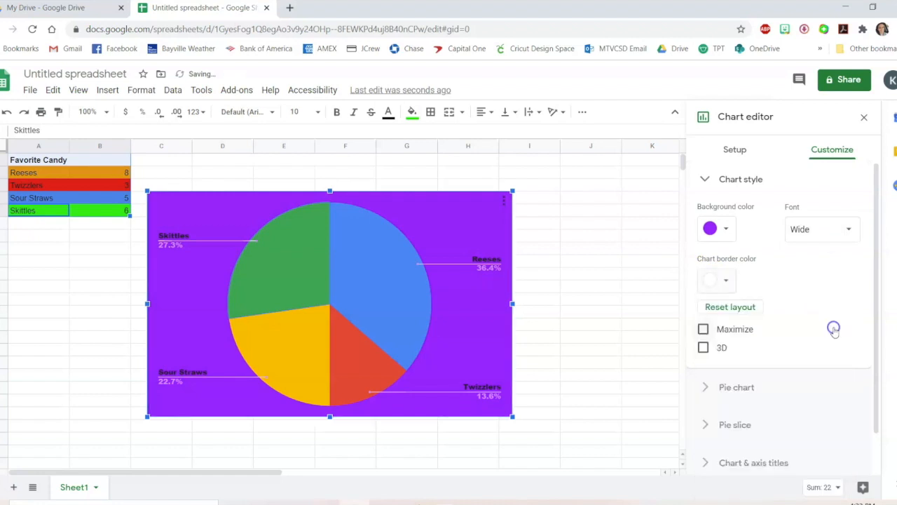
# Try the Maximize and 3D chart style options, turning each off again
pyautogui.click(721, 331)
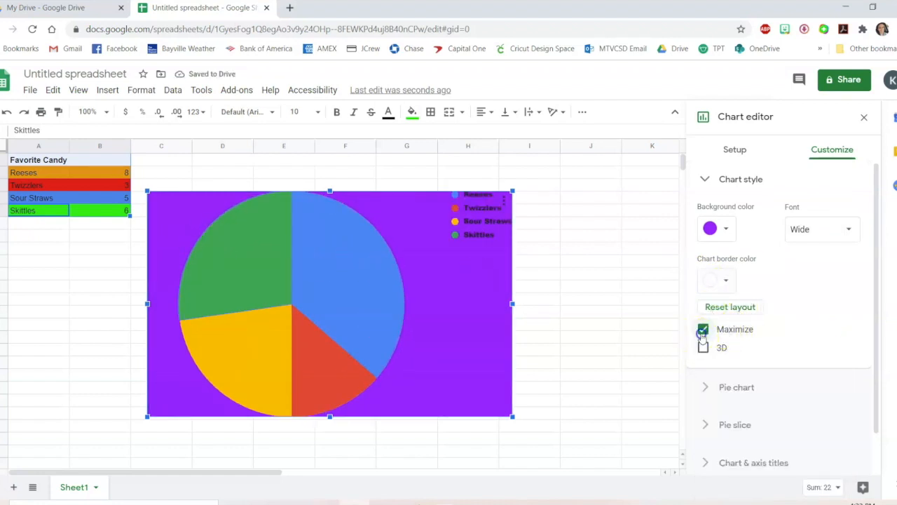
pyautogui.click(703, 329)
pyautogui.click(702, 347)
pyautogui.click(703, 348)
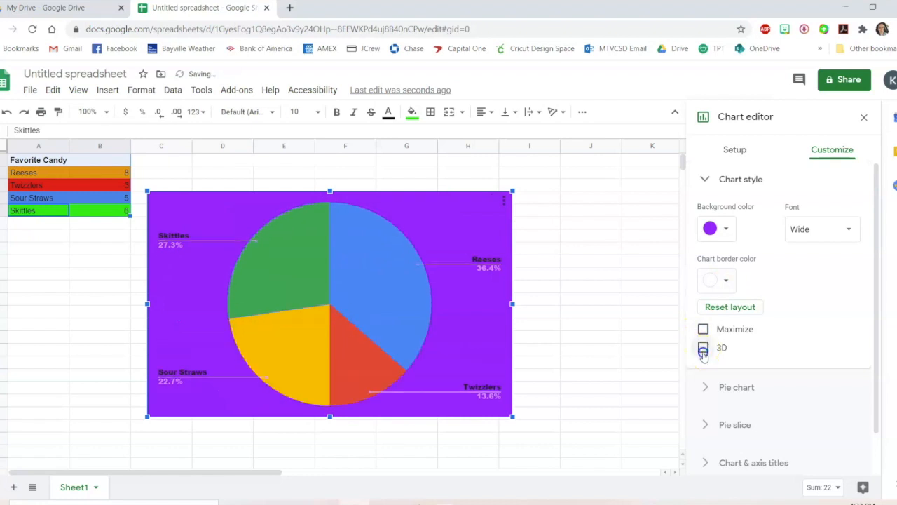
# Reset the chart's background colour to white
pyautogui.click(718, 229)
pyautogui.click(795, 257)
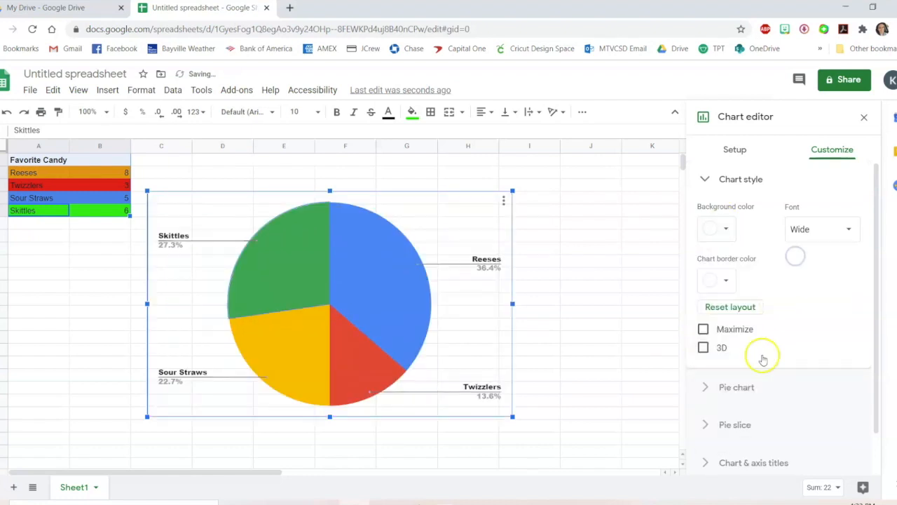
# Try a 50% donut hole on the pie chart, then set it back to 0%
pyautogui.click(740, 391)
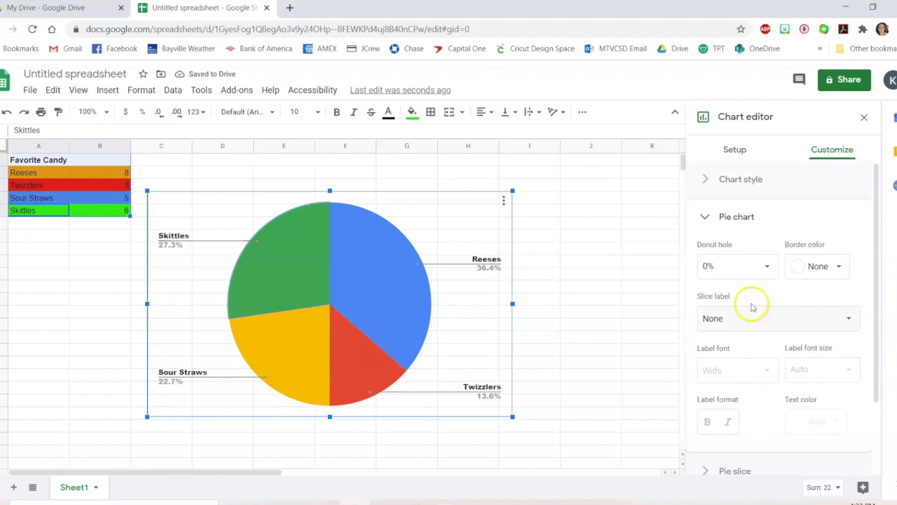
pyautogui.scroll(-1, 750, 305)
pyautogui.click(749, 210)
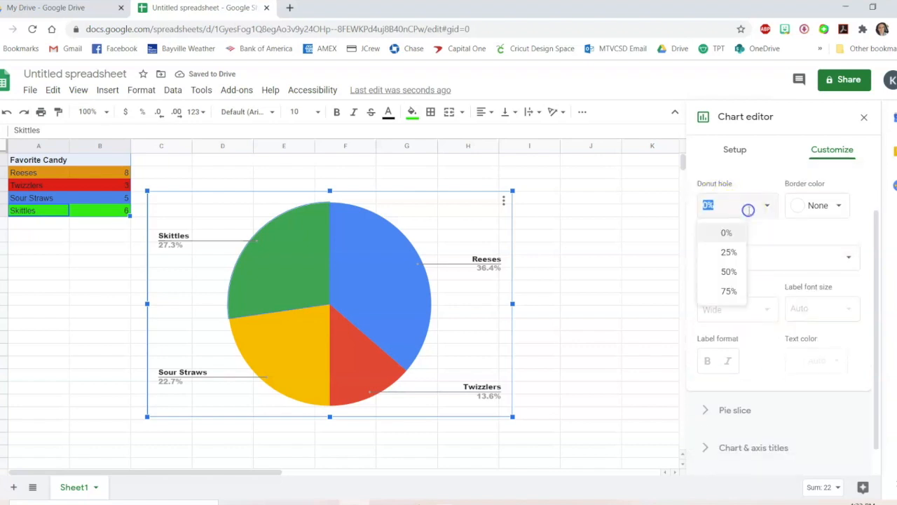
pyautogui.click(729, 268)
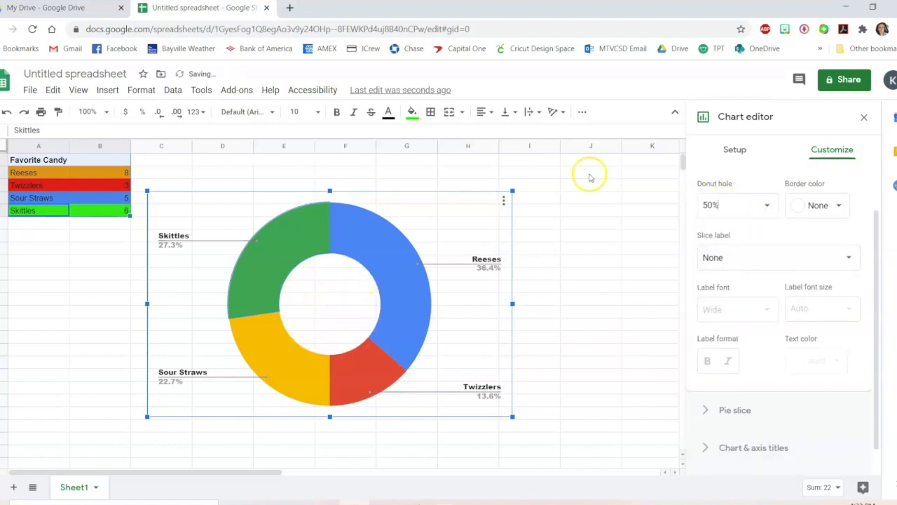
pyautogui.click(755, 210)
pyautogui.click(768, 205)
pyautogui.click(726, 231)
# Try a dark green pie border colour, then set the border colour back to None
pyautogui.click(831, 200)
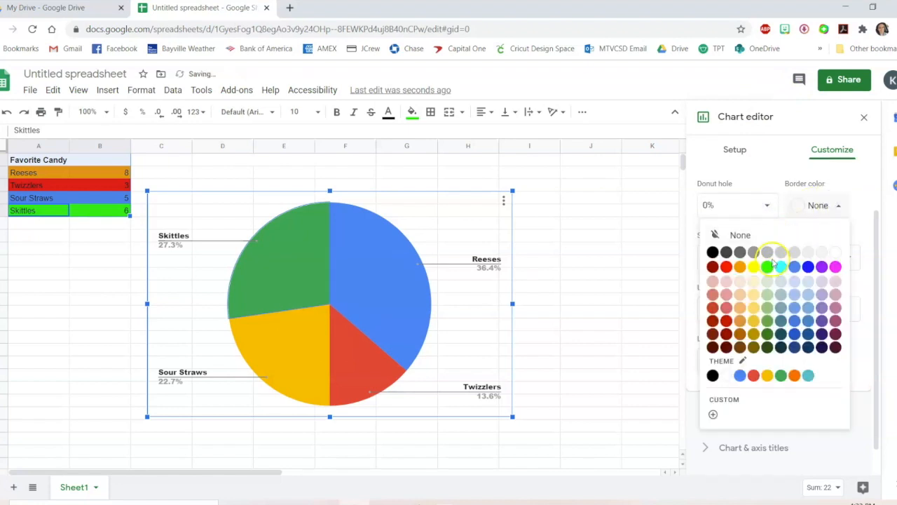
pyautogui.click(767, 346)
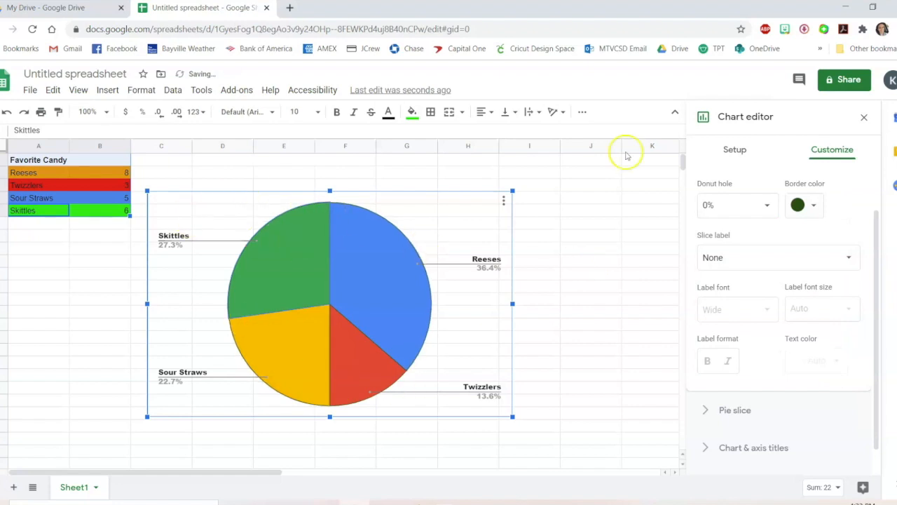
pyautogui.click(807, 211)
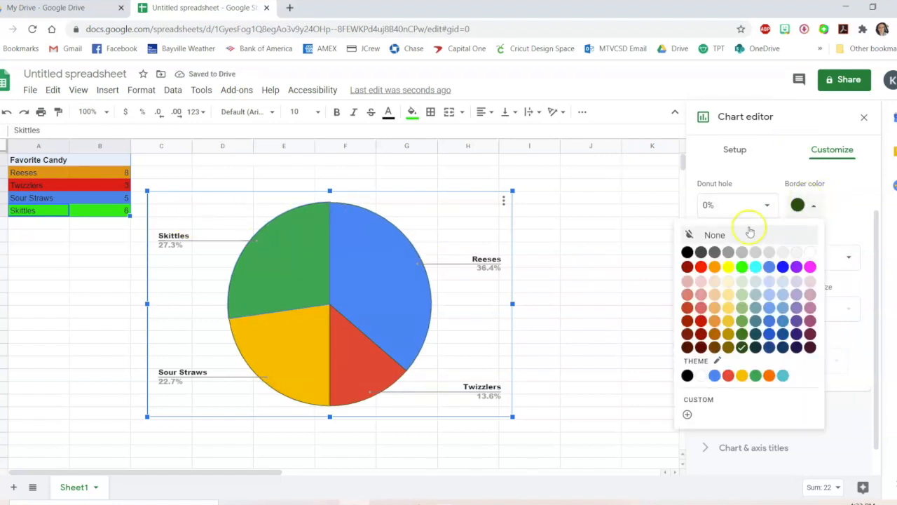
pyautogui.click(744, 233)
# Try the Label and the Value and Percentage options for the pie slice labels
pyautogui.click(762, 261)
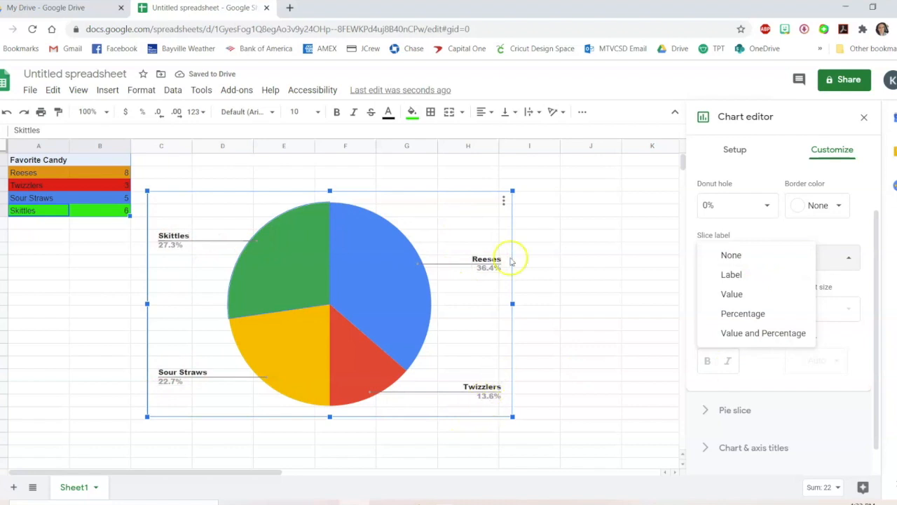
pyautogui.click(737, 274)
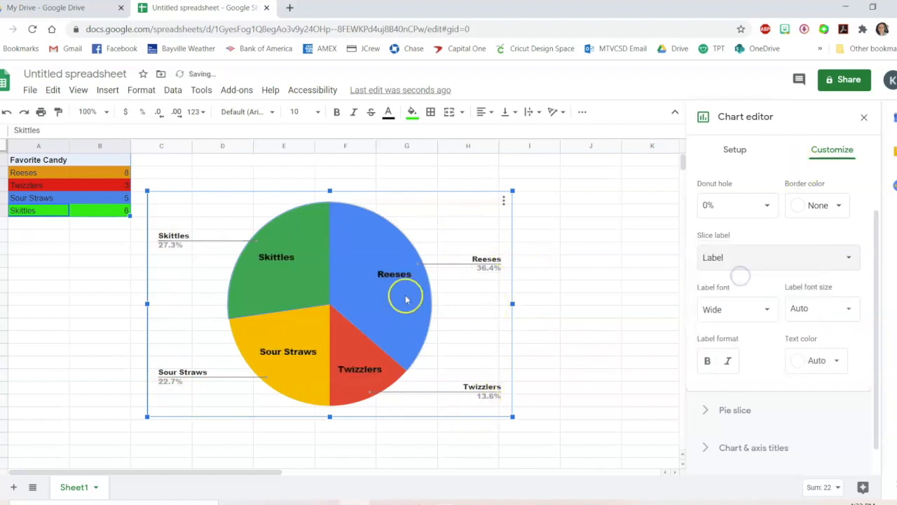
pyautogui.click(770, 257)
pyautogui.click(748, 310)
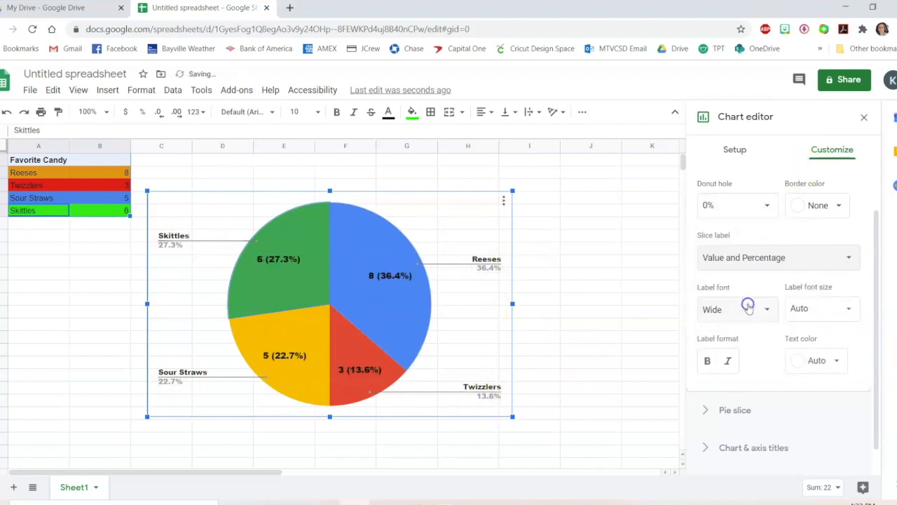
# Try the Value, Percentage and Label options for the pie slice labels, settling on Value
pyautogui.click(745, 258)
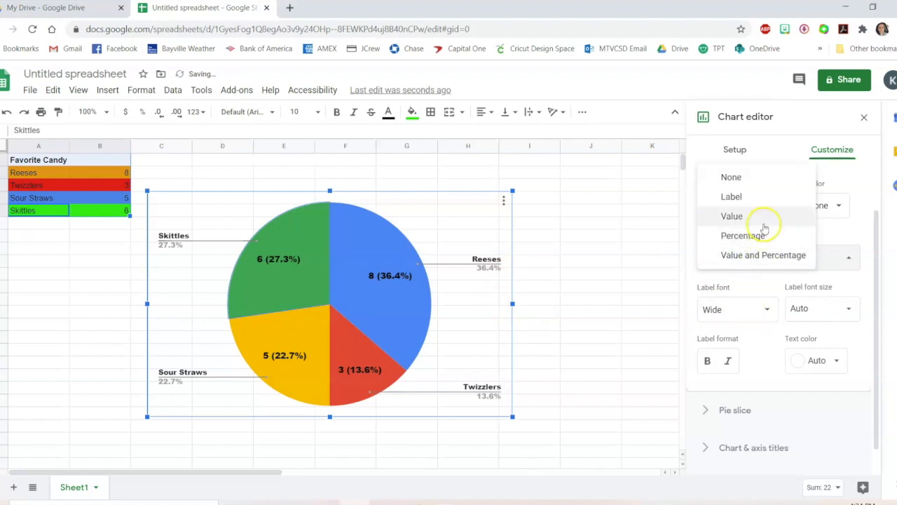
pyautogui.click(764, 217)
pyautogui.click(752, 257)
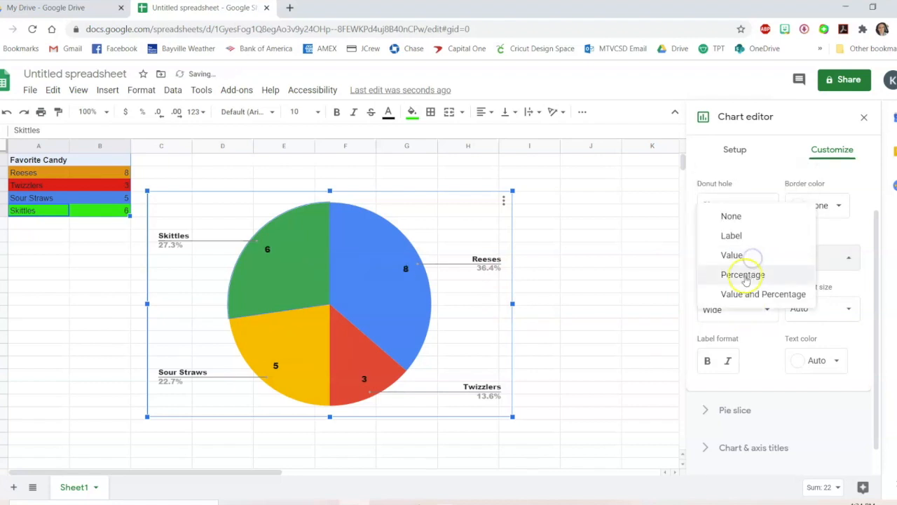
pyautogui.click(745, 276)
pyautogui.click(736, 252)
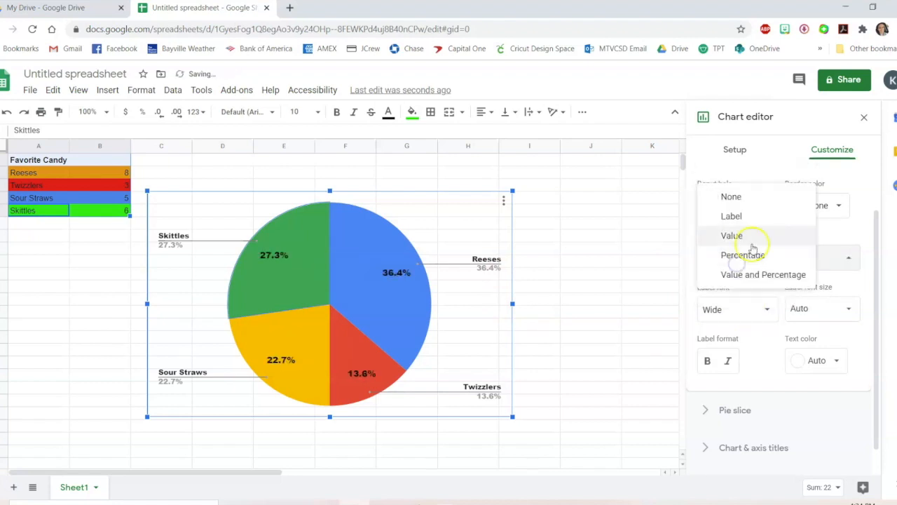
pyautogui.click(737, 217)
pyautogui.click(747, 256)
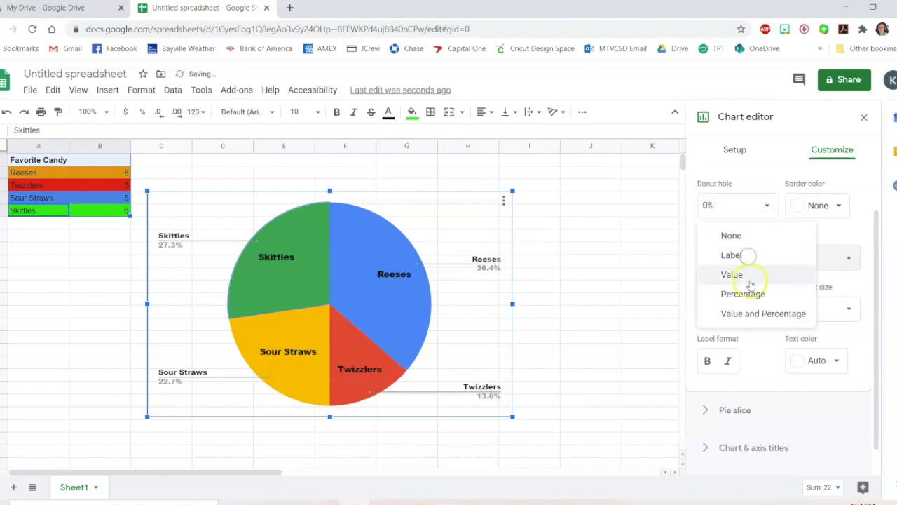
pyautogui.click(750, 276)
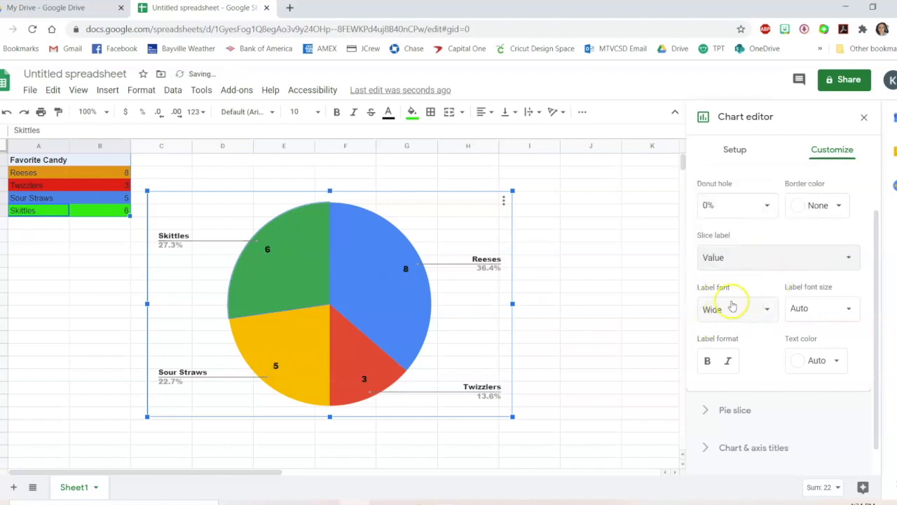
# Try pulling the Skittles slice 50%, 25% and 100% from the center, then set its distance back to 0%
pyautogui.click(734, 410)
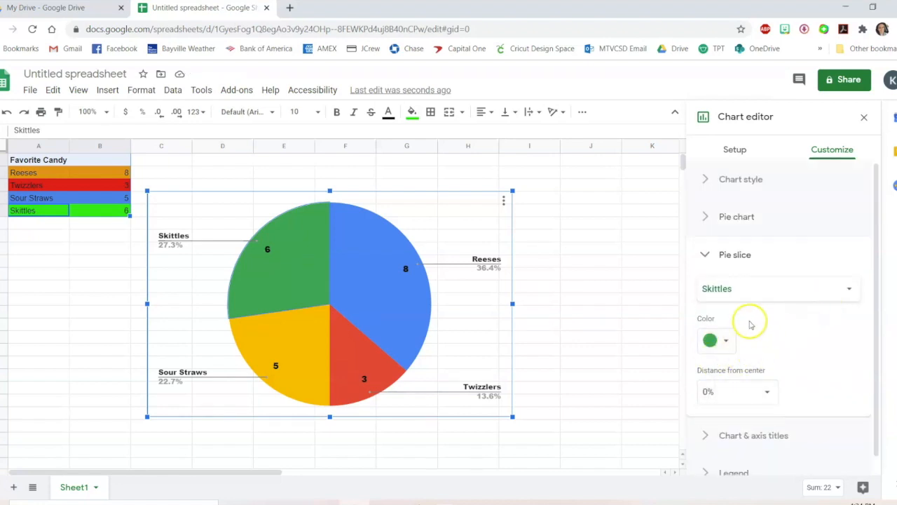
pyautogui.click(848, 292)
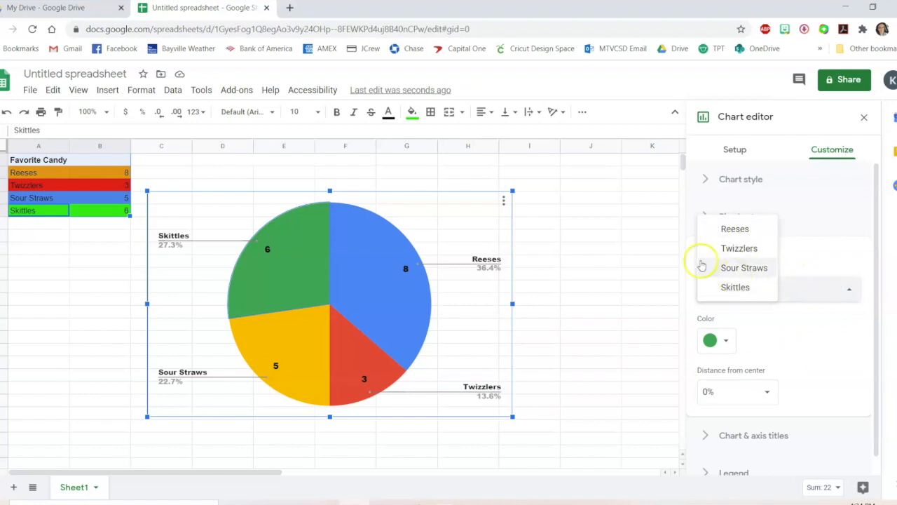
pyautogui.click(815, 344)
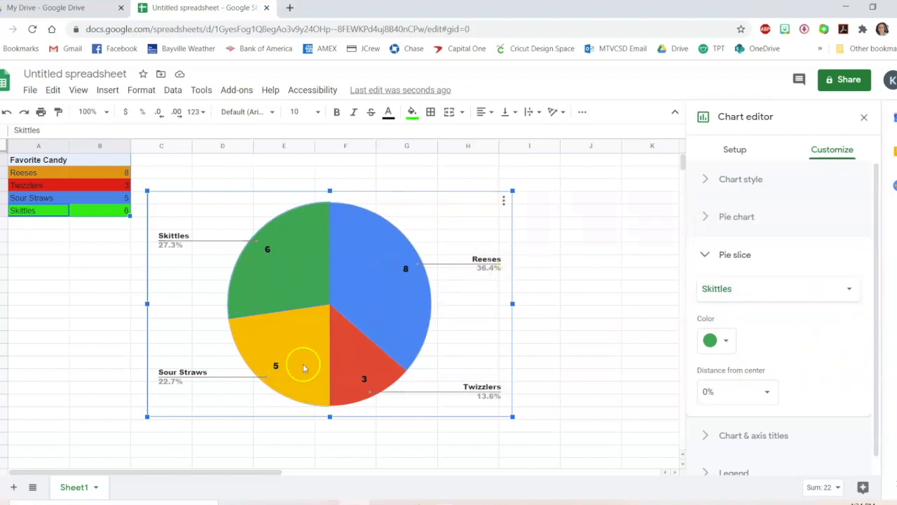
pyautogui.click(757, 391)
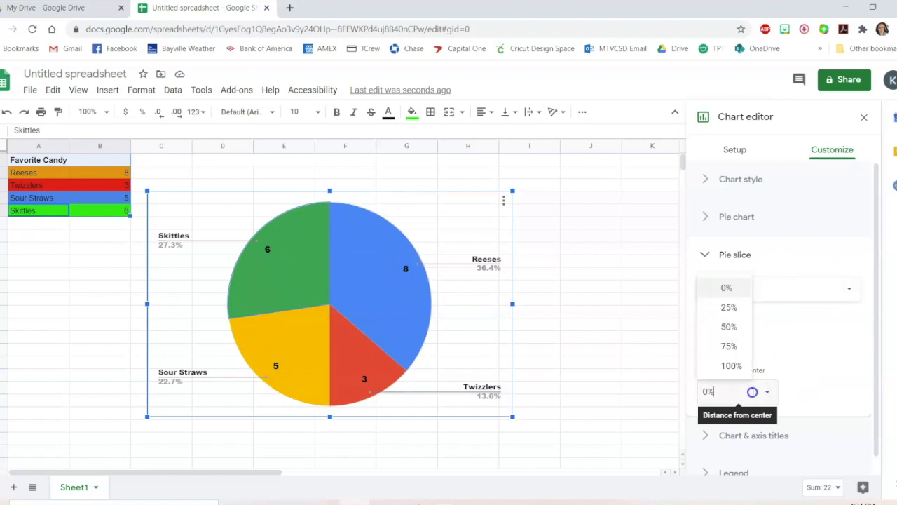
pyautogui.click(767, 392)
pyautogui.click(761, 393)
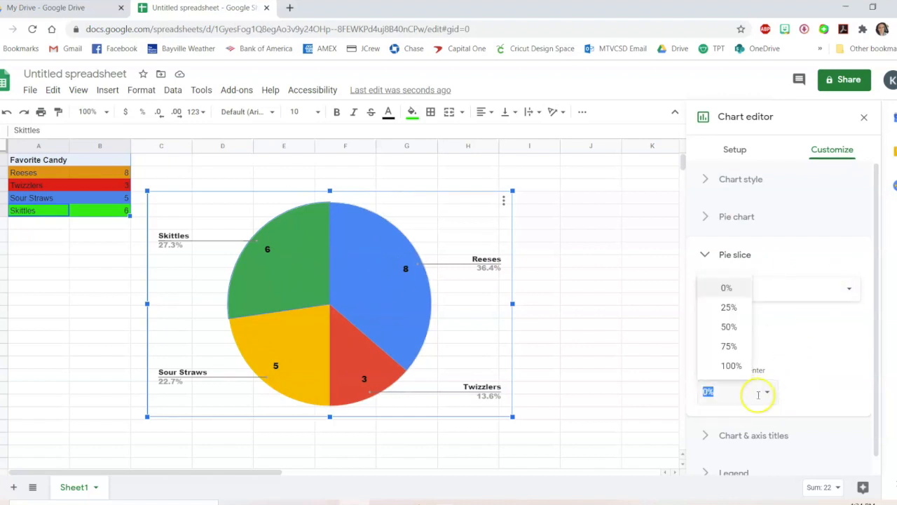
pyautogui.click(729, 328)
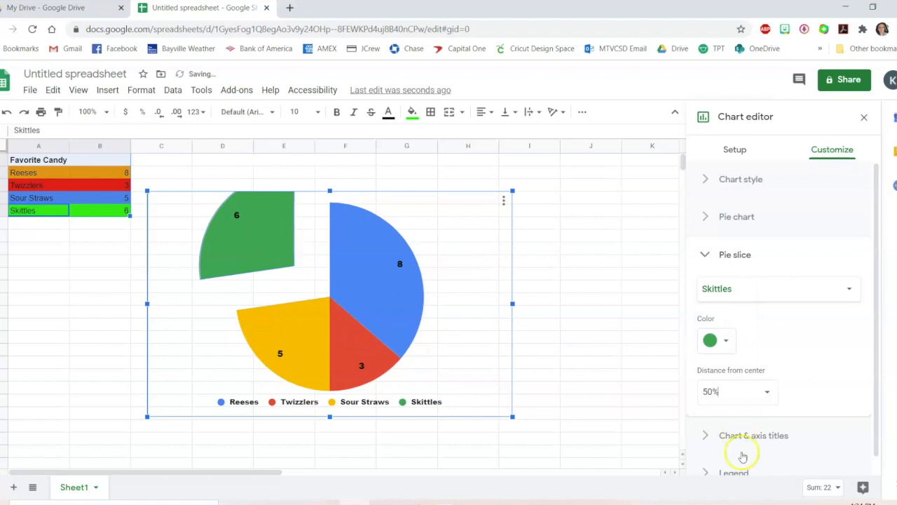
pyautogui.click(765, 400)
pyautogui.click(727, 307)
pyautogui.click(750, 400)
pyautogui.click(744, 366)
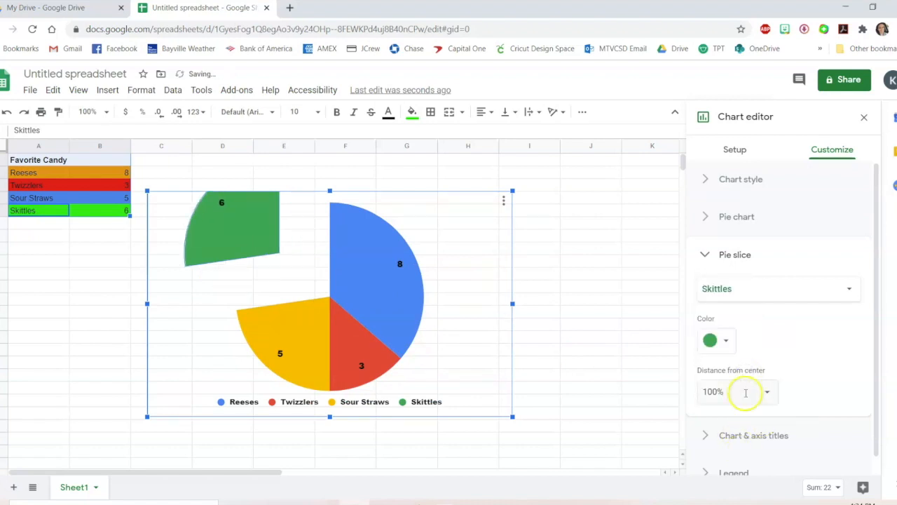
pyautogui.click(755, 400)
pyautogui.click(735, 289)
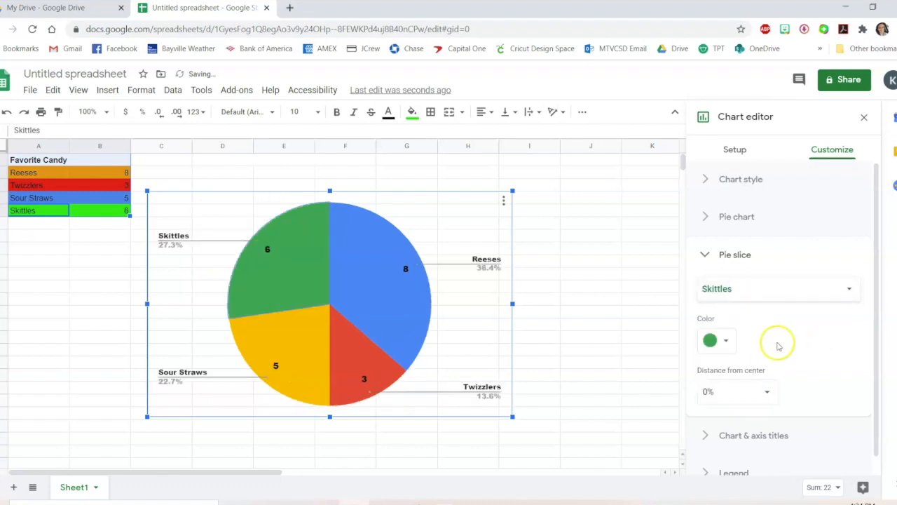
# Give the chart the title Favorite Candy
pyautogui.click(731, 442)
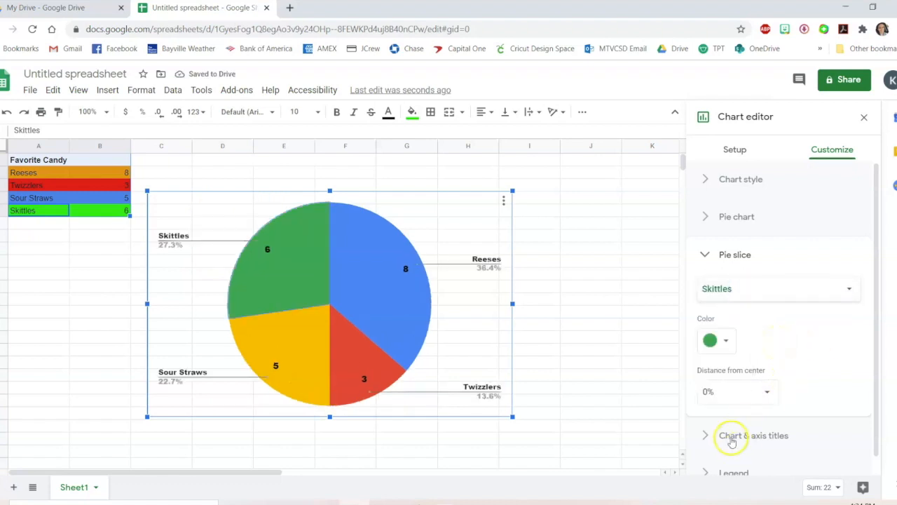
pyautogui.click(764, 436)
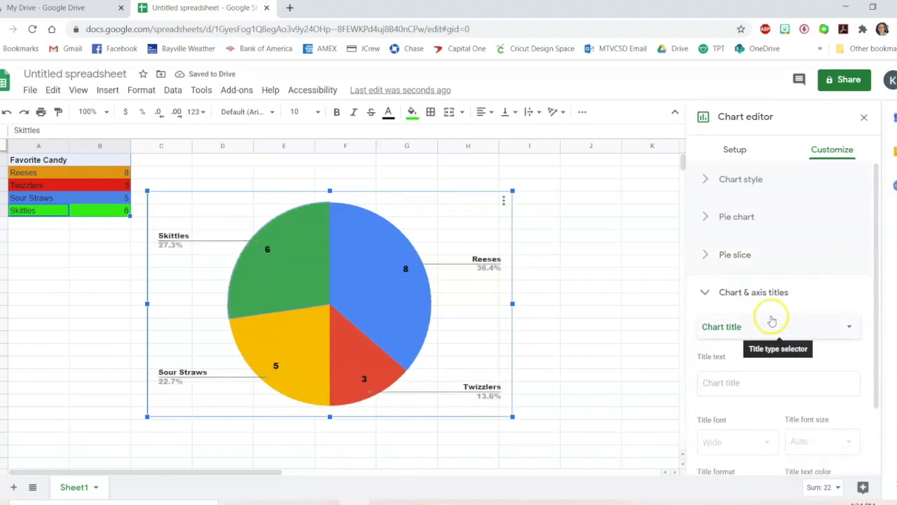
pyautogui.click(749, 382)
pyautogui.write('Fac')
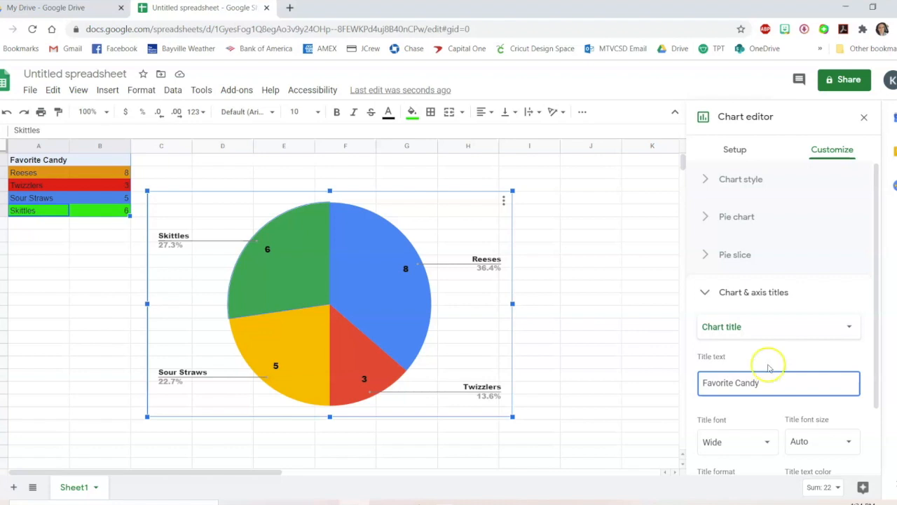
pyautogui.click(769, 366)
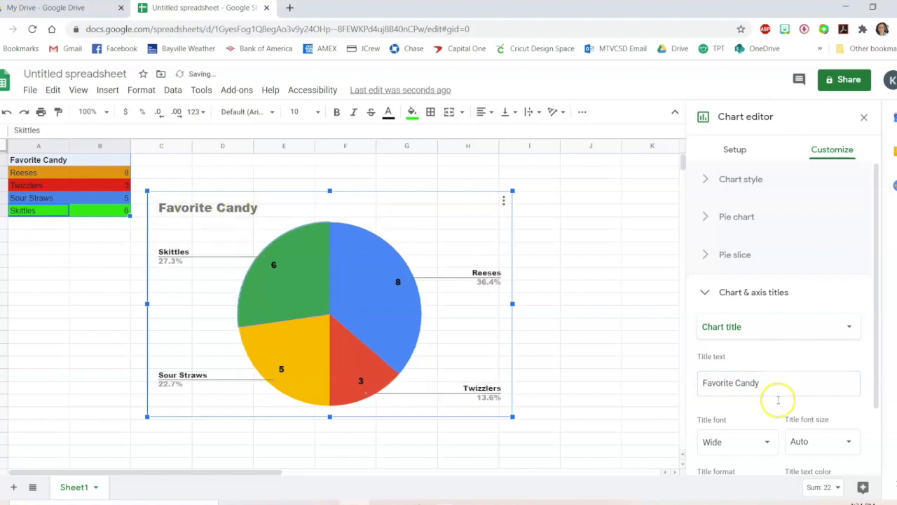
# Try the Top, Labeled and Bottom legend positions, then place the legend on the Left
pyautogui.click(774, 333)
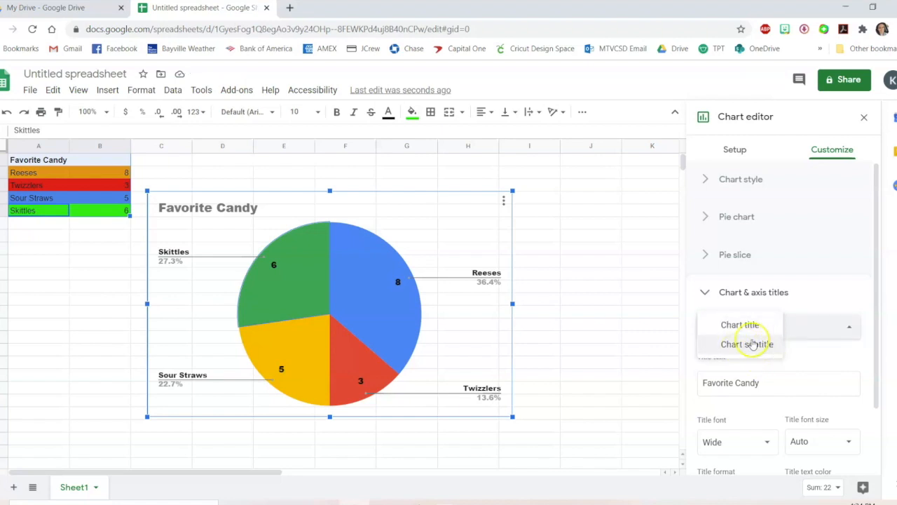
pyautogui.click(852, 328)
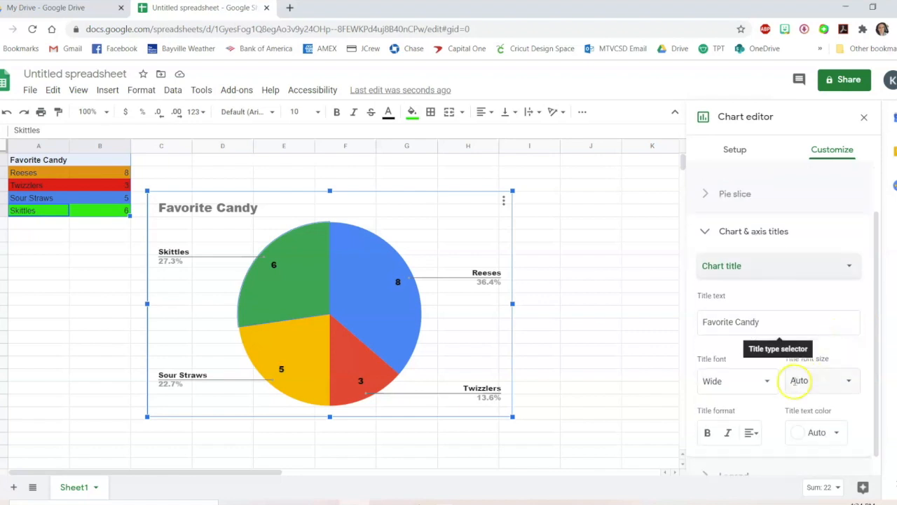
pyautogui.scroll(-1, 806, 393)
pyautogui.click(734, 456)
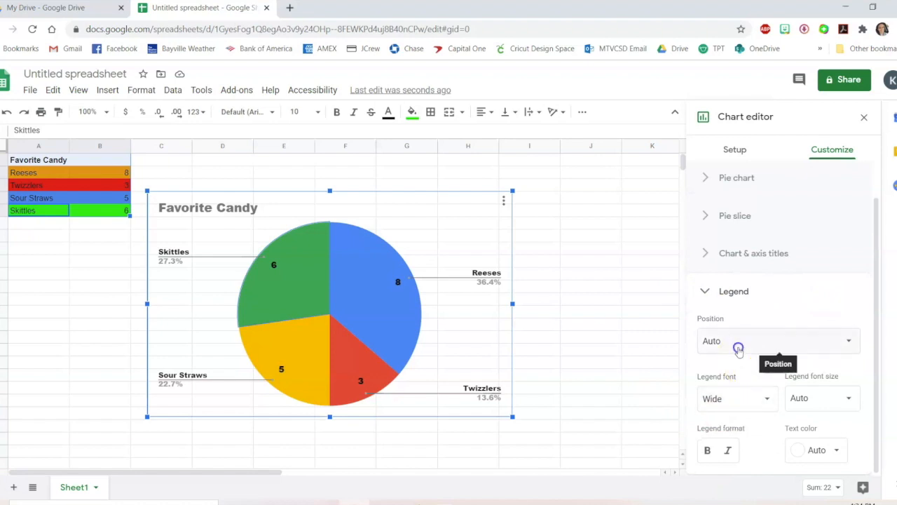
pyautogui.click(739, 342)
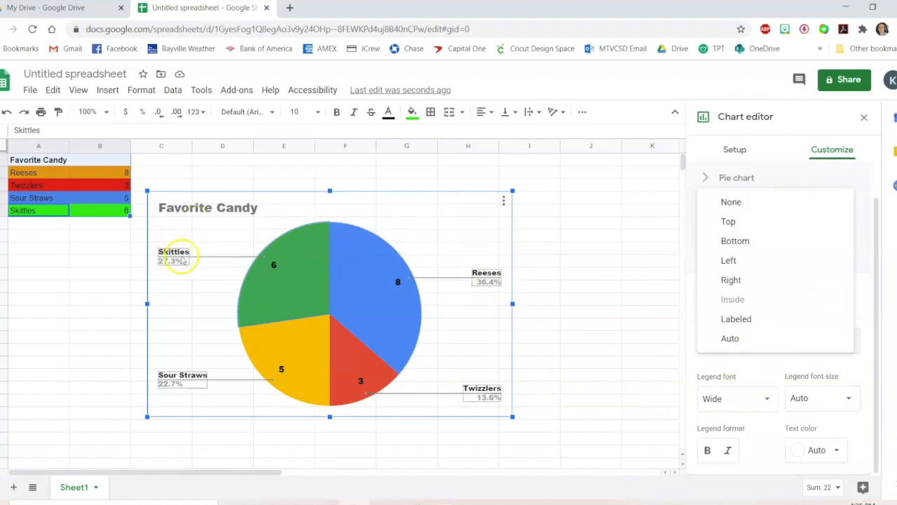
pyautogui.click(762, 220)
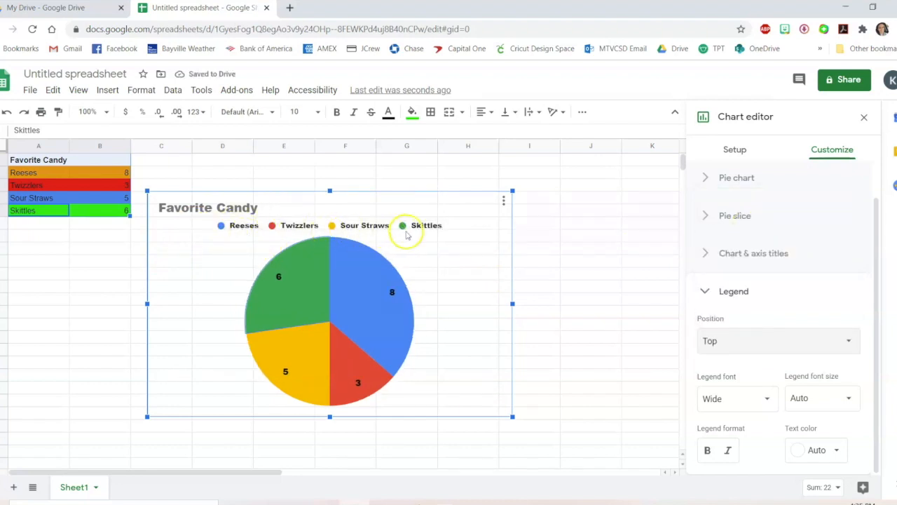
pyautogui.click(741, 341)
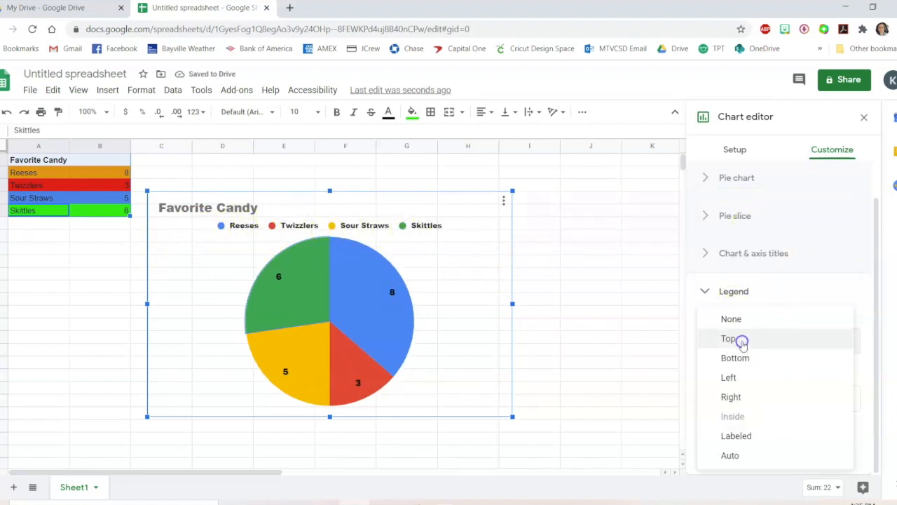
pyautogui.click(736, 436)
pyautogui.click(747, 342)
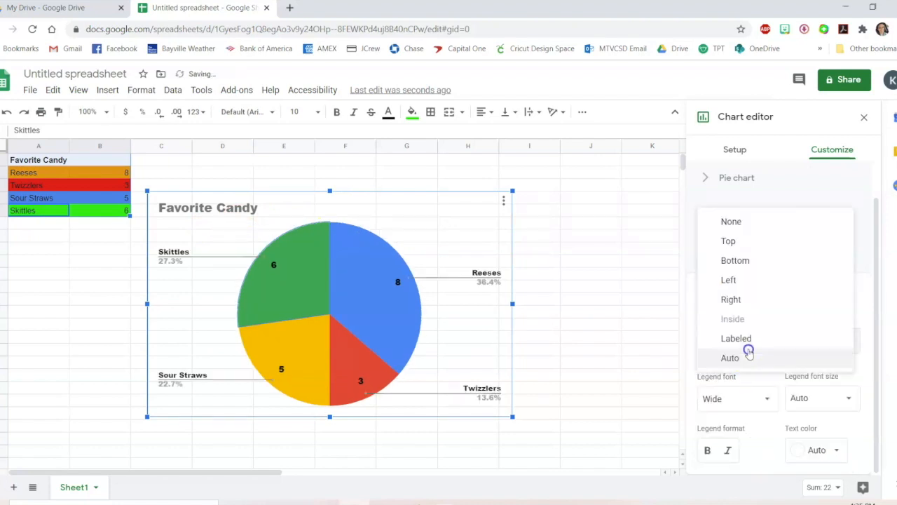
pyautogui.click(751, 260)
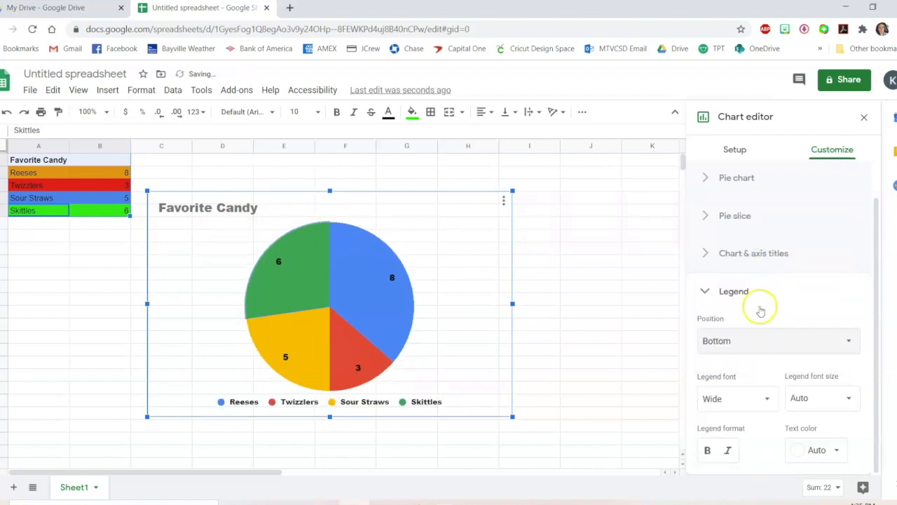
pyautogui.click(741, 341)
pyautogui.click(760, 360)
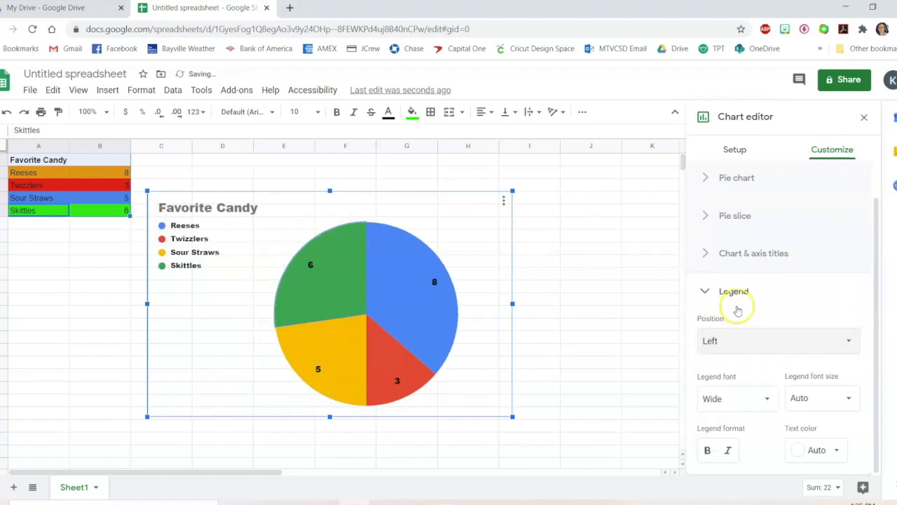
# Close the chart editor and move the chart to the right so it starts at column D
pyautogui.click(864, 117)
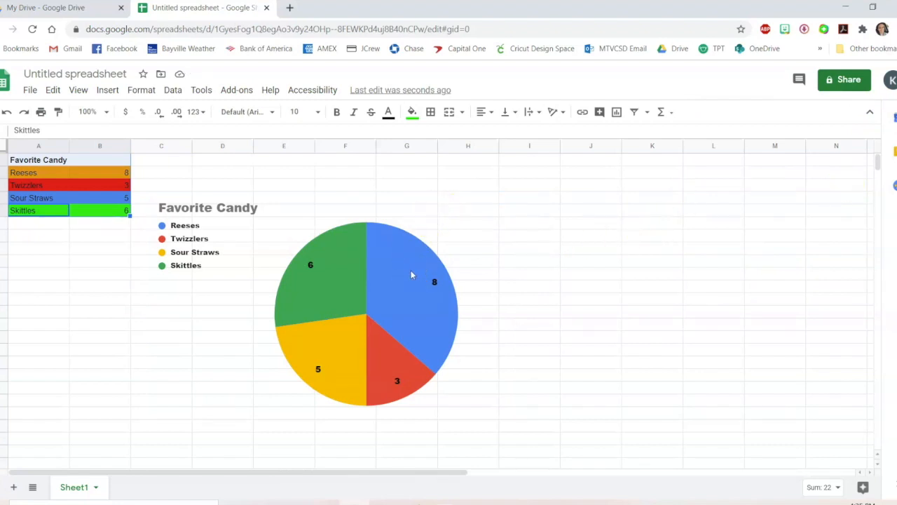
pyautogui.click(350, 336)
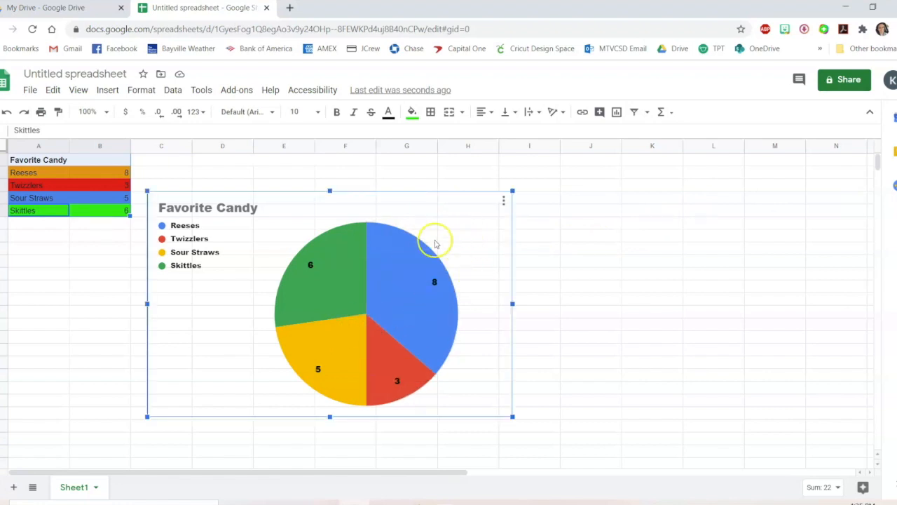
pyautogui.moveTo(470, 214); pyautogui.dragTo(559, 213)
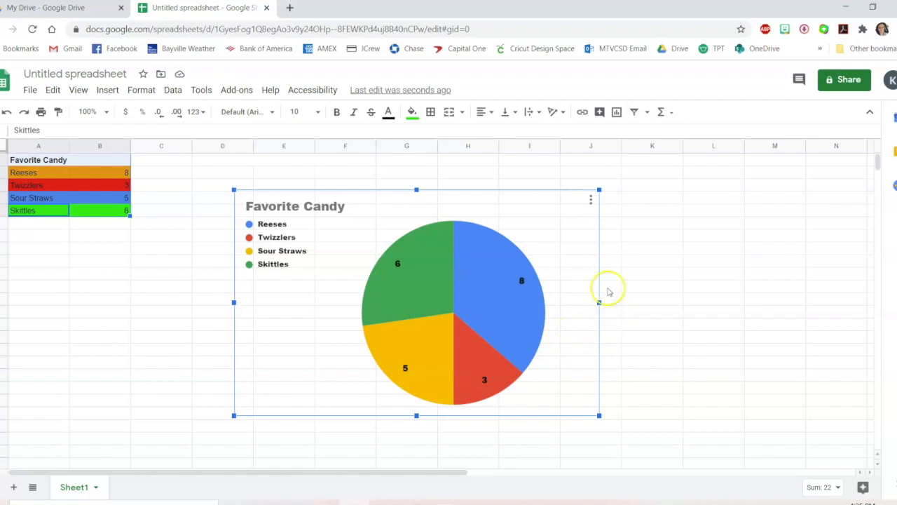
# Open the chart's options menu and delete the pie chart
pyautogui.click(590, 201)
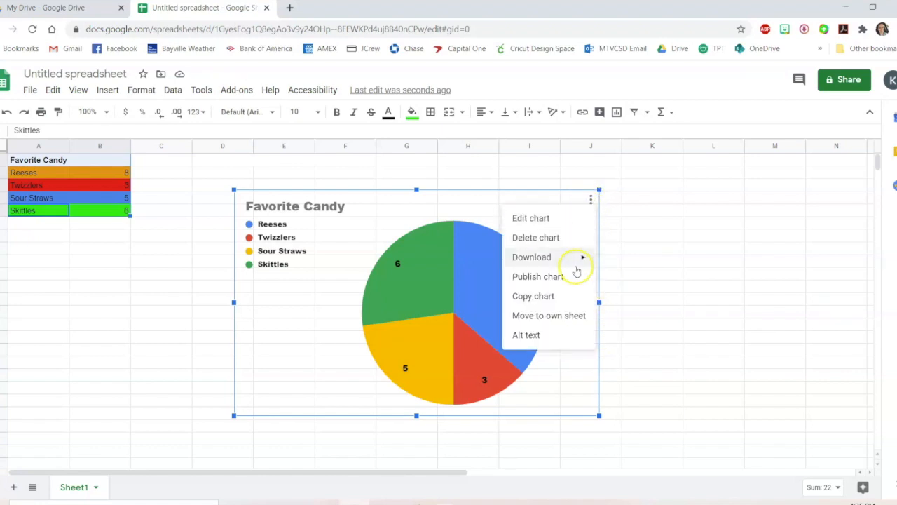
pyautogui.moveTo(576, 270)
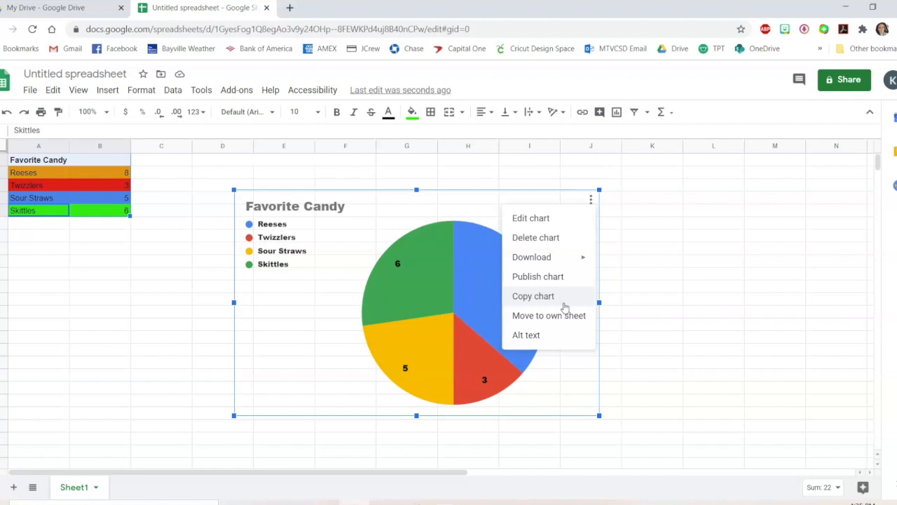
pyautogui.click(765, 290)
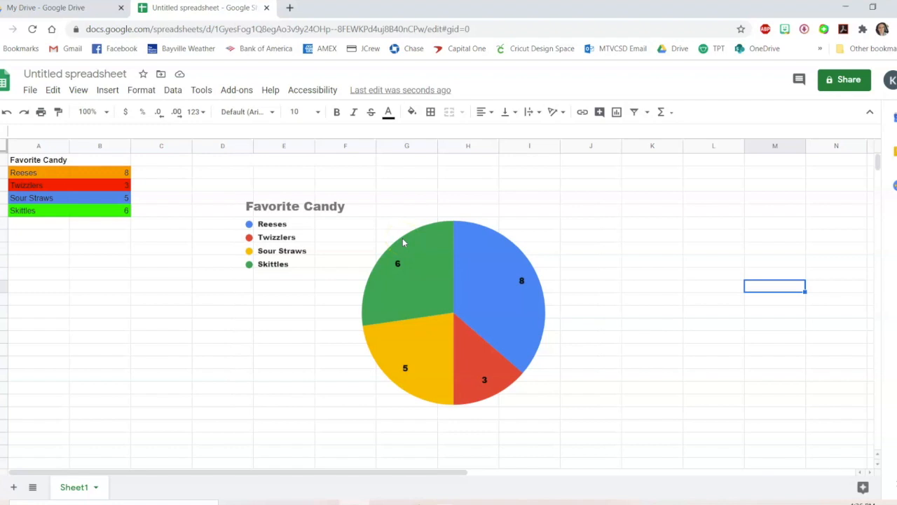
pyautogui.click(513, 235)
pyautogui.click(591, 199)
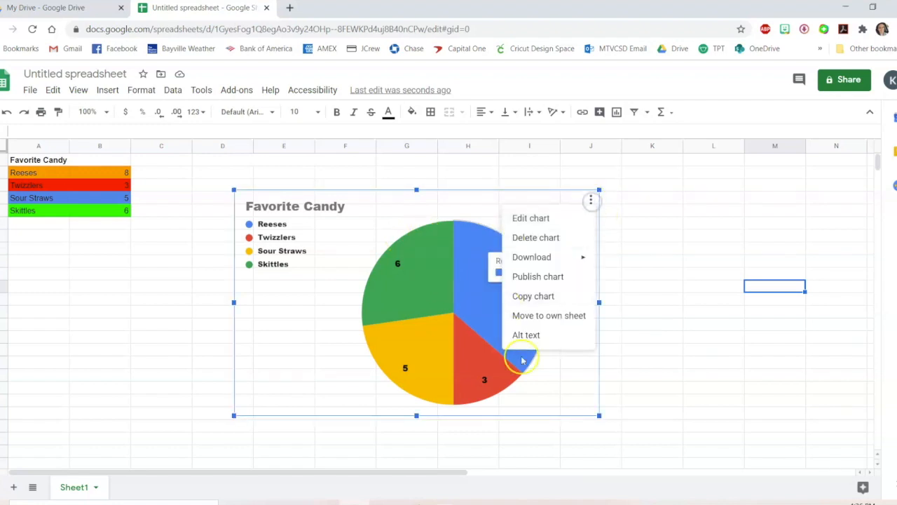
pyautogui.click(550, 238)
# Select the candy table and clear all of its formatting
pyautogui.moveTo(160, 263); pyautogui.dragTo(39, 157)
pyautogui.click(141, 90)
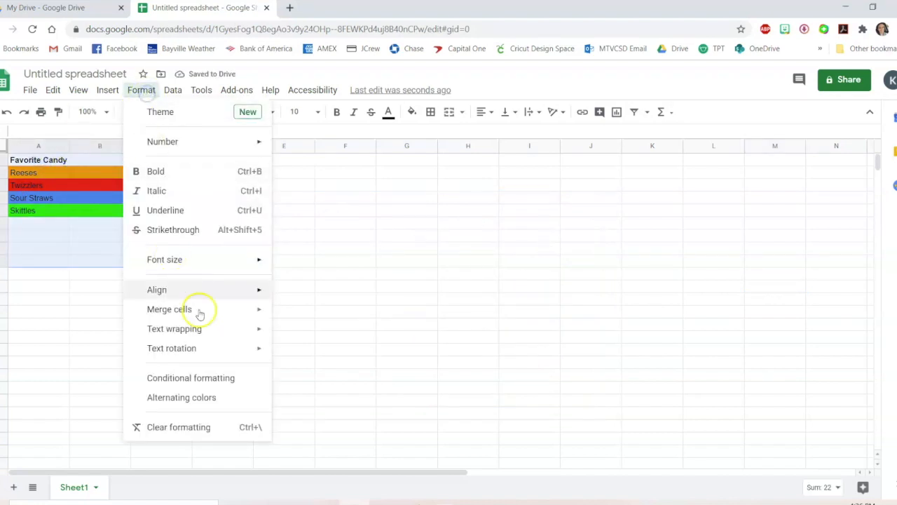
pyautogui.click(179, 426)
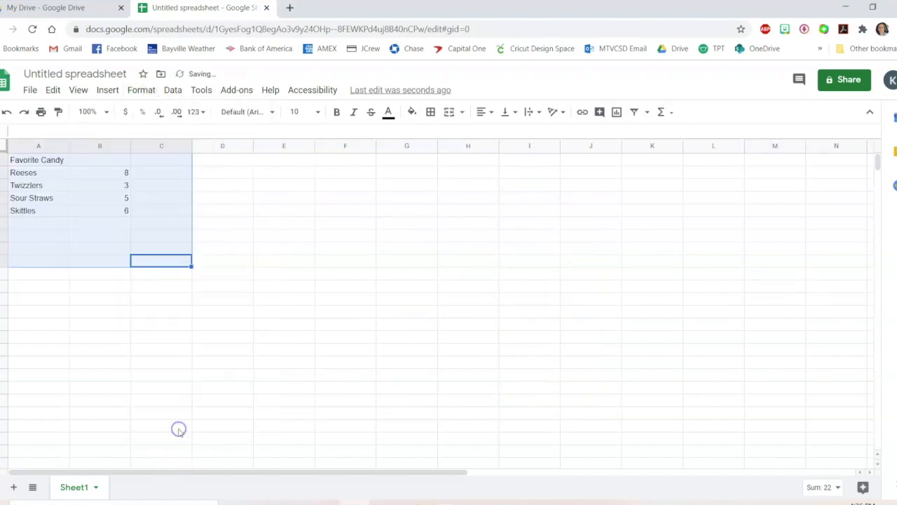
pyautogui.click(147, 275)
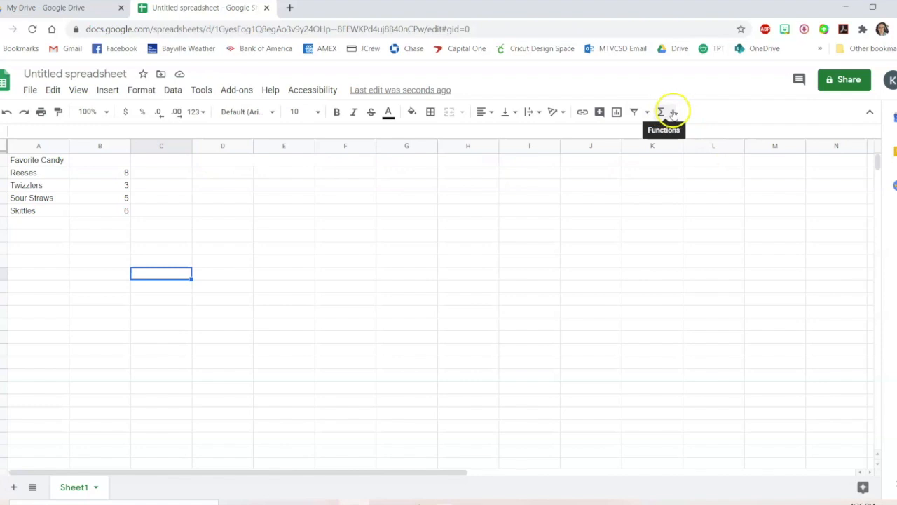
# Sum the candy counts in B2:B5 with the SUM function in cell B6
pyautogui.click(662, 112)
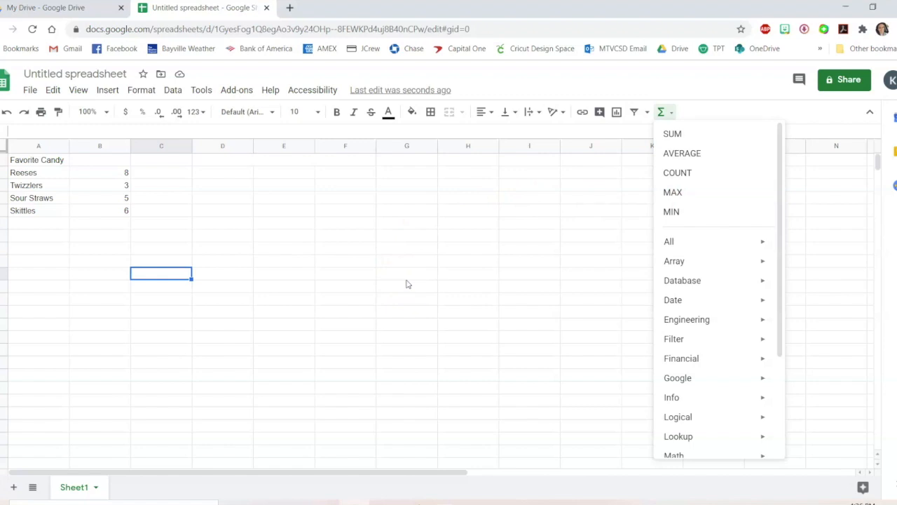
pyautogui.click(335, 288)
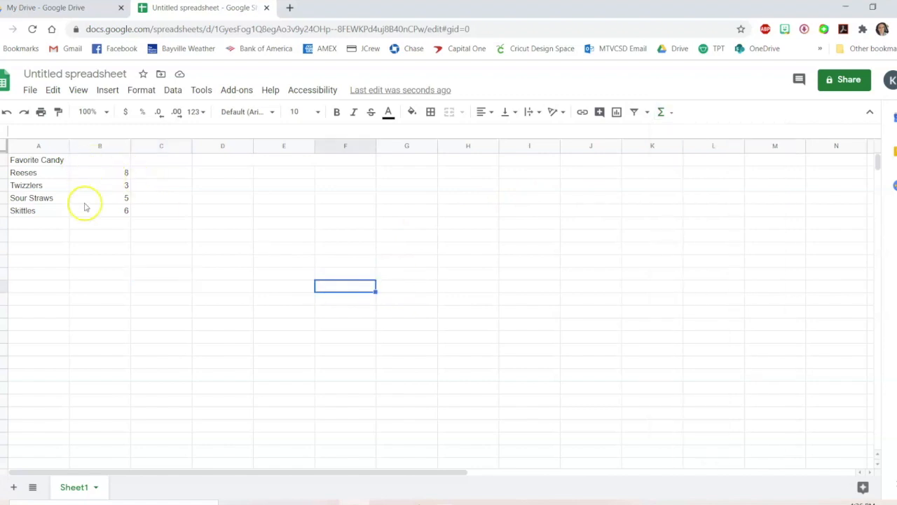
pyautogui.moveTo(121, 173); pyautogui.dragTo(99, 215)
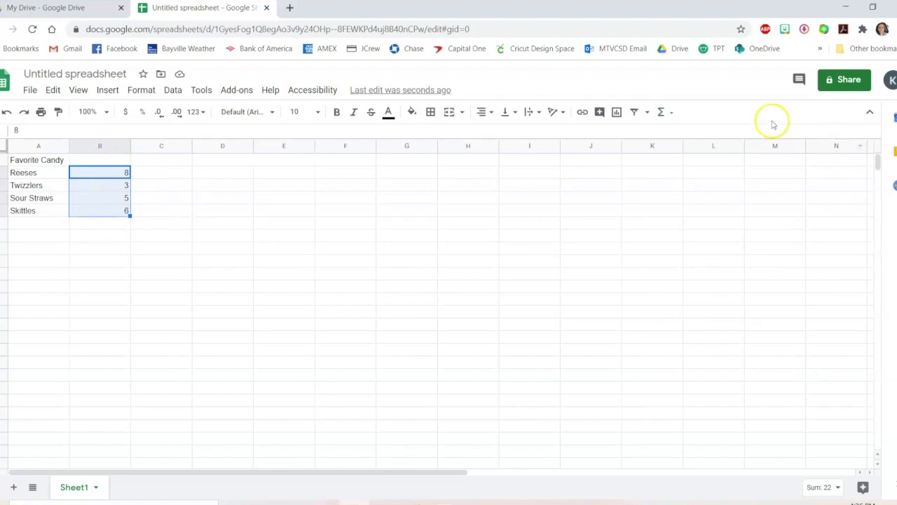
pyautogui.click(662, 112)
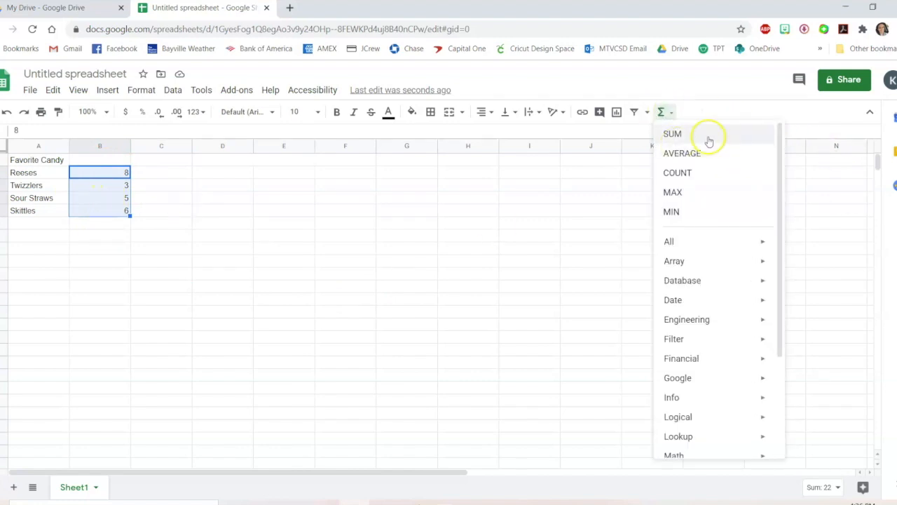
pyautogui.click(694, 134)
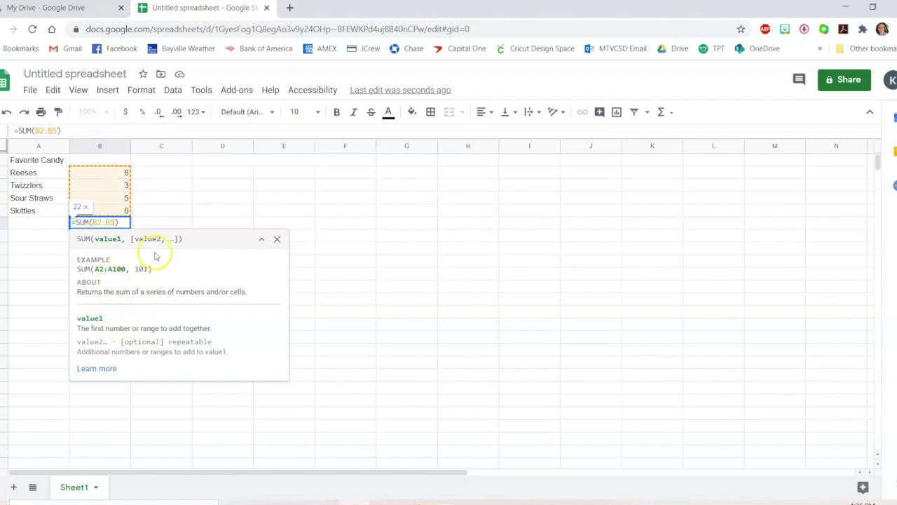
pyautogui.click(121, 223)
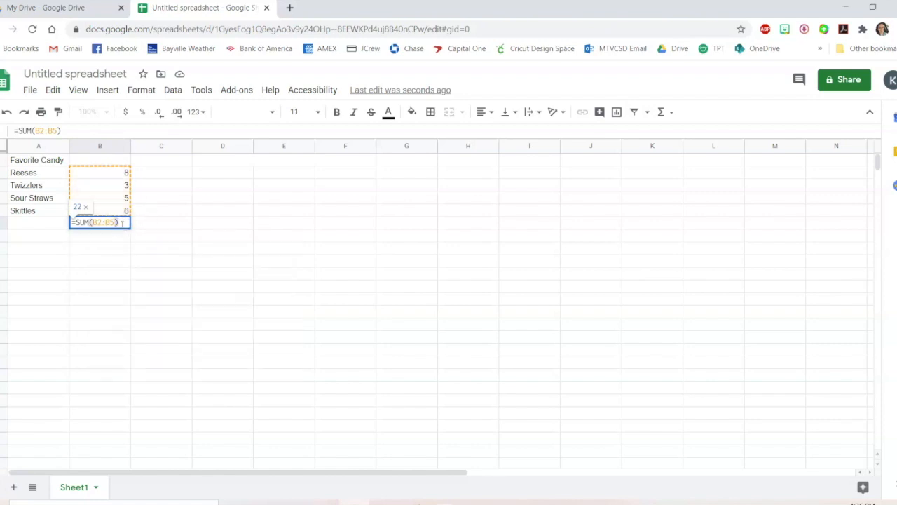
pyautogui.press('Return')
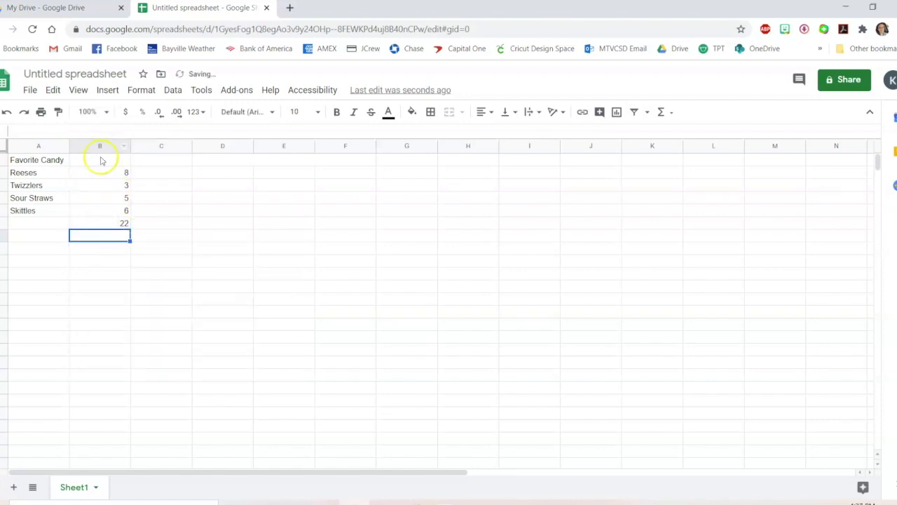
# Replace B6 with a COUNT of the candy counts in B2:B5
pyautogui.moveTo(115, 175); pyautogui.dragTo(110, 206)
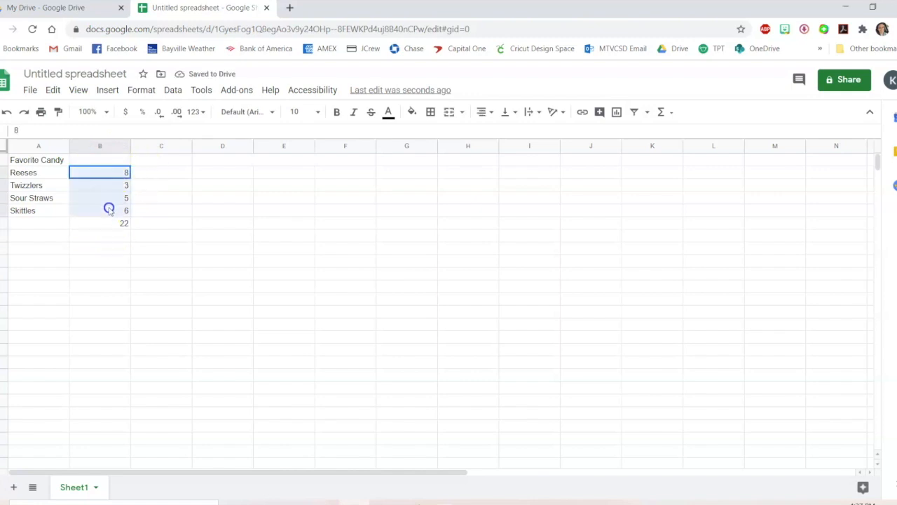
pyautogui.click(665, 112)
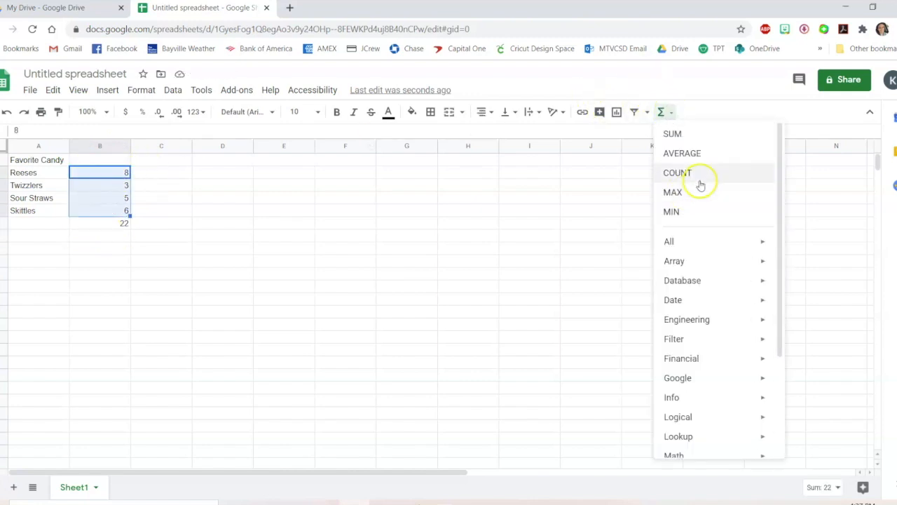
pyautogui.click(699, 175)
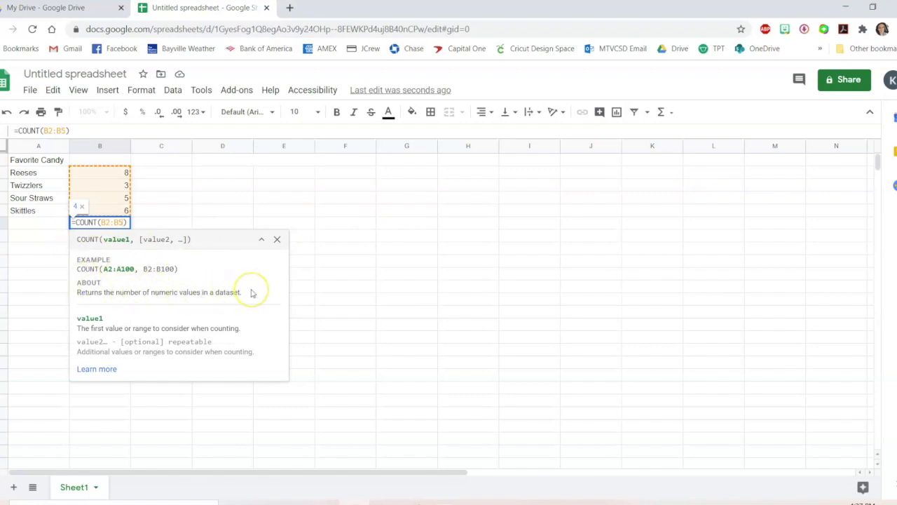
pyautogui.press('Return')
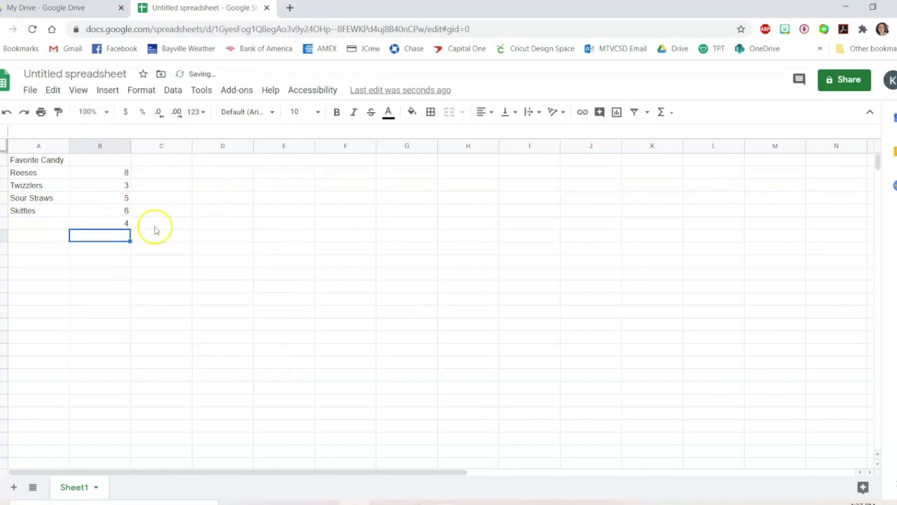
# Replace B6 with an AVERAGE of the candy counts in B2:B5
pyautogui.moveTo(126, 172); pyautogui.dragTo(123, 209)
pyautogui.click(660, 112)
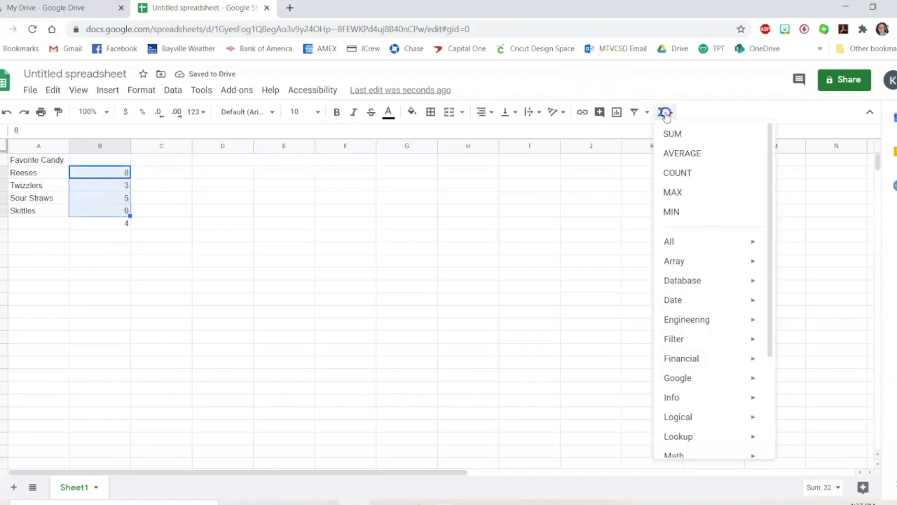
pyautogui.click(705, 155)
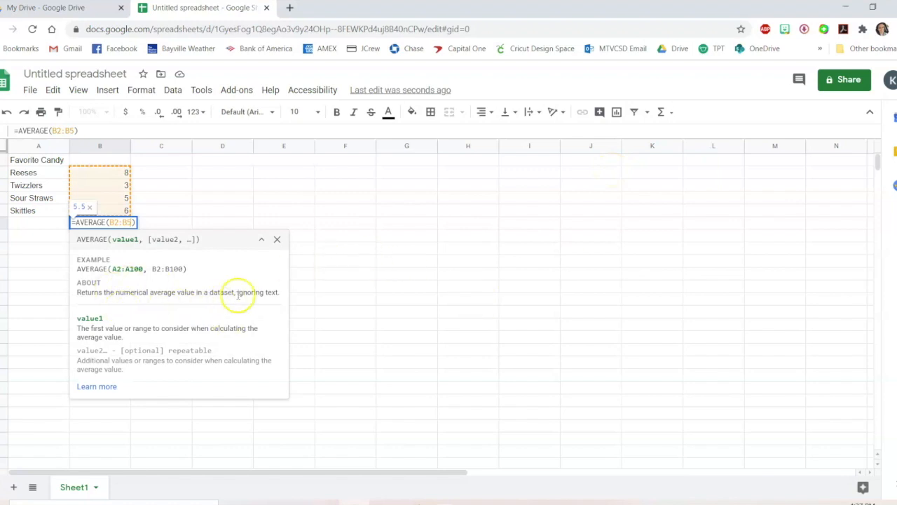
pyautogui.press('Return')
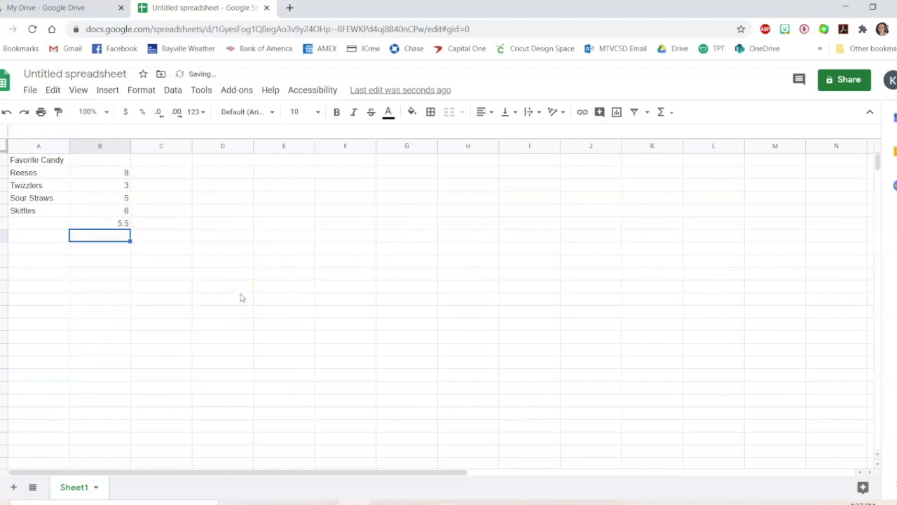
# Delete the average from cell B6
pyautogui.click(13, 487)
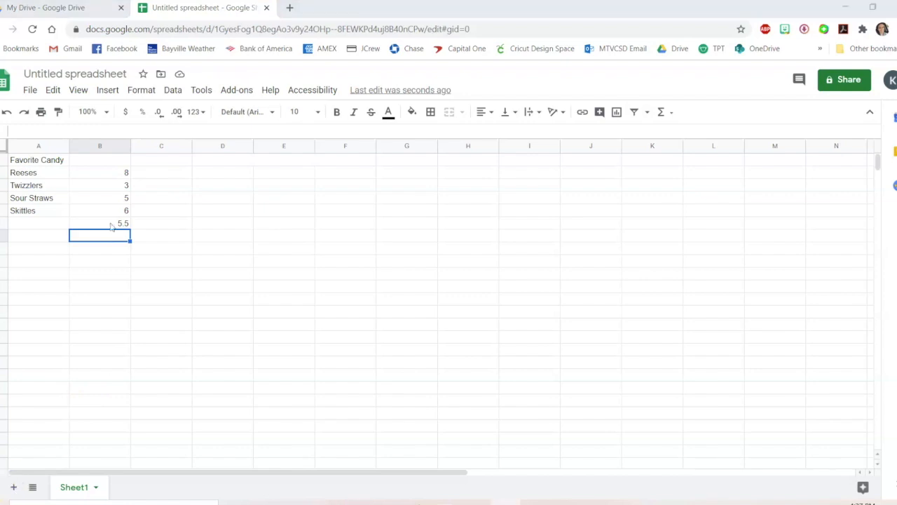
pyautogui.click(111, 224)
pyautogui.press('Delete')
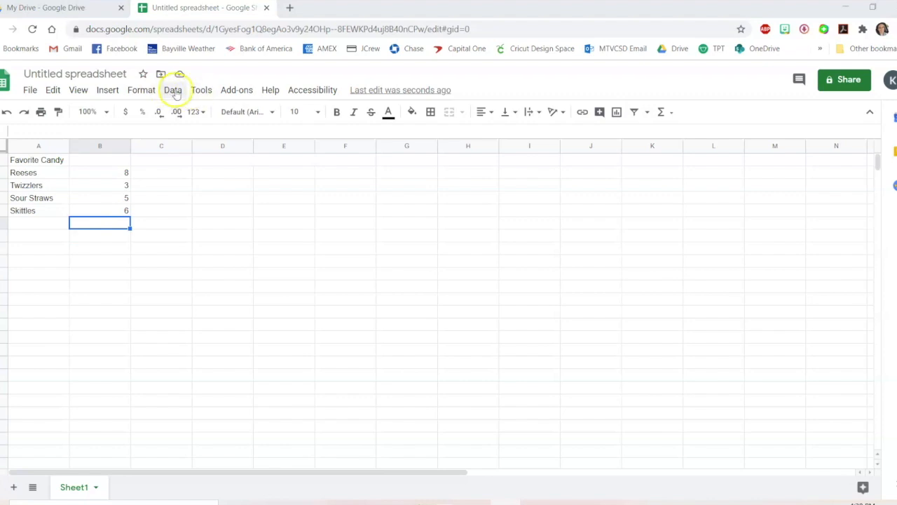
# Try sorting the sheet by column B from A to Z, then undo the sort
pyautogui.click(173, 91)
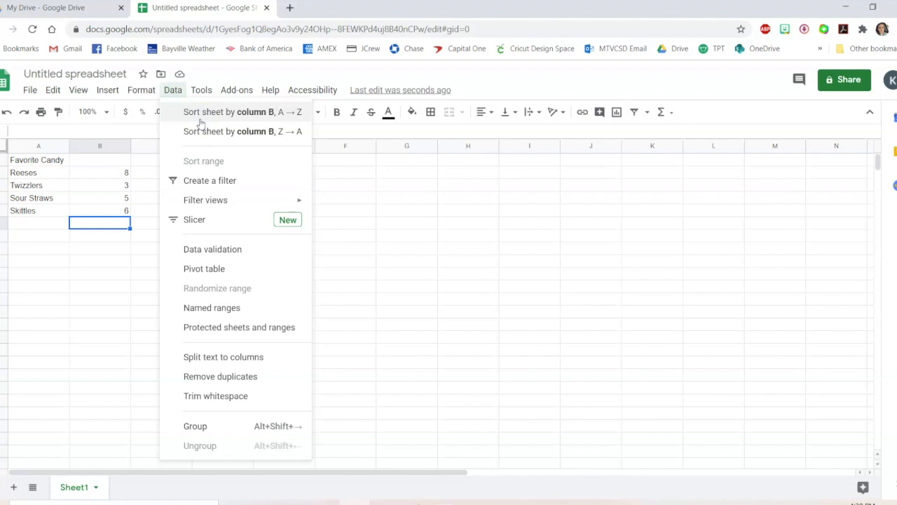
pyautogui.click(108, 176)
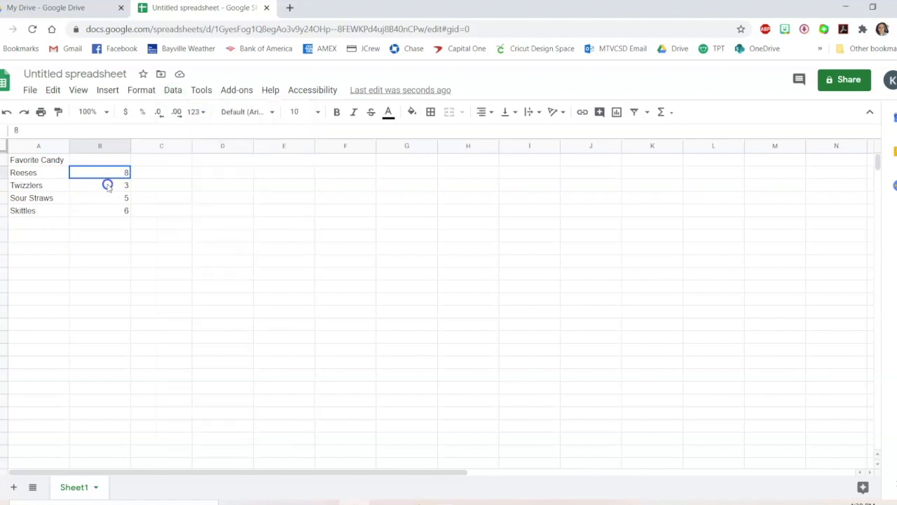
pyautogui.moveTo(108, 176); pyautogui.dragTo(108, 213)
pyautogui.click(173, 90)
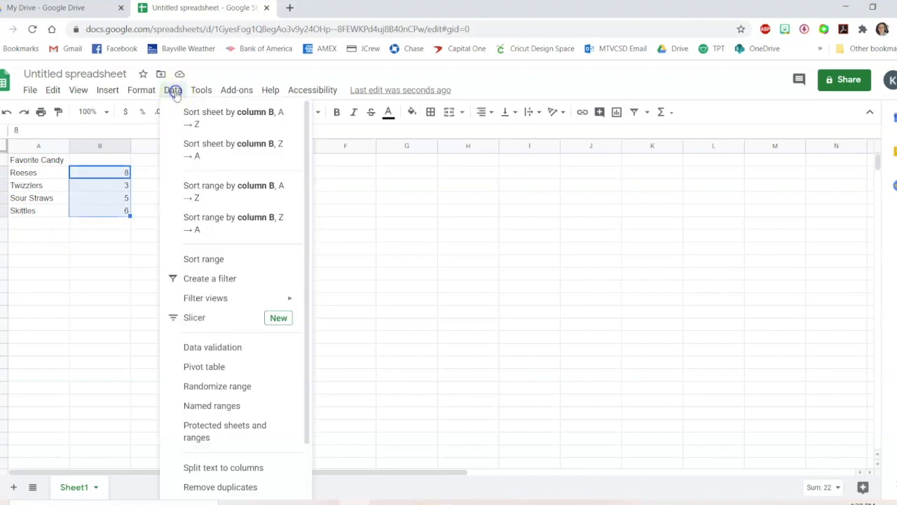
pyautogui.click(229, 113)
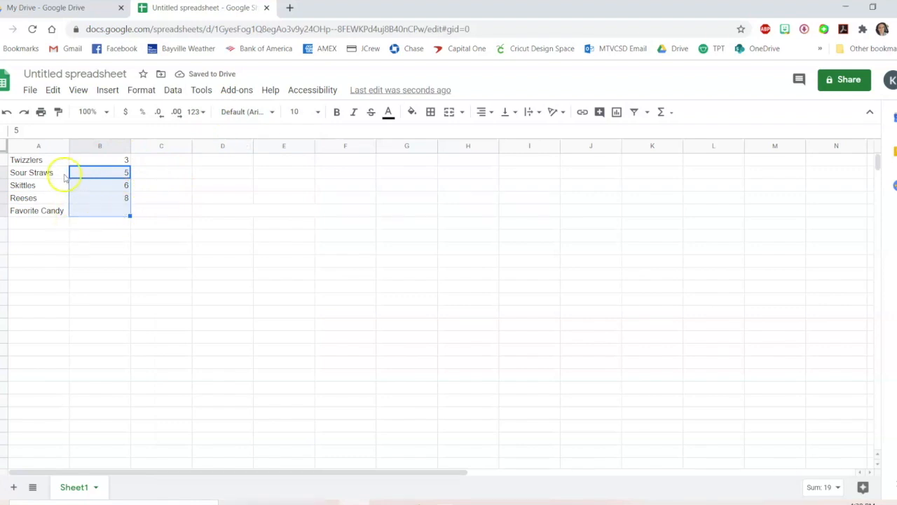
pyautogui.click(64, 235)
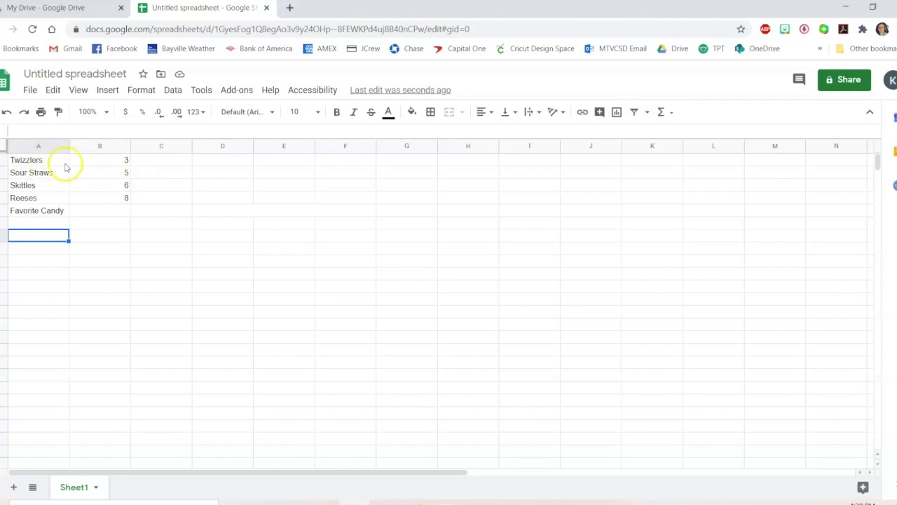
pyautogui.click(11, 485)
pyautogui.click(168, 247)
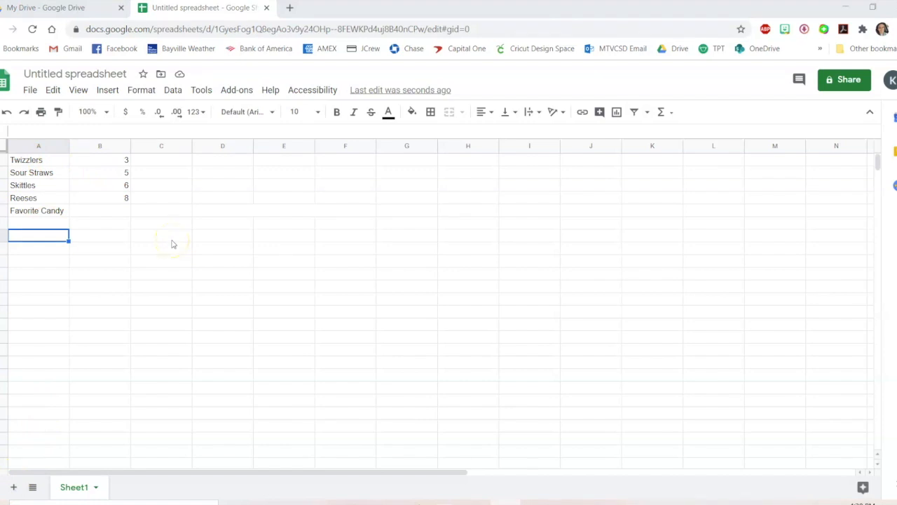
pyautogui.hotkey('ctrl', 'z')
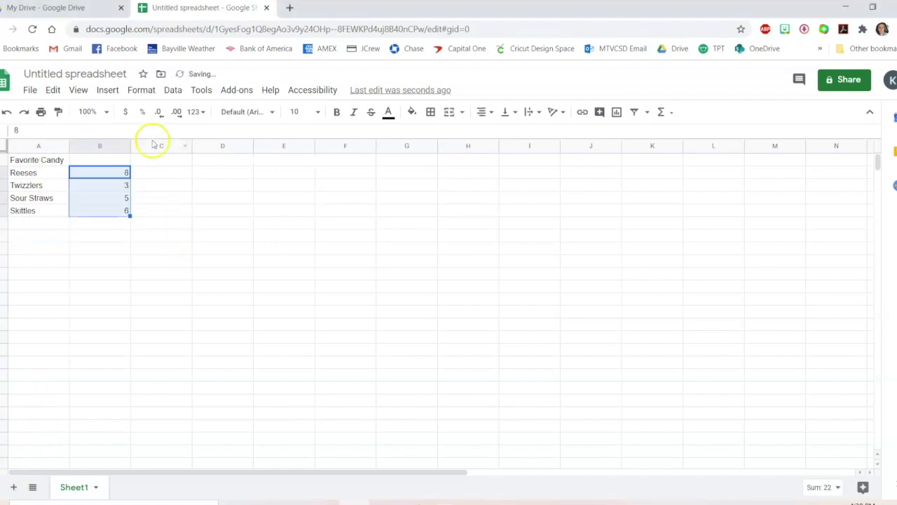
# Apply alternating colours with a header to A2:B5, choosing the yellow default style
pyautogui.click(153, 90)
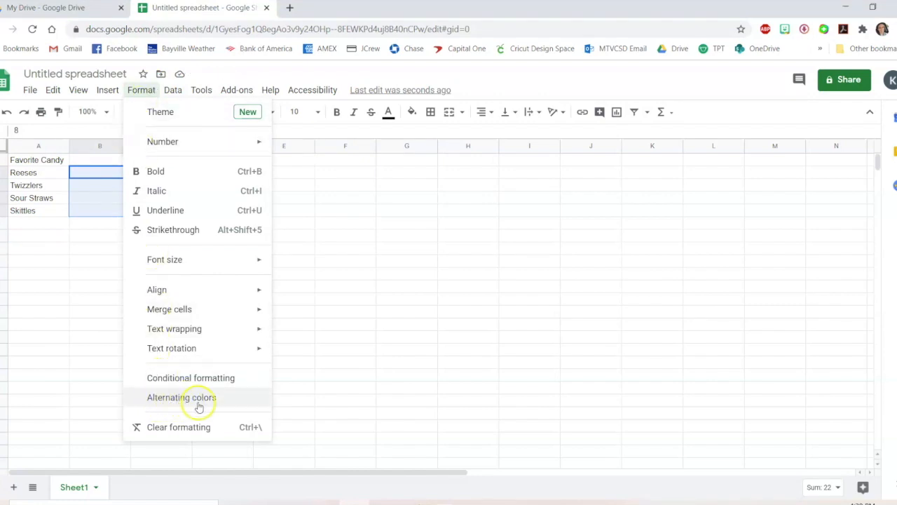
pyautogui.click(52, 309)
pyautogui.moveTo(95, 216); pyautogui.dragTo(32, 174)
pyautogui.click(150, 96)
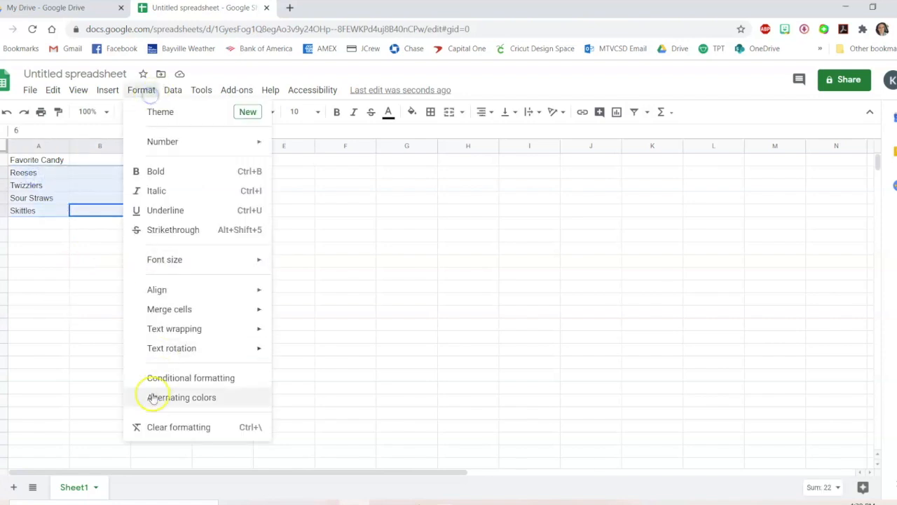
pyautogui.click(160, 398)
pyautogui.click(169, 190)
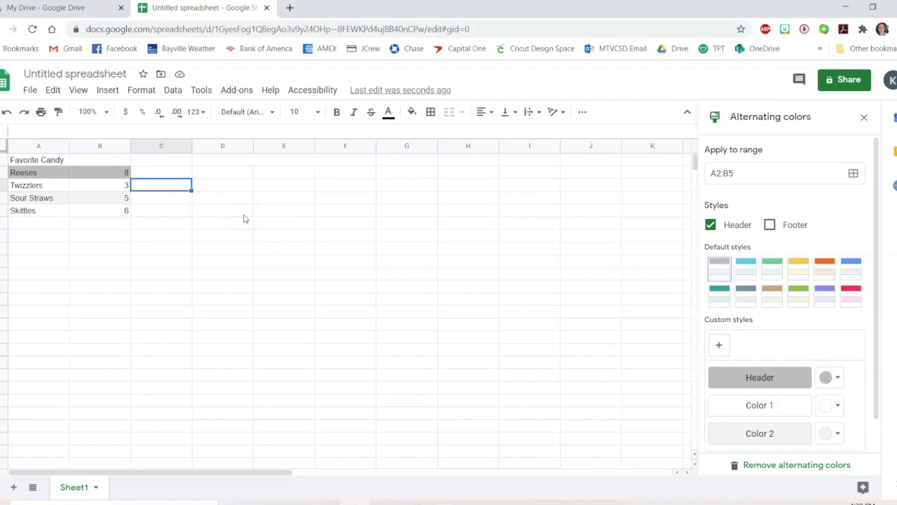
pyautogui.click(745, 274)
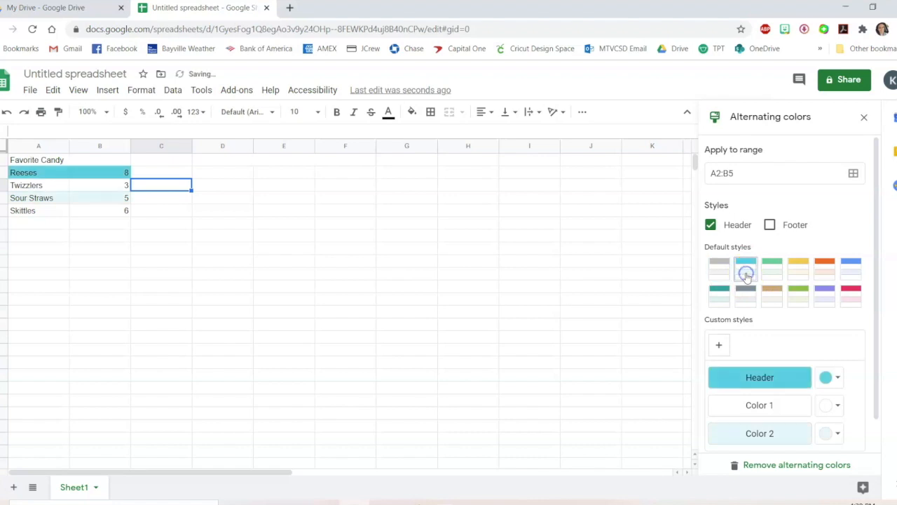
pyautogui.click(793, 271)
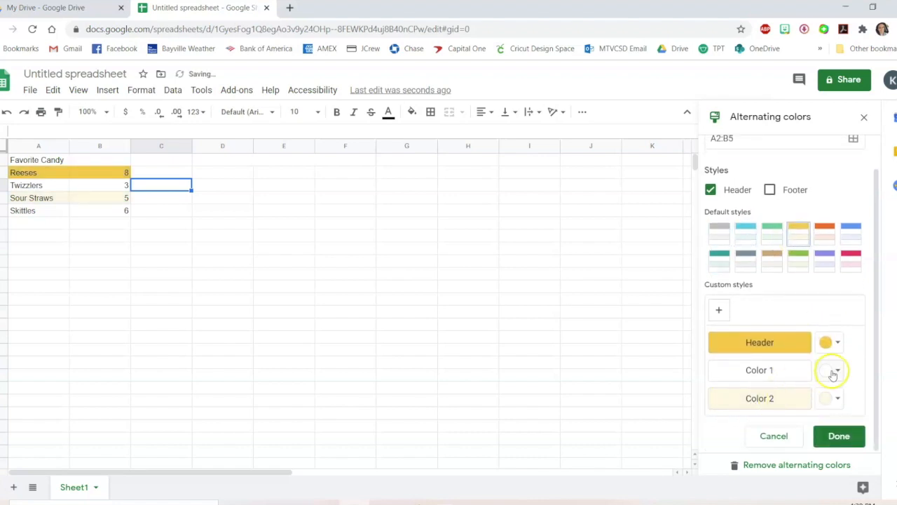
# Try blue and then light yellow as the alternating Color 1, then cancel the custom style
pyautogui.click(831, 372)
pyautogui.click(735, 307)
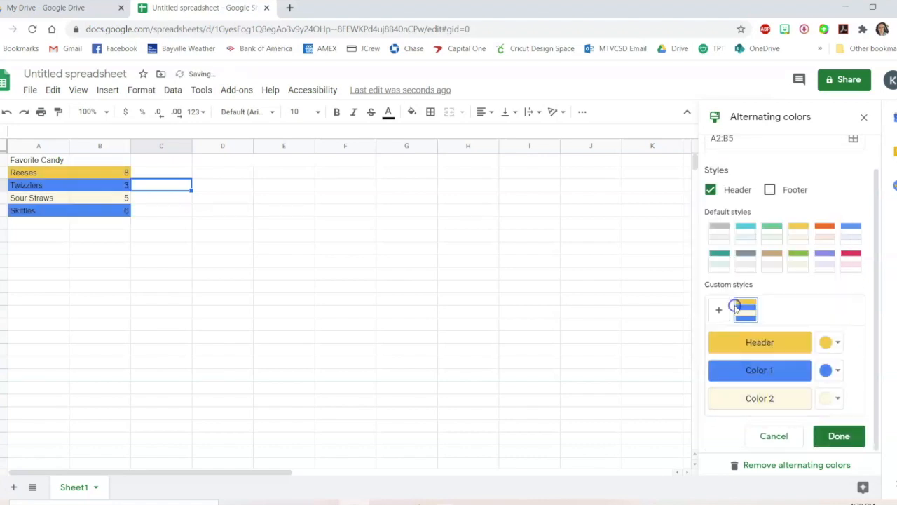
pyautogui.click(836, 371)
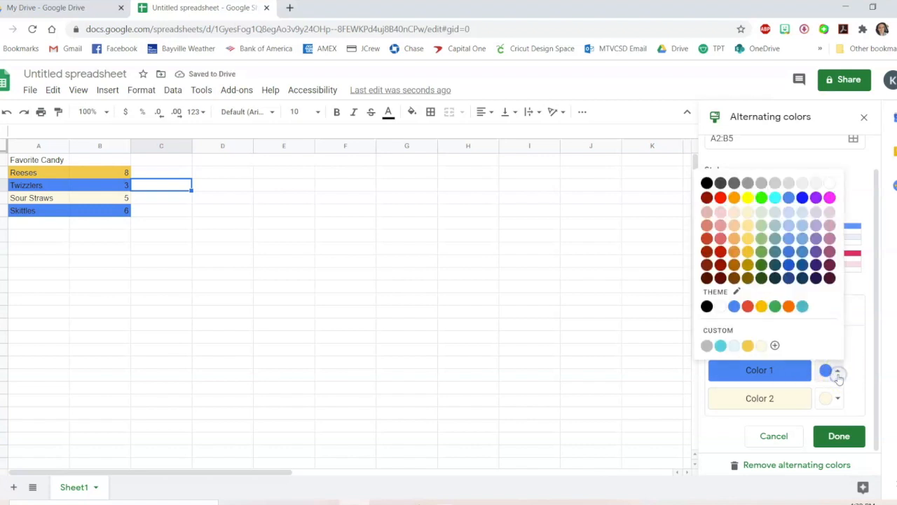
pyautogui.click(748, 212)
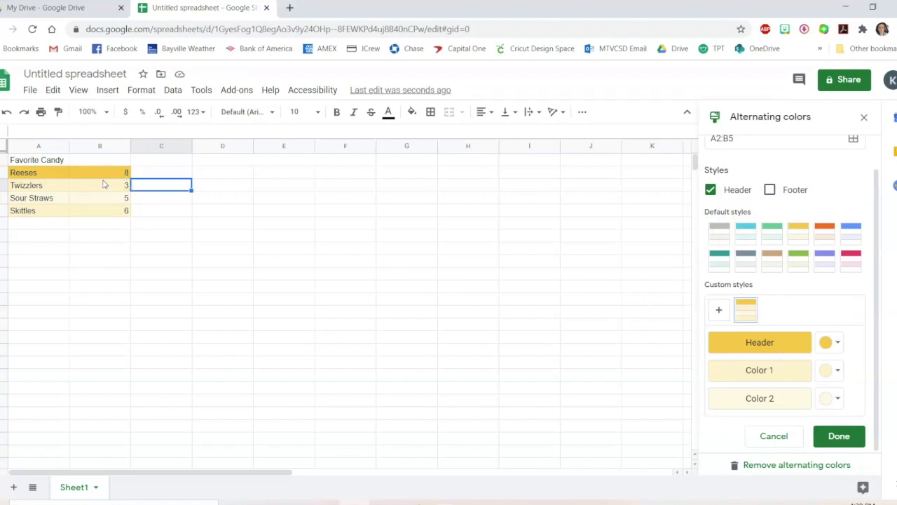
pyautogui.click(775, 436)
# Close the alternating colours panel and undo the alternating colour changes on the table
pyautogui.click(864, 116)
pyautogui.click(257, 289)
pyautogui.hotkey('ctrl', 'z')
pyautogui.hotkey('ctrl', 'z')
pyautogui.hotkey('ctrl', 'z')
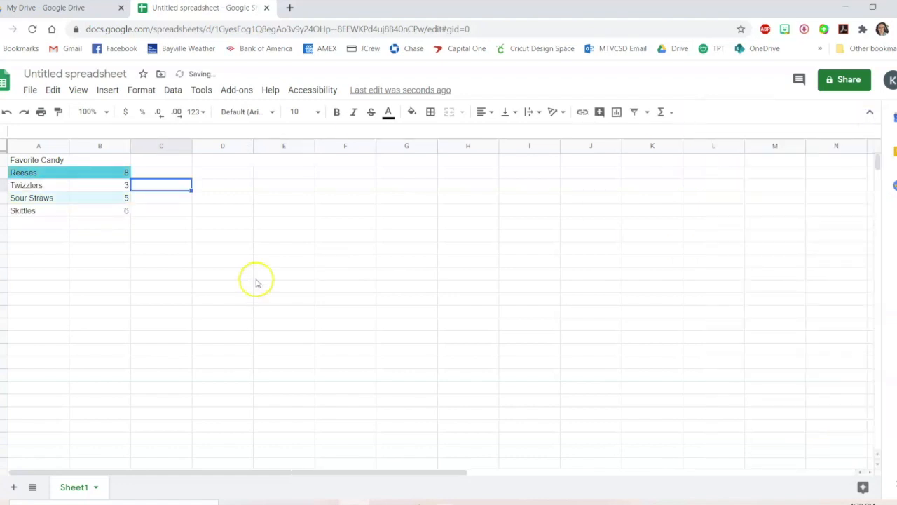
pyautogui.hotkey('ctrl', 'z')
# Add a conditional formatting rule on B2:B5 for values less than 4
pyautogui.click(182, 217)
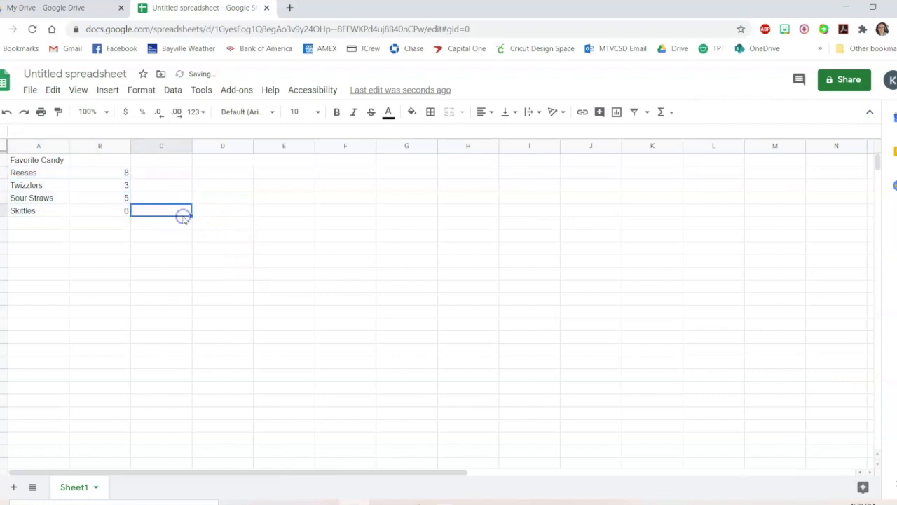
pyautogui.click(185, 214)
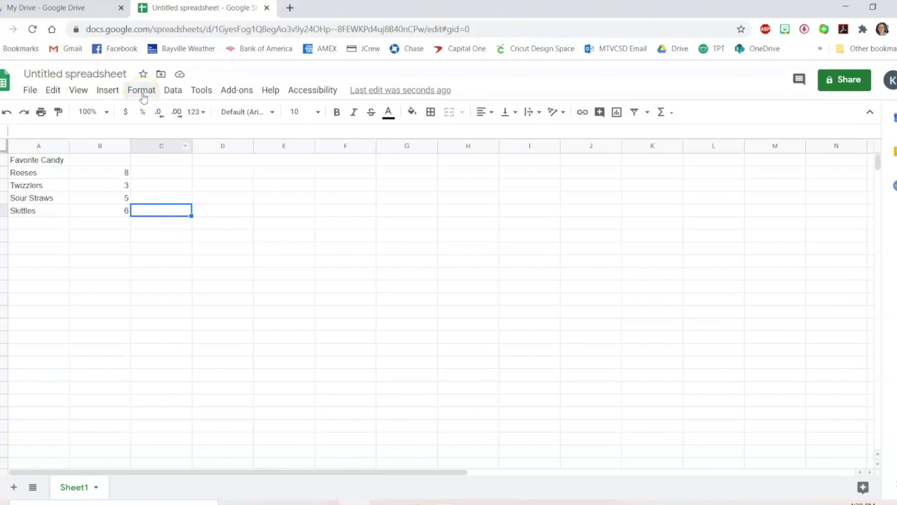
pyautogui.click(142, 94)
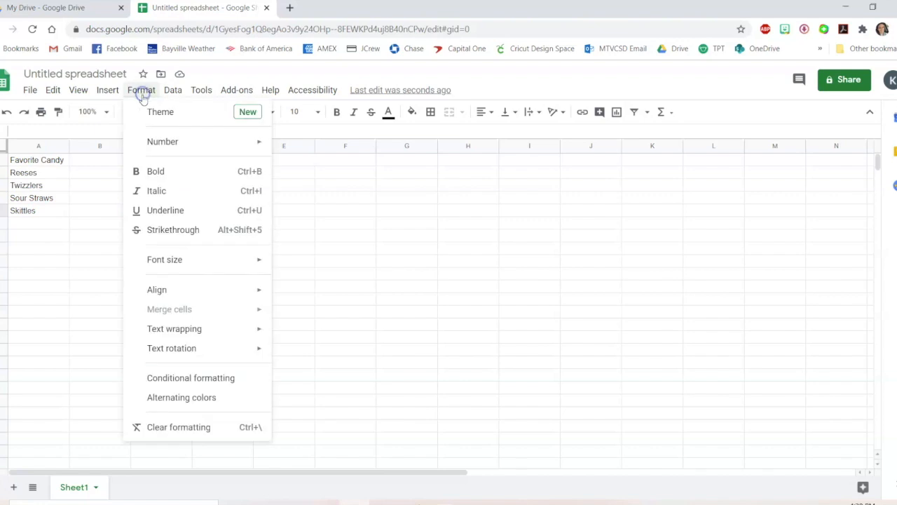
pyautogui.click(216, 378)
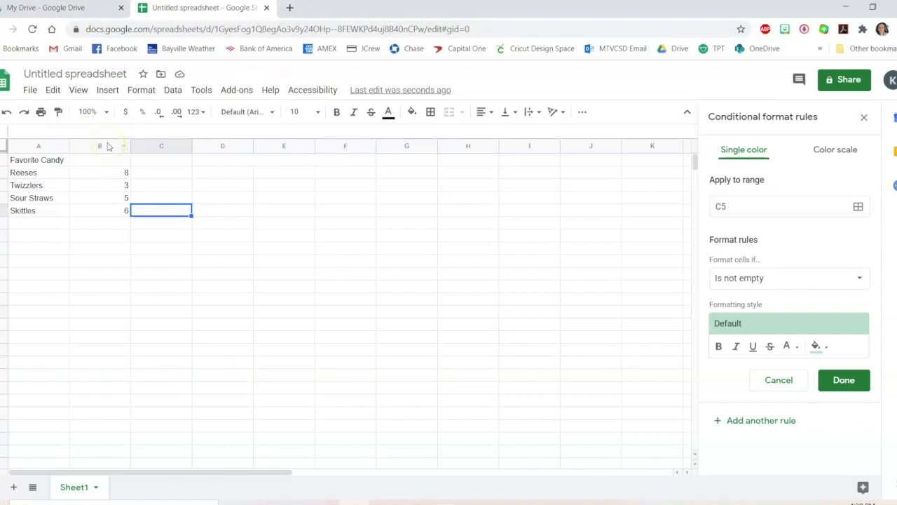
pyautogui.moveTo(105, 210)
pyautogui.mouseDown()
pyautogui.moveTo(110, 171)
pyautogui.moveTo(119, 209)
pyautogui.mouseUp()
pyautogui.click(112, 172)
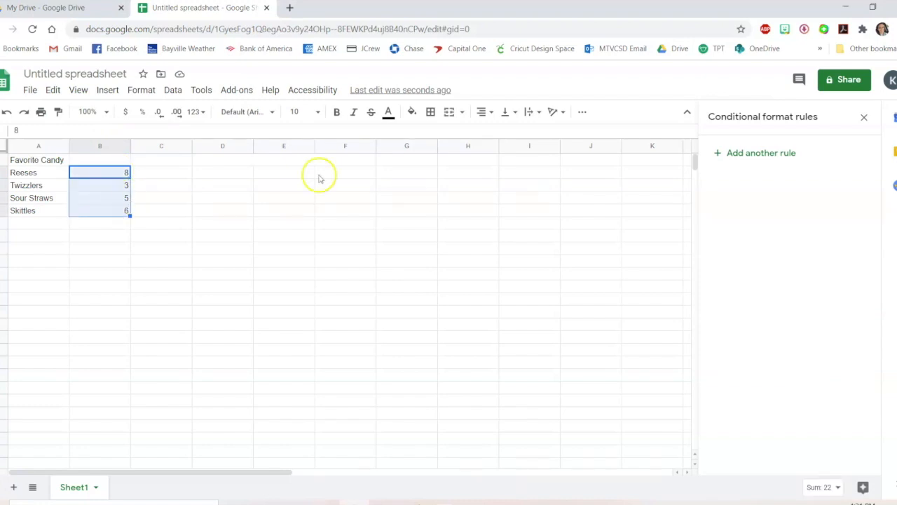
pyautogui.click(767, 154)
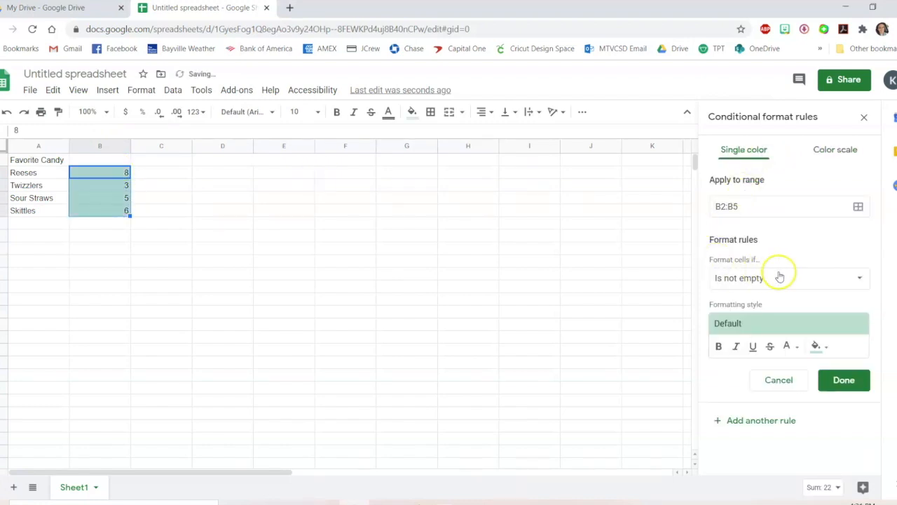
pyautogui.click(749, 278)
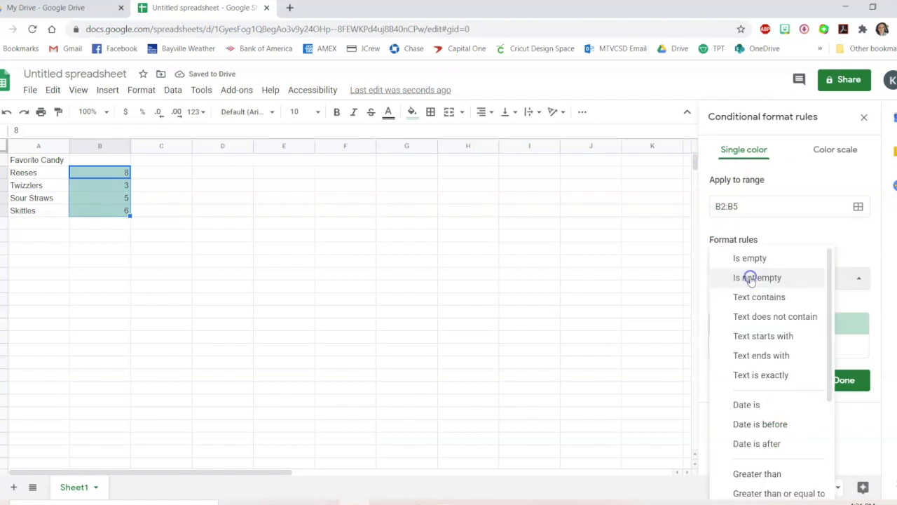
pyautogui.scroll(-3, 766, 318)
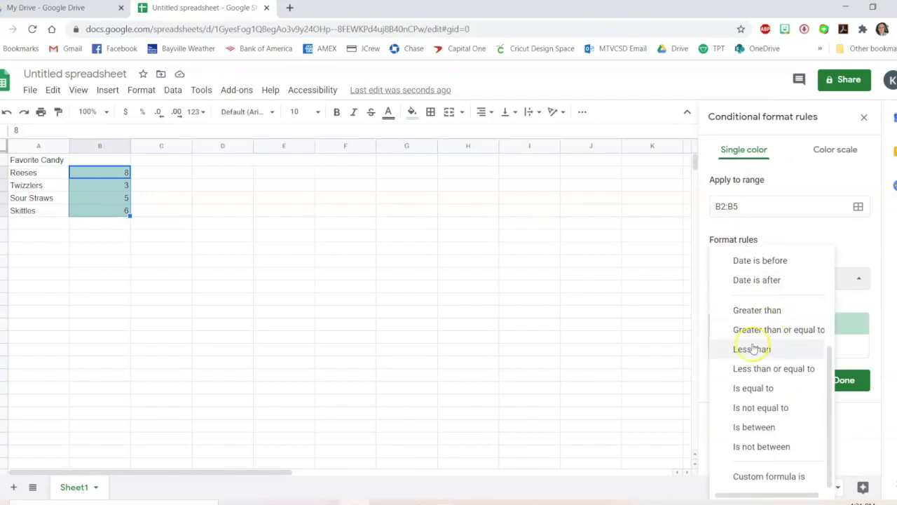
pyautogui.click(762, 349)
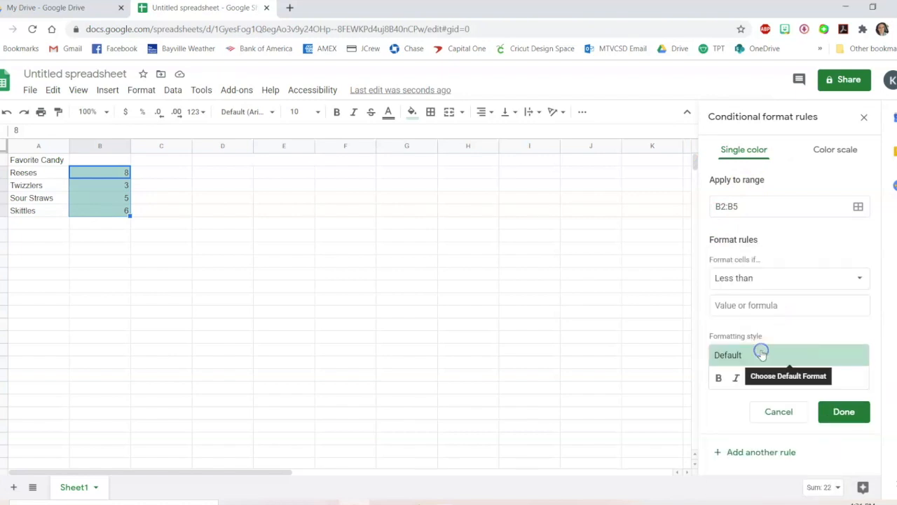
pyautogui.click(747, 307)
pyautogui.write('4')
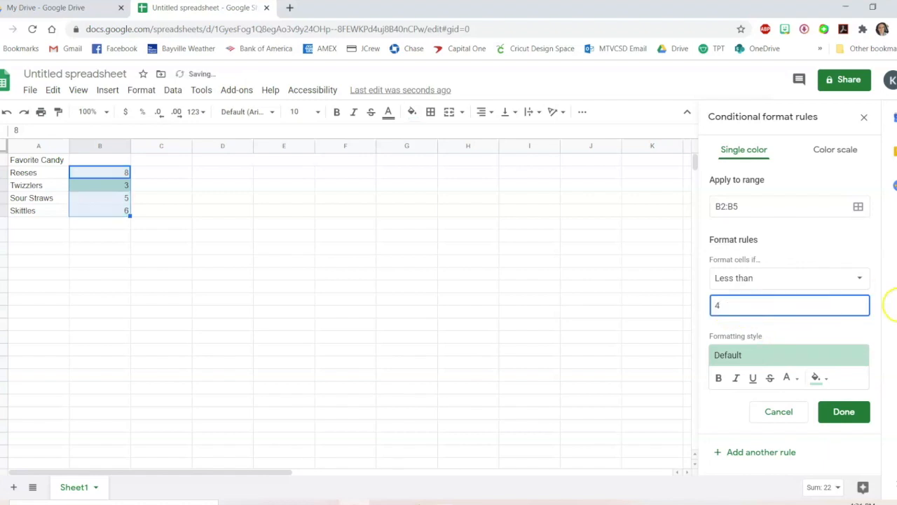
# Give the rule a red fill and save it
pyautogui.click(818, 379)
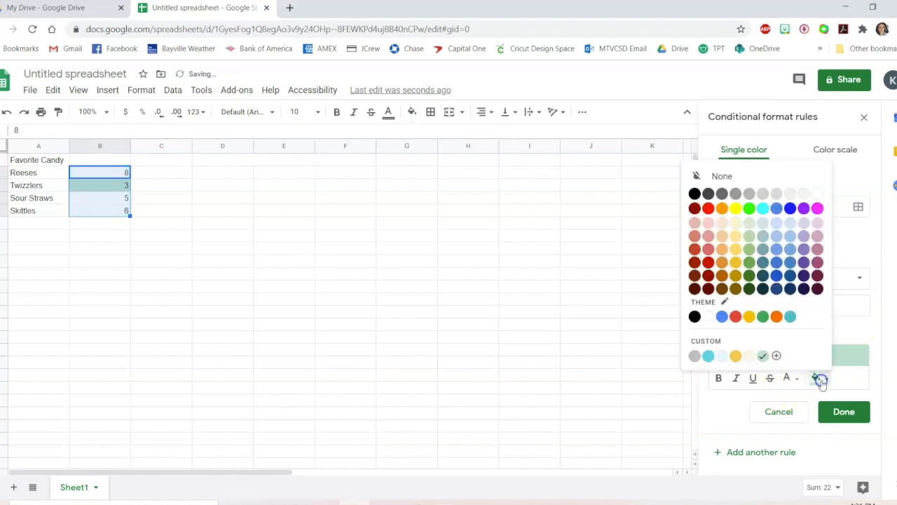
pyautogui.click(707, 209)
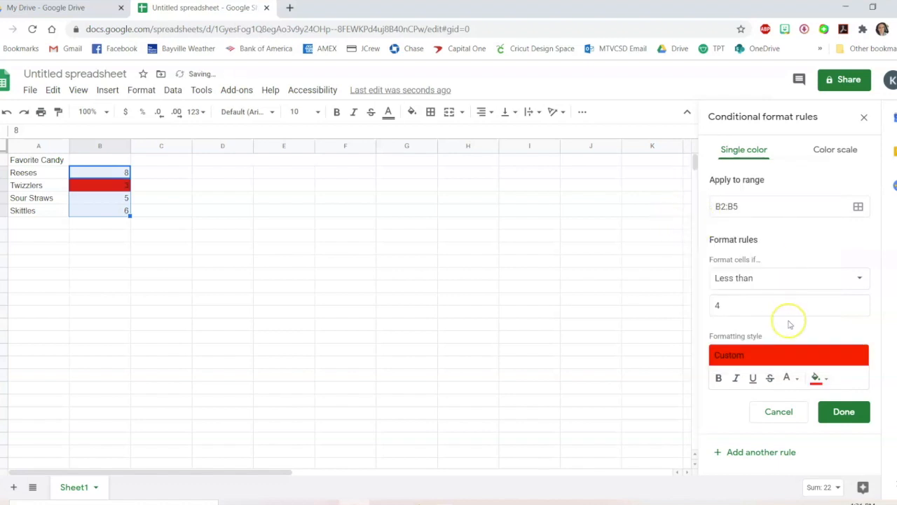
pyautogui.click(844, 411)
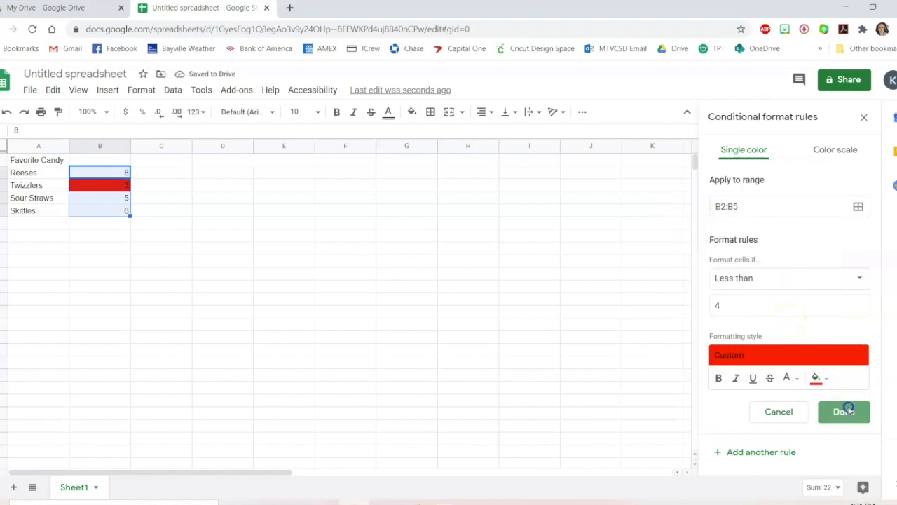
# Change the Skittles count to 1
pyautogui.click(154, 222)
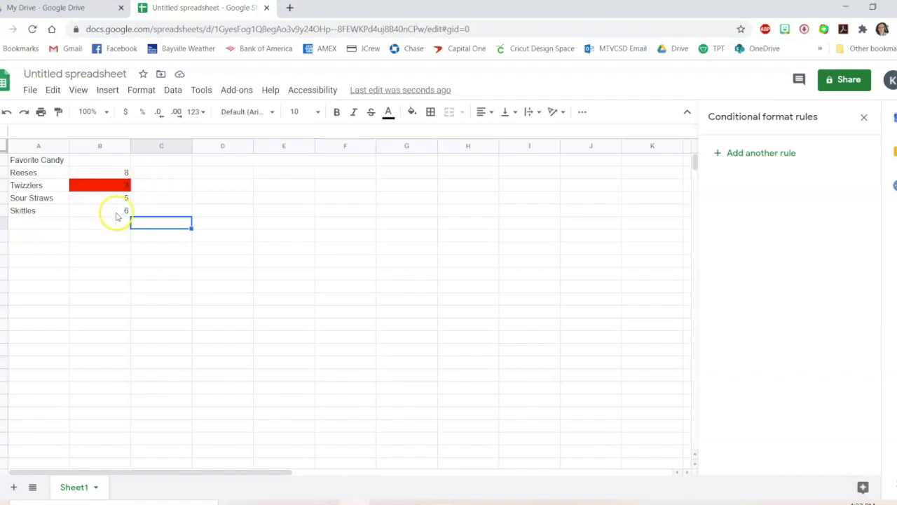
pyautogui.click(114, 212)
pyautogui.write('1')
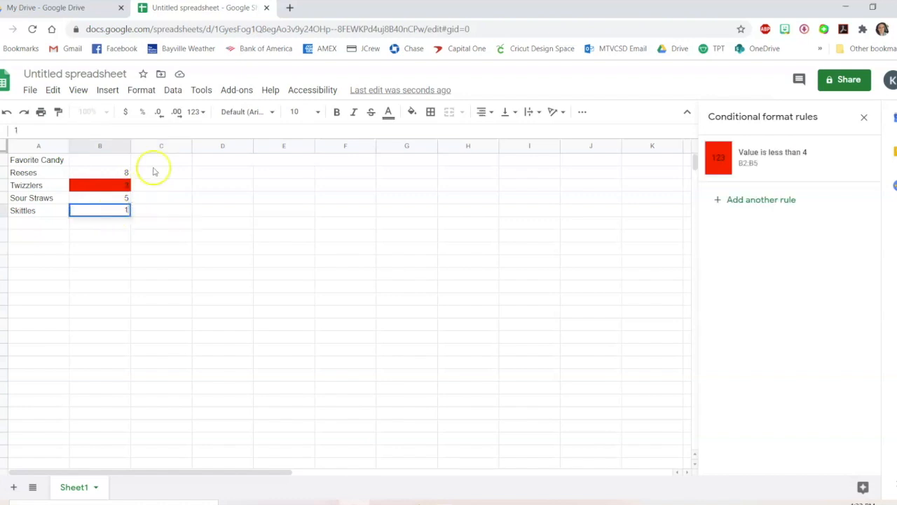
pyautogui.press('Return')
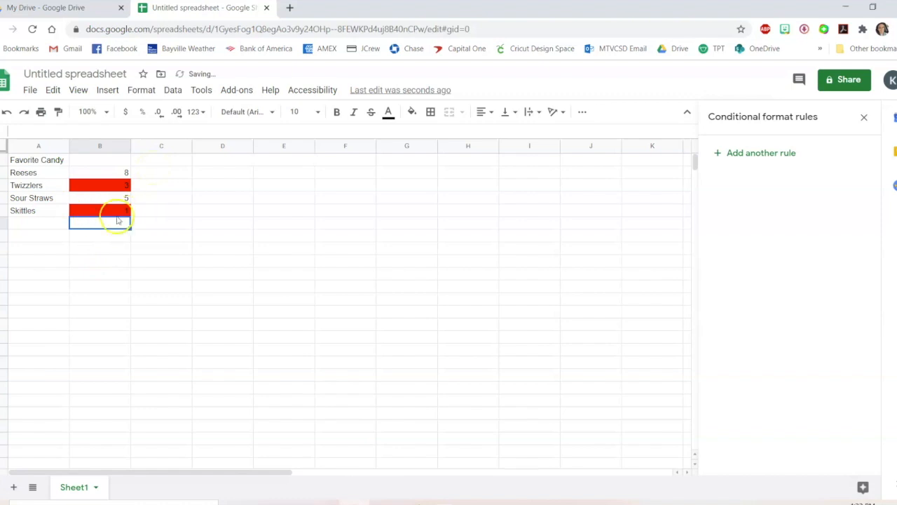
# Add a conditional formatting rule on column B that fills empty cells with yellow
pyautogui.click(109, 146)
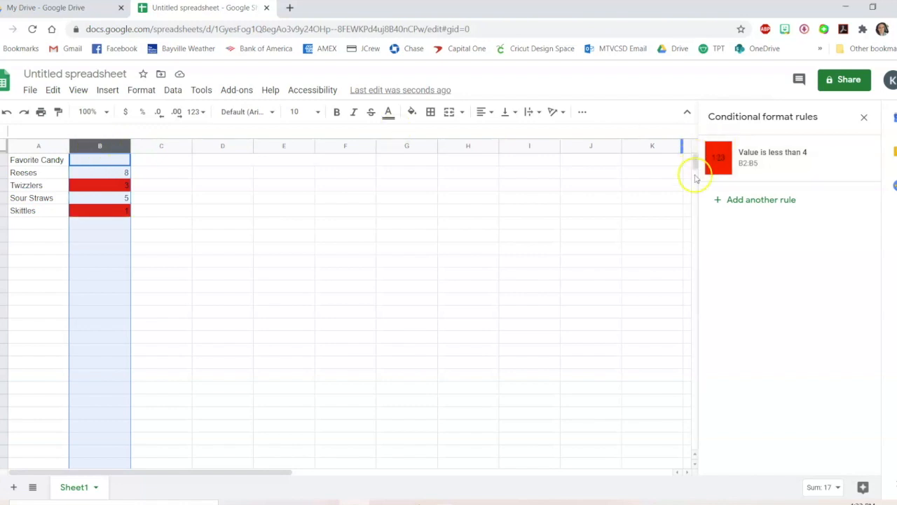
pyautogui.click(751, 199)
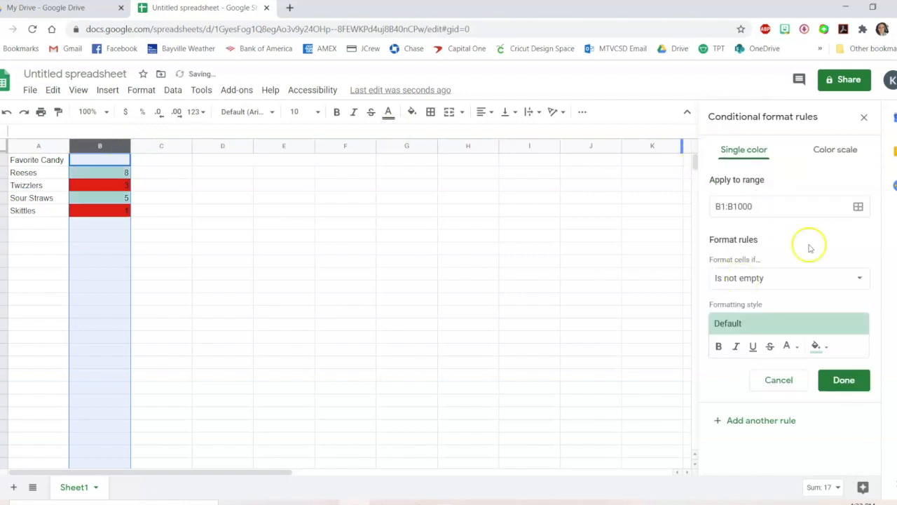
pyautogui.click(780, 278)
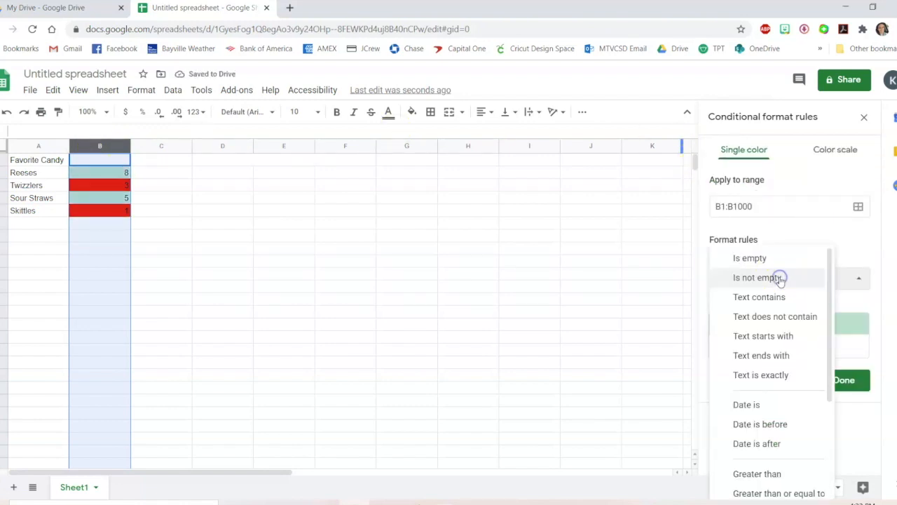
pyautogui.click(777, 260)
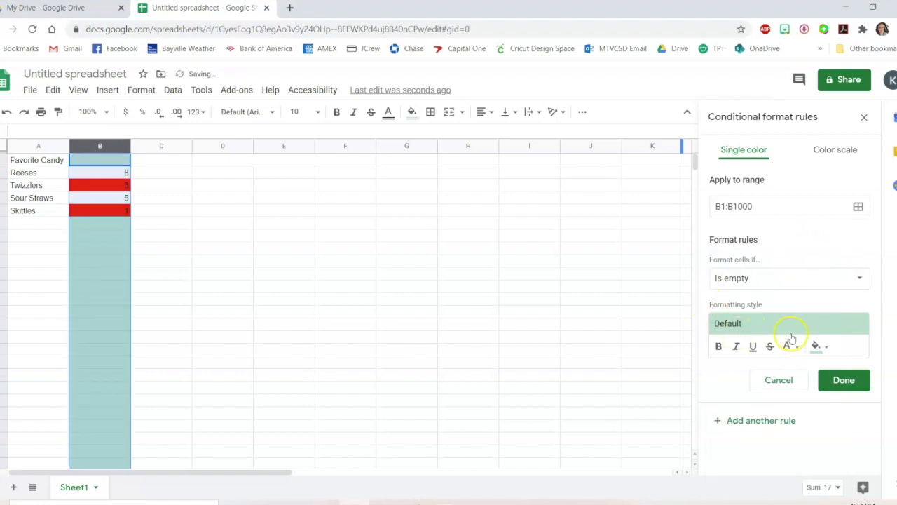
pyautogui.click(818, 346)
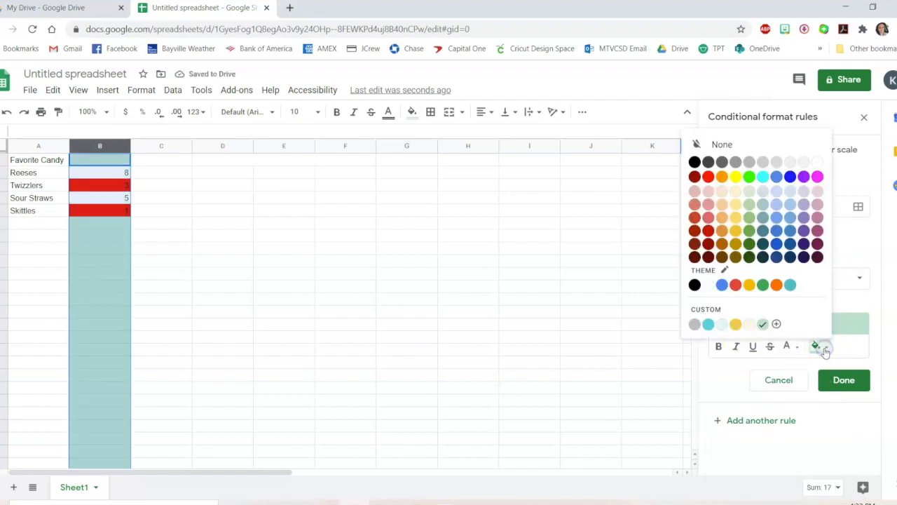
pyautogui.click(751, 286)
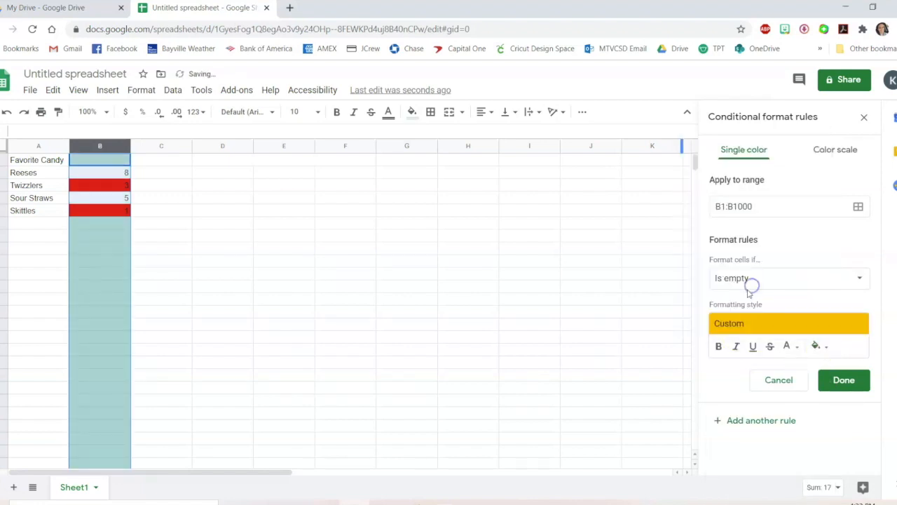
pyautogui.click(847, 379)
pyautogui.click(340, 285)
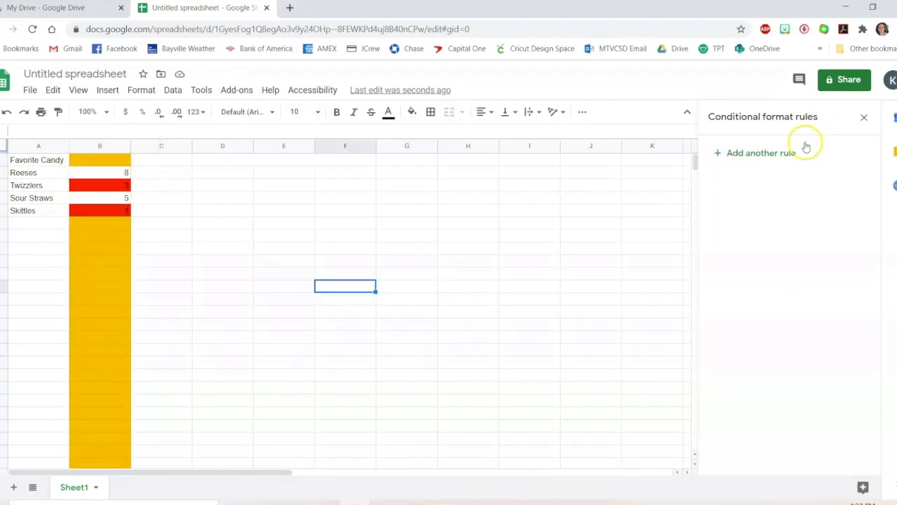
pyautogui.click(785, 153)
pyautogui.click(797, 277)
pyautogui.scroll(-4, 797, 284)
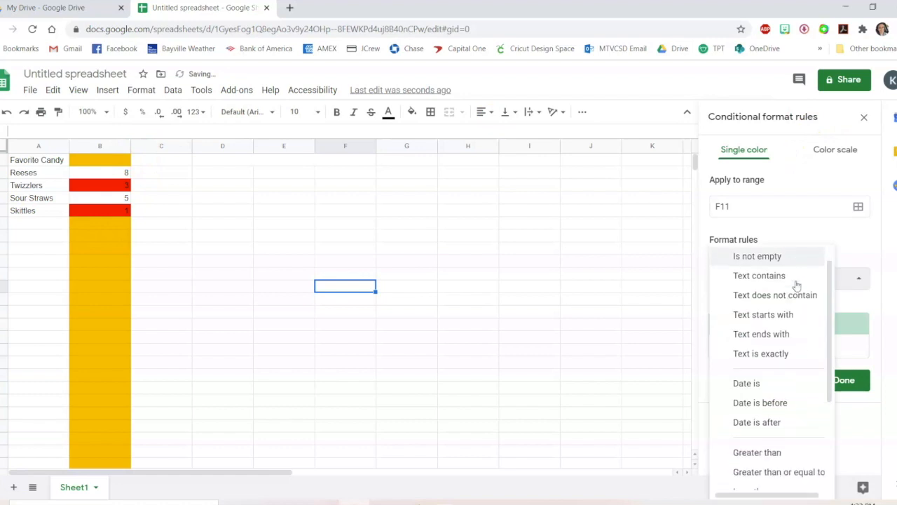
pyautogui.scroll(-1, 795, 286)
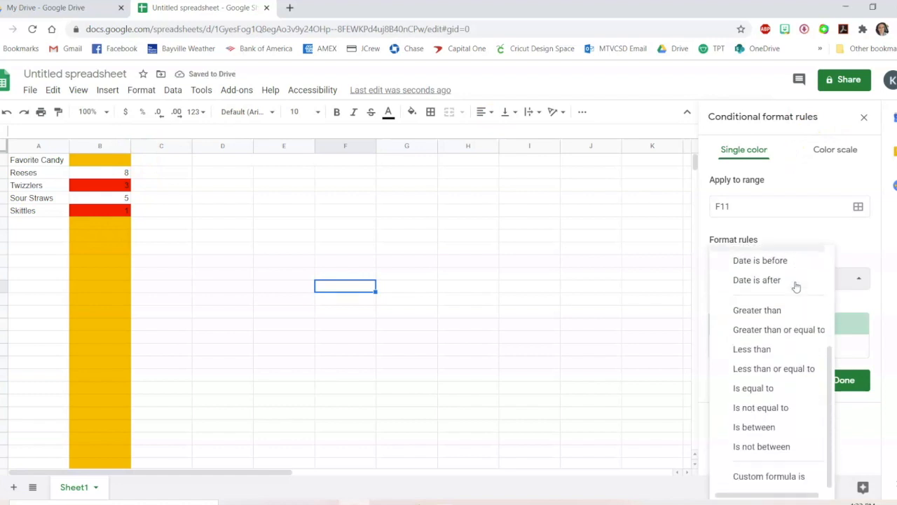
pyautogui.click(861, 250)
pyautogui.click(864, 117)
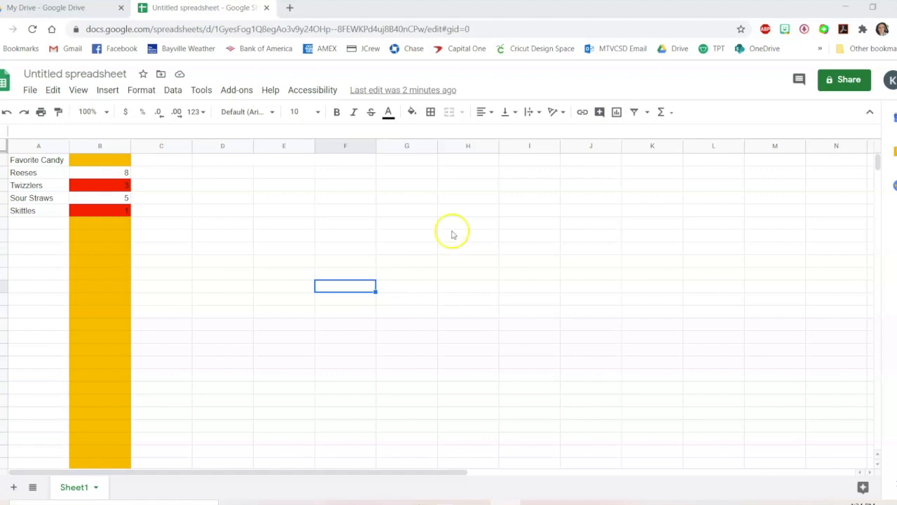
# Close the candy spreadsheet and open the Pixel Art spreadsheet from Drive
pyautogui.click(267, 8)
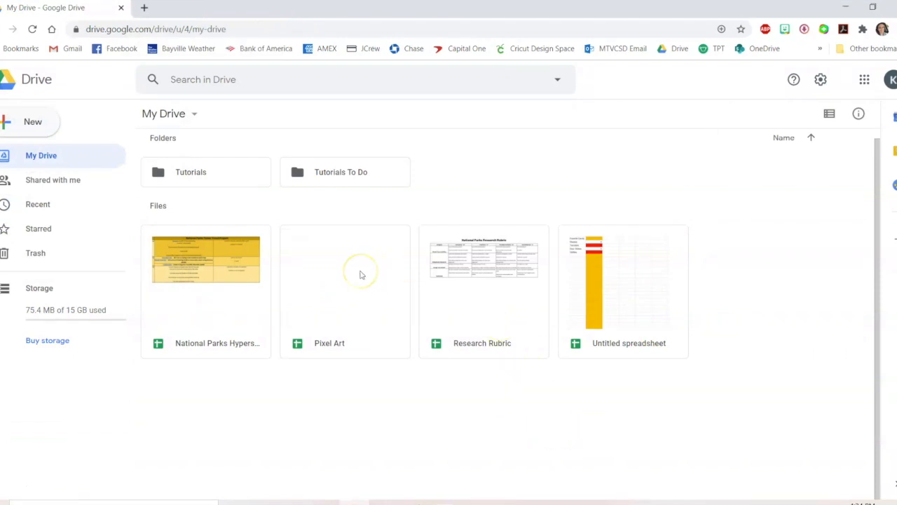
pyautogui.doubleClick(360, 274)
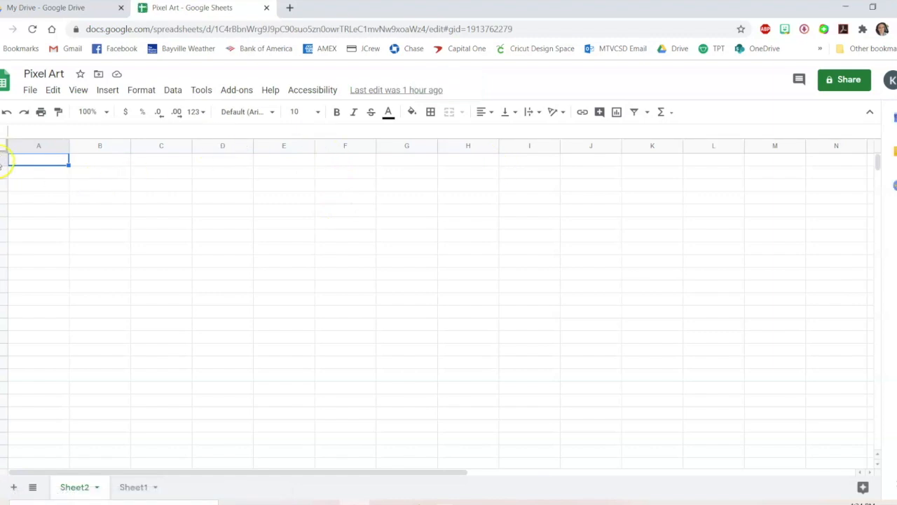
# Resize row 1 to fit its data
pyautogui.rightClick(5, 160)
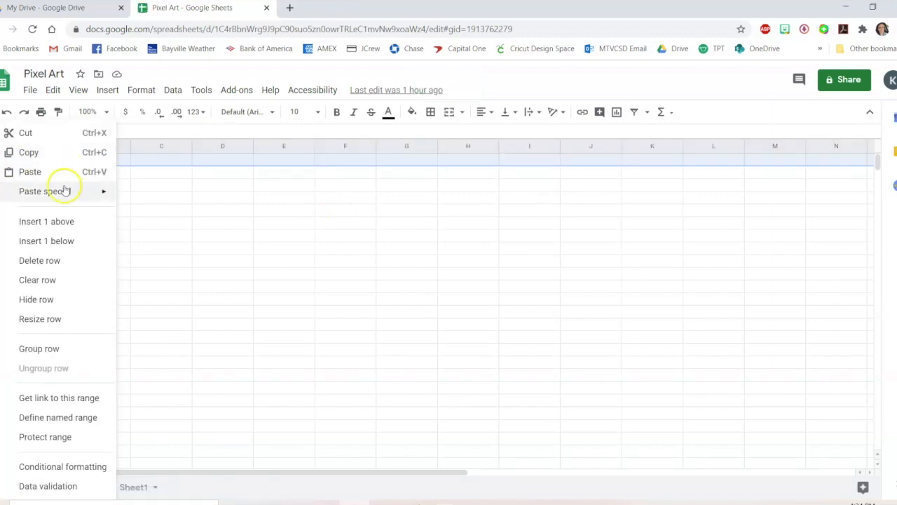
pyautogui.click(63, 326)
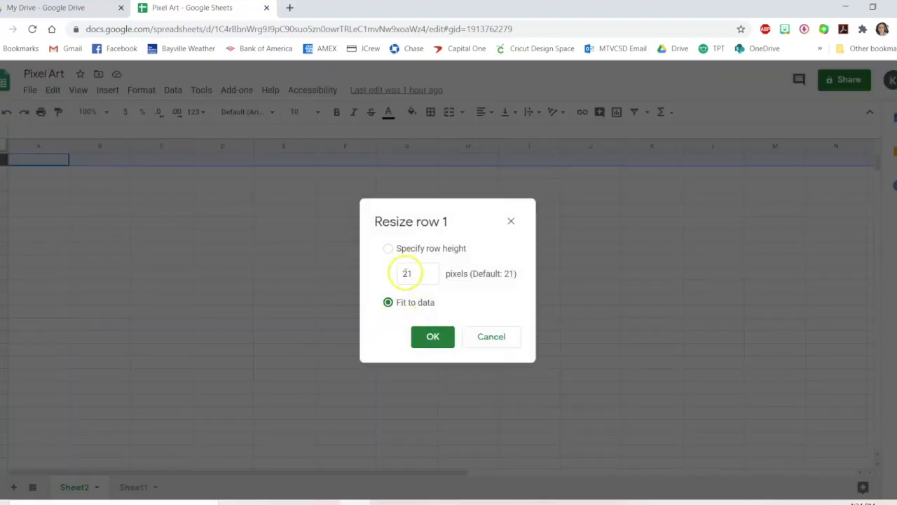
pyautogui.click(435, 337)
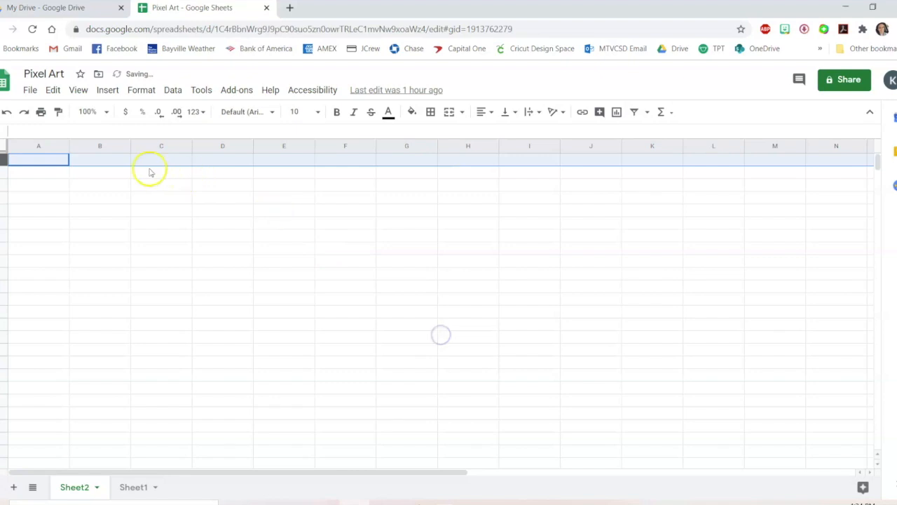
pyautogui.click(94, 175)
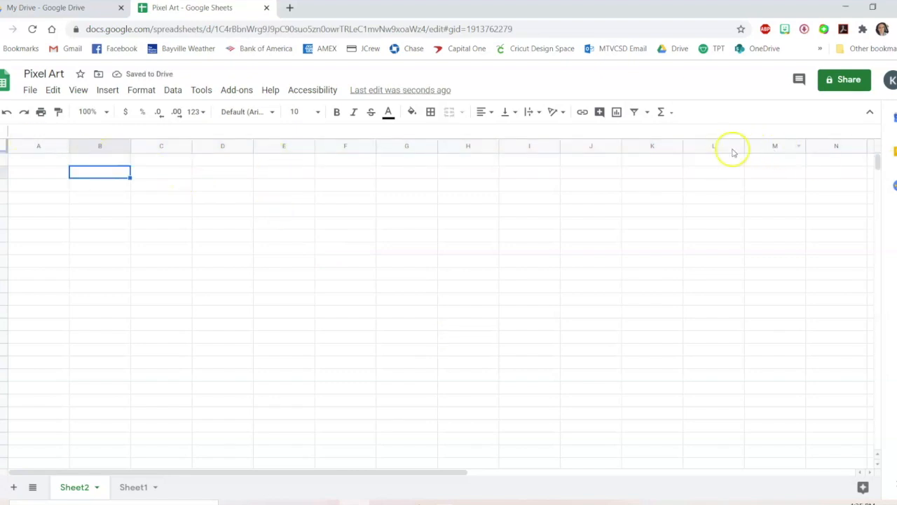
# Resize columns A through Z to 21 pixels wide to make a square grid
pyautogui.click(40, 147)
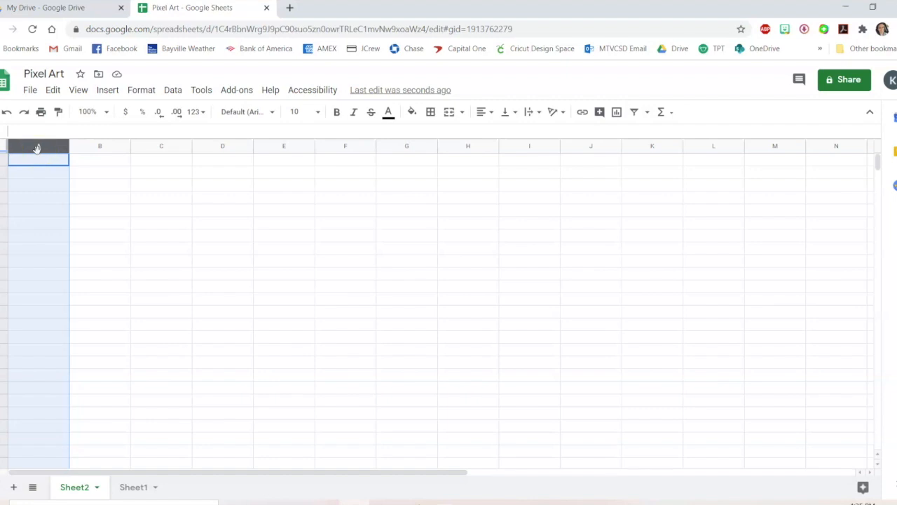
pyautogui.hotkey('shift', 'Right')
pyautogui.hotkey('shift', 'Right')
pyautogui.hotkey('shift', 'Right')
pyautogui.hotkey('shift', 'Right')
pyautogui.hotkey('shift', 'Right')
pyautogui.hotkey('shift', 'Right')
pyautogui.hotkey('shift', 'Right')
pyautogui.hotkey('shift', 'Right')
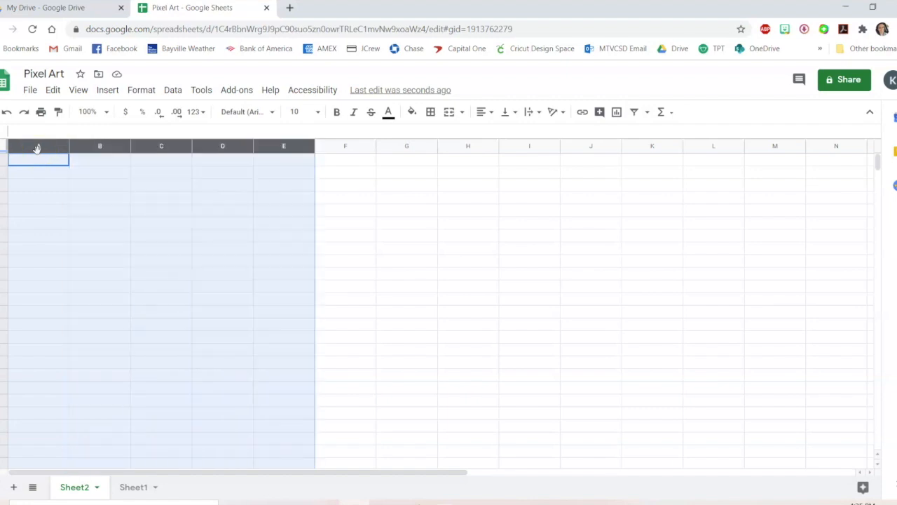
pyautogui.hotkey('shift', 'Right')
pyautogui.hotkey('shift', 'Right')
pyautogui.hotkey('shift', 'Right')
pyautogui.hotkey('shift', 'Right')
pyautogui.hotkey('shift', 'Right')
pyautogui.hotkey('shift', 'Right')
pyautogui.hotkey('shift', 'Right')
pyautogui.hotkey('shift', 'Right')
pyautogui.hotkey('shift', 'Right')
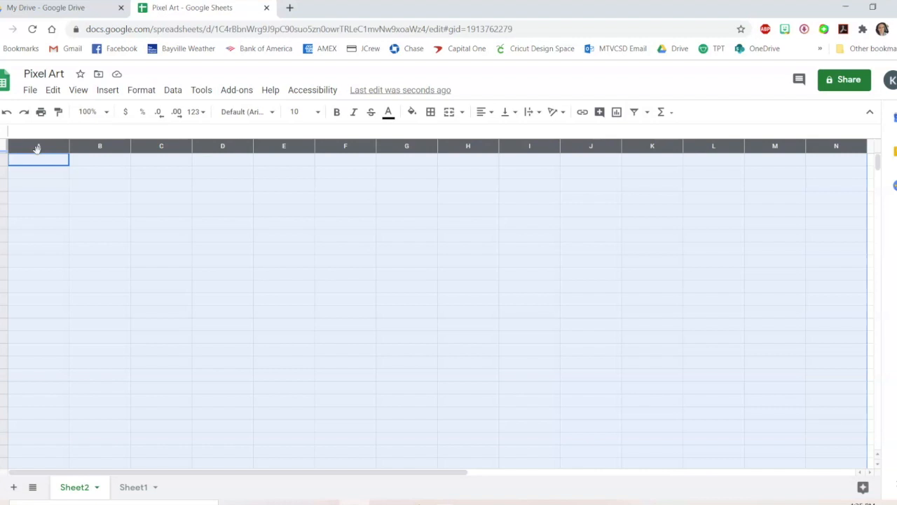
pyautogui.hotkey('shift', 'Right')
pyautogui.hotkey('shift', 'Right')
pyautogui.hotkey('shift', 'Right')
pyautogui.hotkey('shift', 'Right')
pyautogui.hotkey('shift', 'Right')
pyautogui.hotkey('shift', 'Right')
pyautogui.hotkey('shift', 'Right')
pyautogui.hotkey('shift', 'Right')
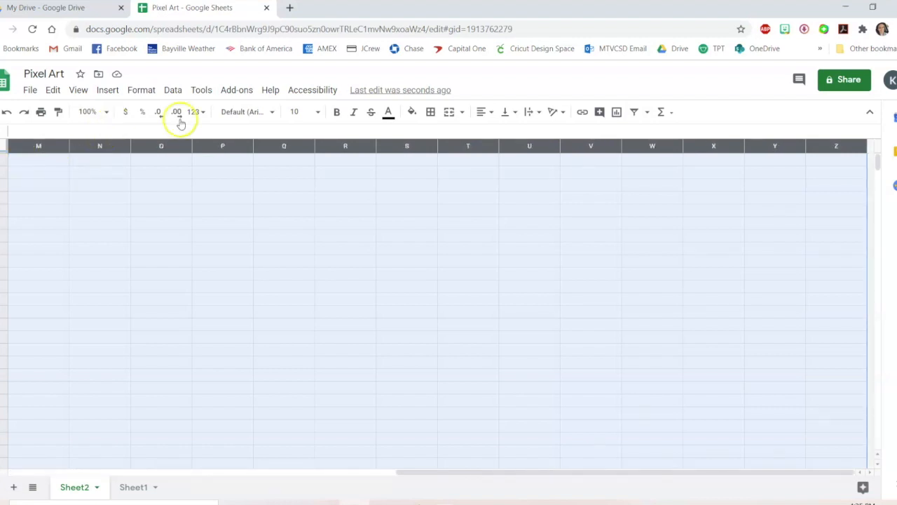
pyautogui.rightClick(278, 146)
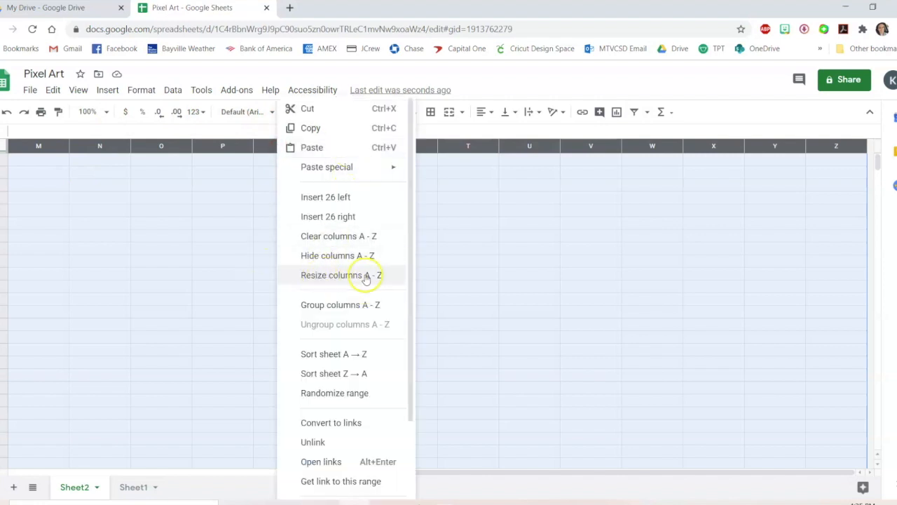
pyautogui.click(344, 276)
pyautogui.write('21')
pyautogui.click(461, 337)
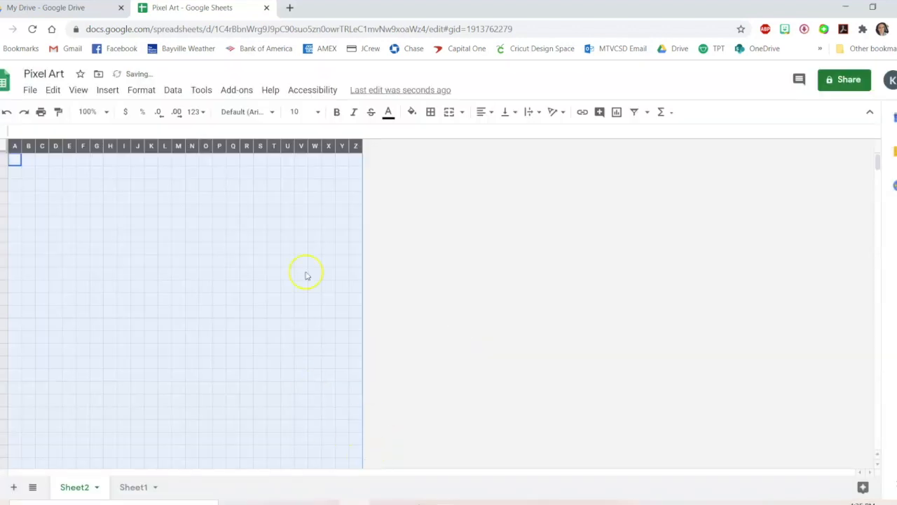
# Switch to Sheet1 and fill cell A1 with black
pyautogui.click(235, 300)
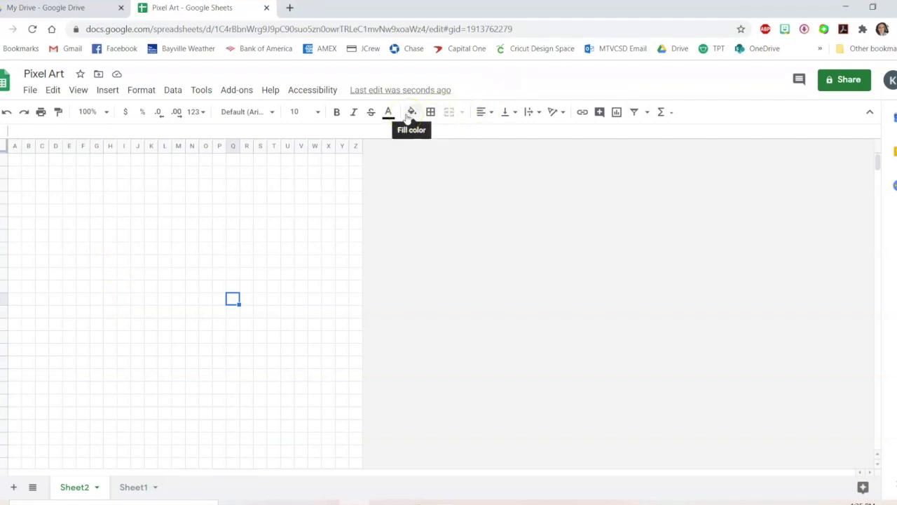
pyautogui.click(134, 486)
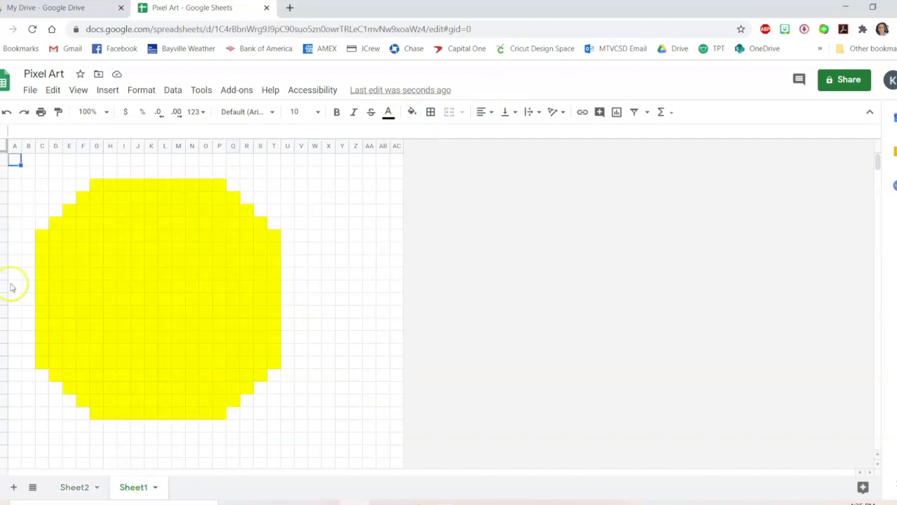
pyautogui.click(412, 111)
pyautogui.click(417, 154)
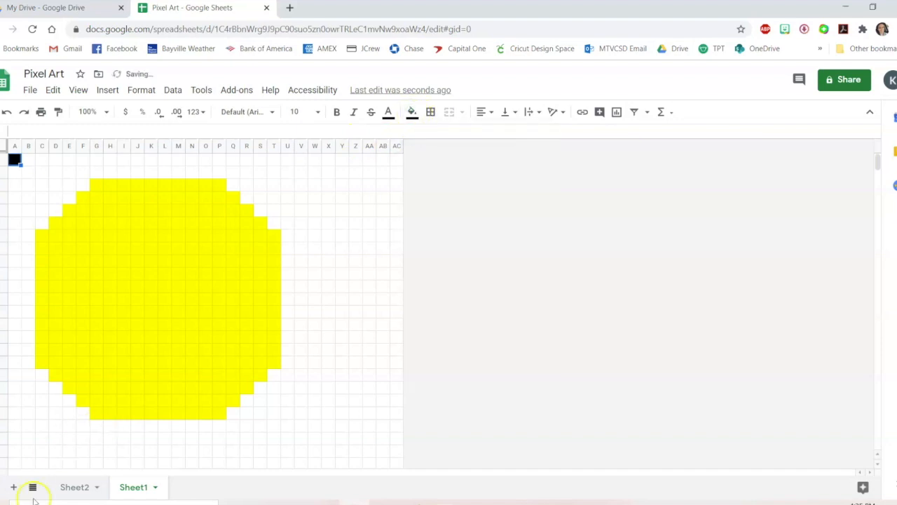
# Fill a cell black and paste it into the cells forming the smiley face's two vertical eyes
pyautogui.click(111, 249)
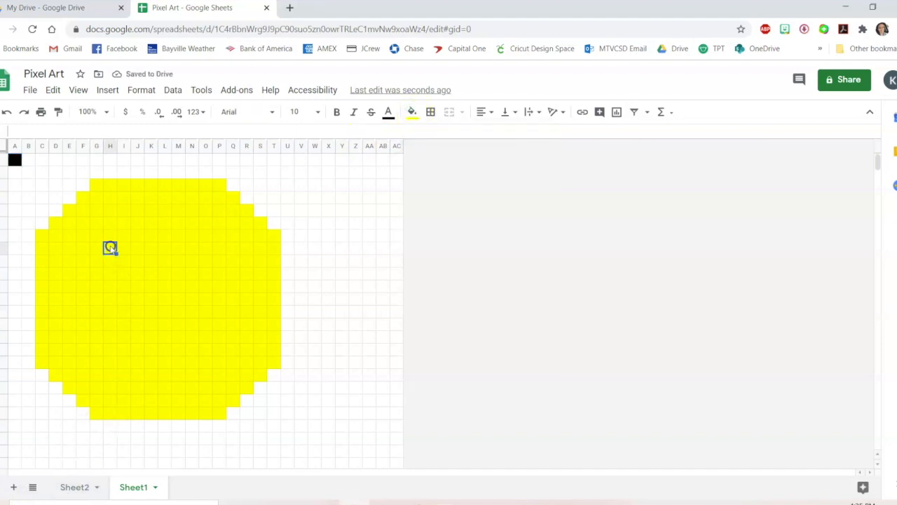
pyautogui.click(413, 112)
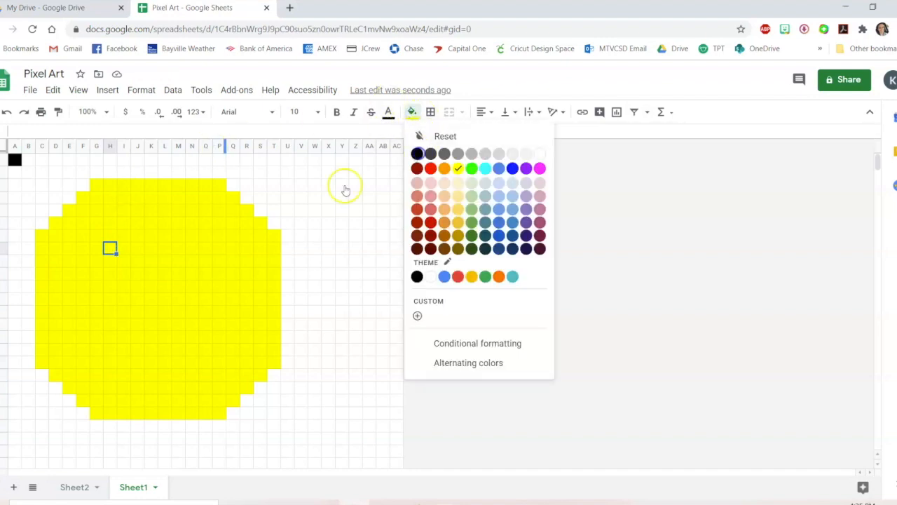
pyautogui.click(417, 154)
pyautogui.hotkey('ctrl', 'c')
pyautogui.click(110, 260)
pyautogui.hotkey('ctrl', 'v')
pyautogui.click(110, 274)
pyautogui.hotkey('ctrl', 'v')
pyautogui.click(192, 246)
pyautogui.hotkey('ctrl', 'v')
pyautogui.click(192, 260)
pyautogui.click(110, 261)
pyautogui.hotkey('ctrl', 'c')
pyautogui.click(111, 273)
pyautogui.hotkey('ctrl', 'v')
pyautogui.click(191, 249)
pyautogui.hotkey('ctrl', 'v')
pyautogui.click(192, 260)
pyautogui.hotkey('ctrl', 'v')
pyautogui.click(193, 273)
pyautogui.hotkey('ctrl', 'v')
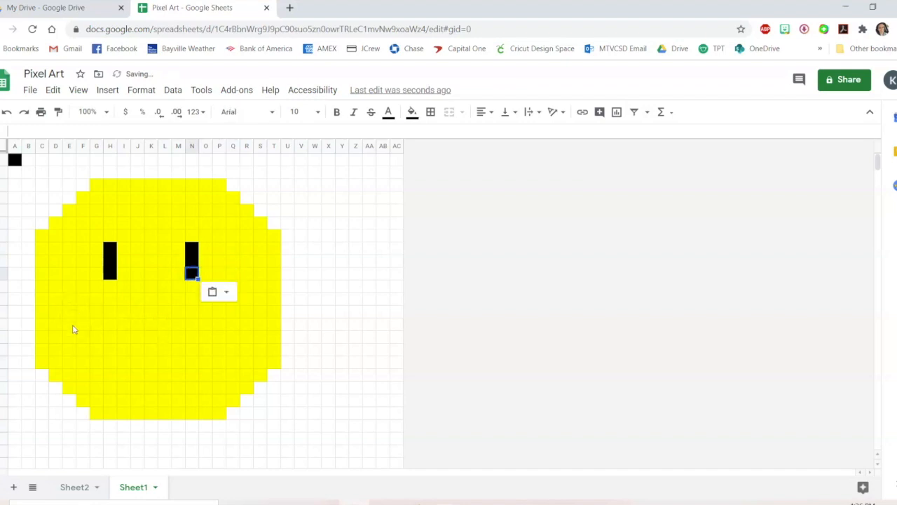
# Paste the black cell along the left side and bottom of the smiley face's mouth
pyautogui.click(69, 310)
pyautogui.hotkey('ctrl', 'v')
pyautogui.click(69, 323)
pyautogui.hotkey('ctrl', 'v')
pyautogui.click(69, 337)
pyautogui.hotkey('ctrl', 'v')
pyautogui.click(82, 336)
pyautogui.hotkey('ctrl', 'v')
pyautogui.click(82, 349)
pyautogui.hotkey('ctrl', 'v')
pyautogui.click(83, 361)
pyautogui.hotkey('ctrl', 'v')
pyautogui.click(97, 362)
pyautogui.hotkey('ctrl', 'v')
pyautogui.click(110, 362)
pyautogui.hotkey('ctrl', 'v')
pyautogui.click(123, 362)
pyautogui.hotkey('ctrl', 'v')
pyautogui.click(137, 362)
pyautogui.hotkey('ctrl', 'v')
pyautogui.click(151, 362)
pyautogui.hotkey('ctrl', 'v')
pyautogui.click(165, 361)
pyautogui.hotkey('ctrl', 'v')
pyautogui.click(178, 361)
# Paste the black cell up the right side of the mouth to complete the smile
pyautogui.hotkey('ctrl', 'v')
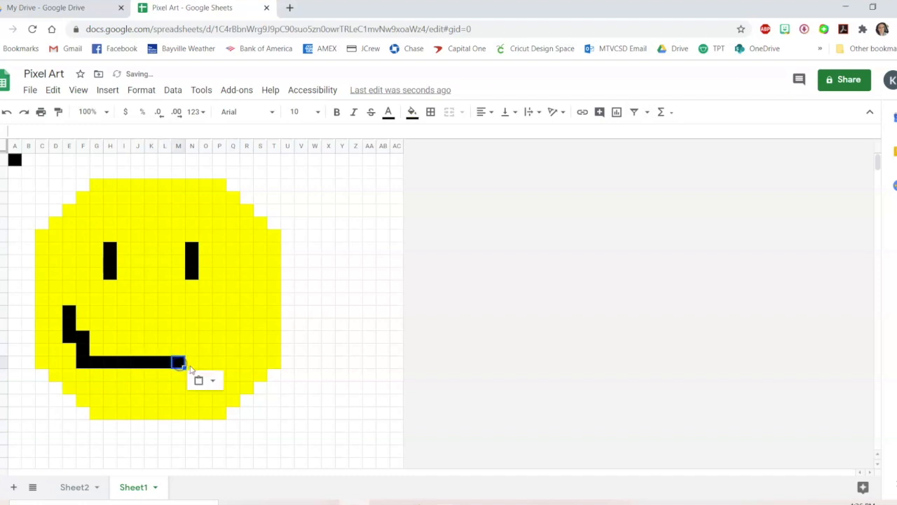
pyautogui.click(191, 363)
pyautogui.hotkey('ctrl', 'v')
pyautogui.click(206, 361)
pyautogui.hotkey('ctrl', 'v')
pyautogui.click(205, 348)
pyautogui.hotkey('ctrl', 'v')
pyautogui.click(205, 338)
pyautogui.hotkey('ctrl', 'v')
pyautogui.click(220, 324)
pyautogui.hotkey('ctrl', 'v')
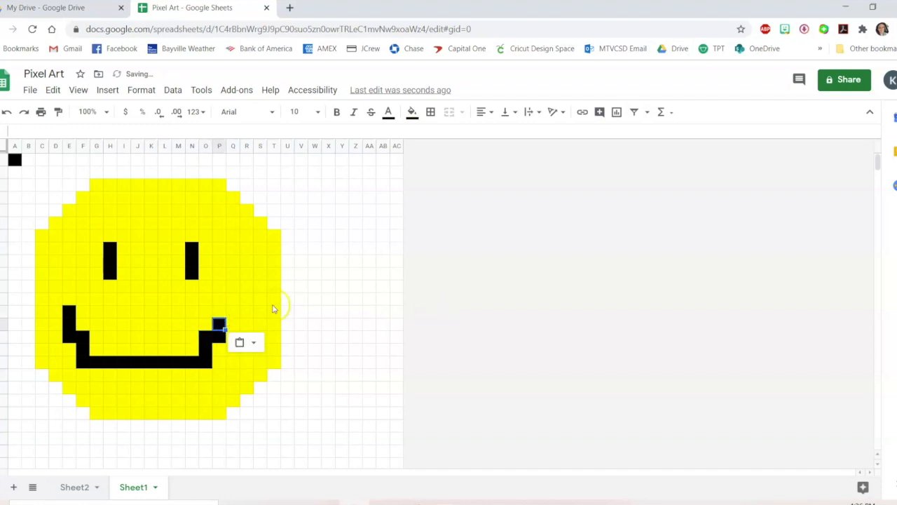
pyautogui.click(218, 312)
pyautogui.hotkey('ctrl', 'v')
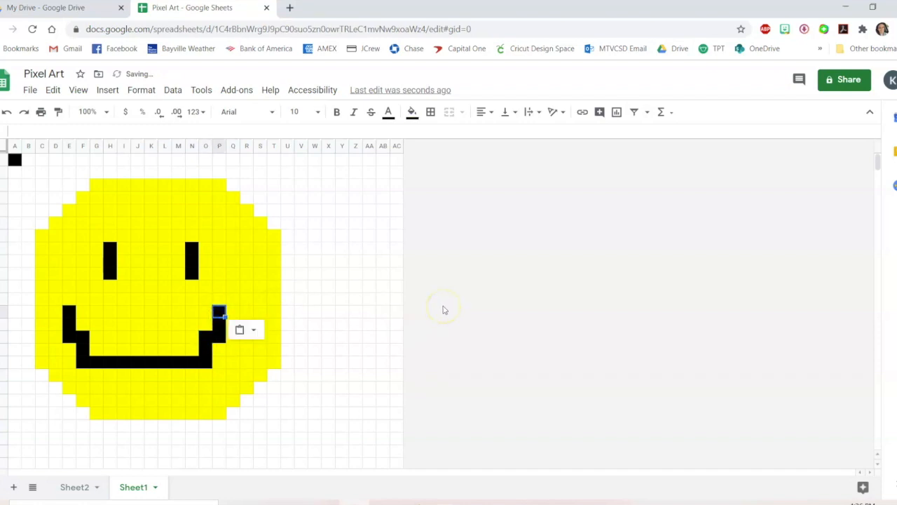
# Close the Pixel Art tab and reopen the Pixel Art spreadsheet from Drive
pyautogui.click(345, 362)
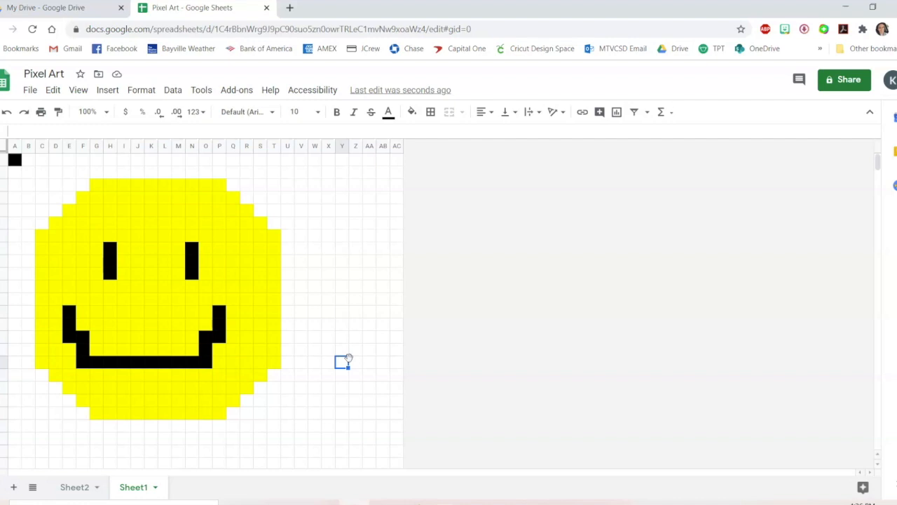
pyautogui.click(74, 485)
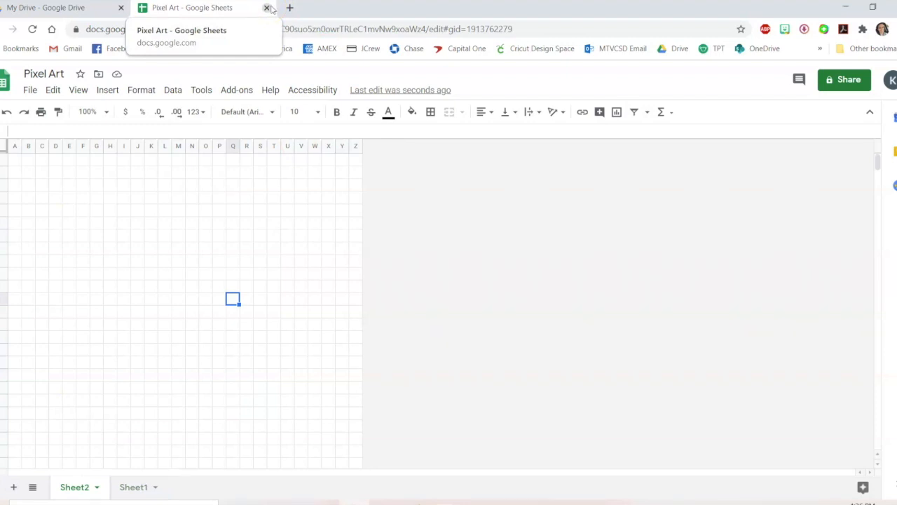
pyautogui.click(267, 8)
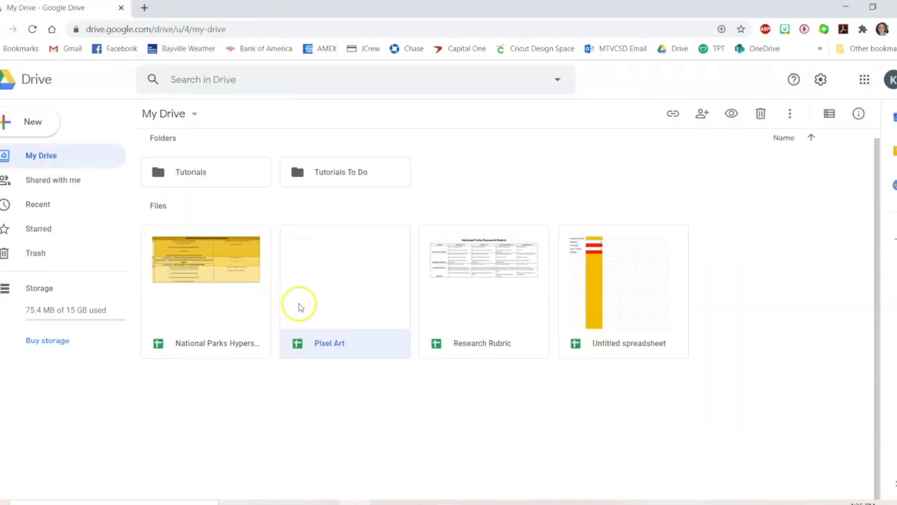
pyautogui.doubleClick(509, 309)
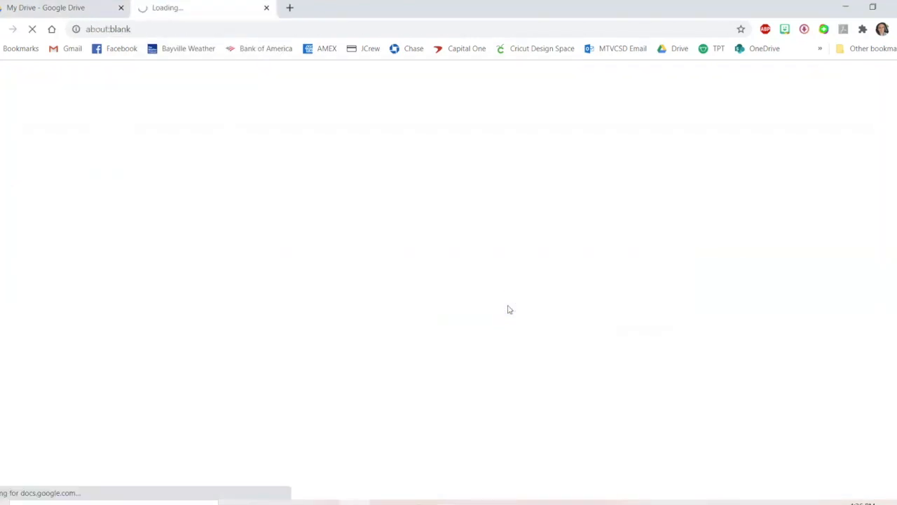
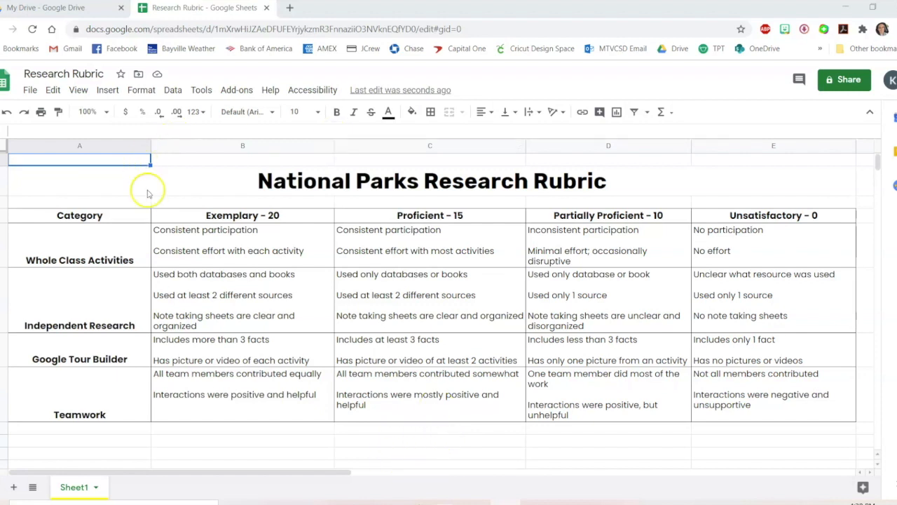
# Apply all borders to the whole rubric table from the Category header through the Teamwork row
pyautogui.click(136, 431)
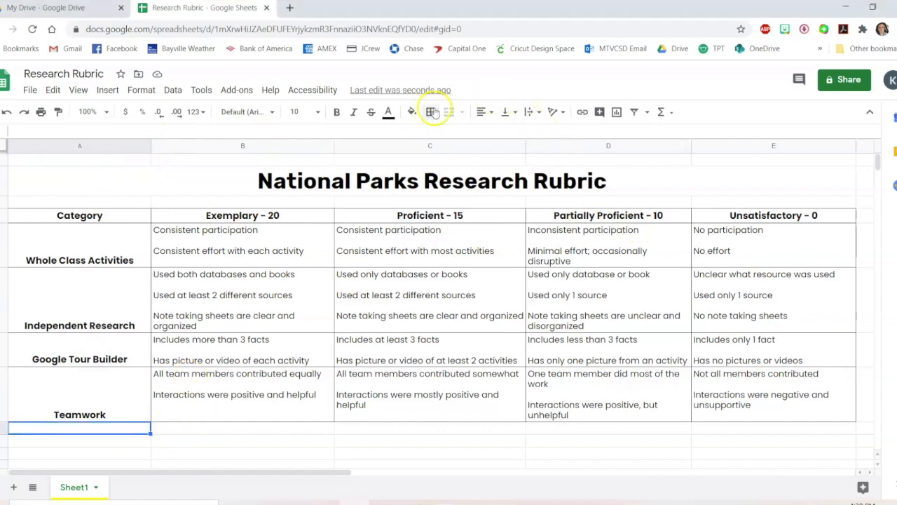
pyautogui.moveTo(130, 217); pyautogui.dragTo(720, 419)
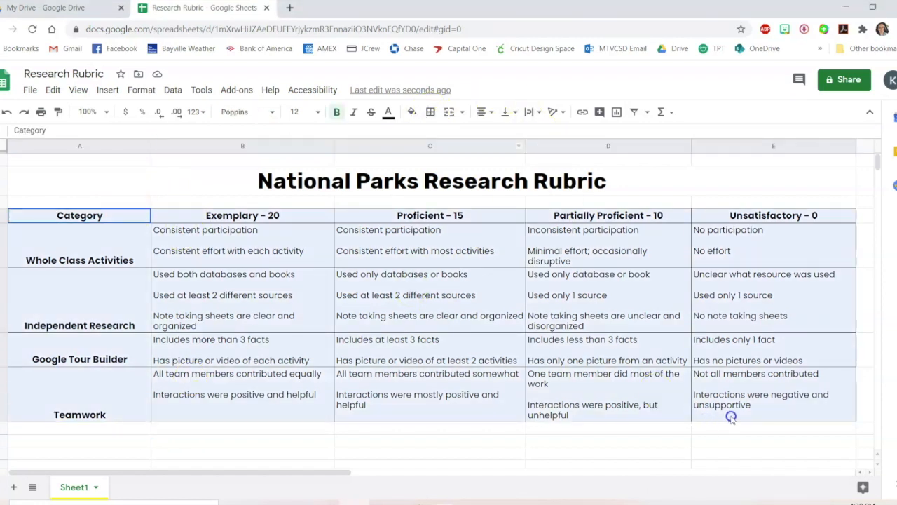
pyautogui.click(431, 111)
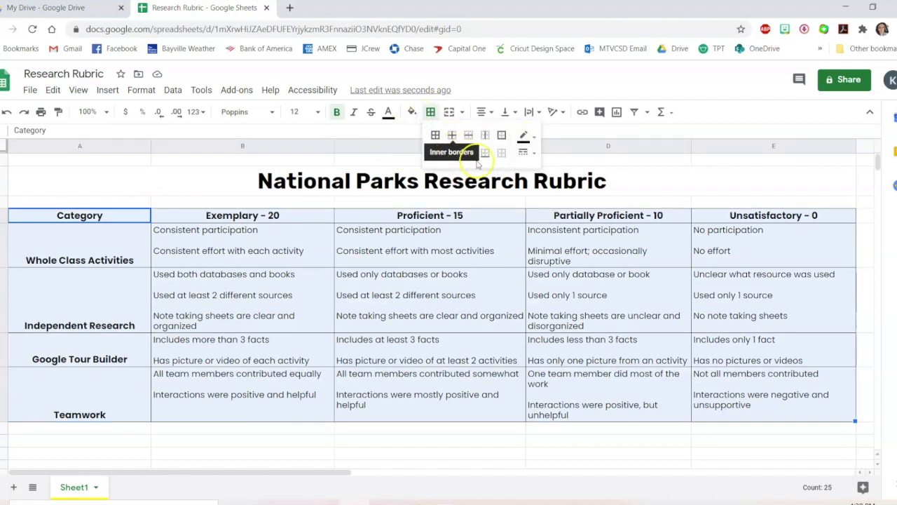
pyautogui.click(434, 137)
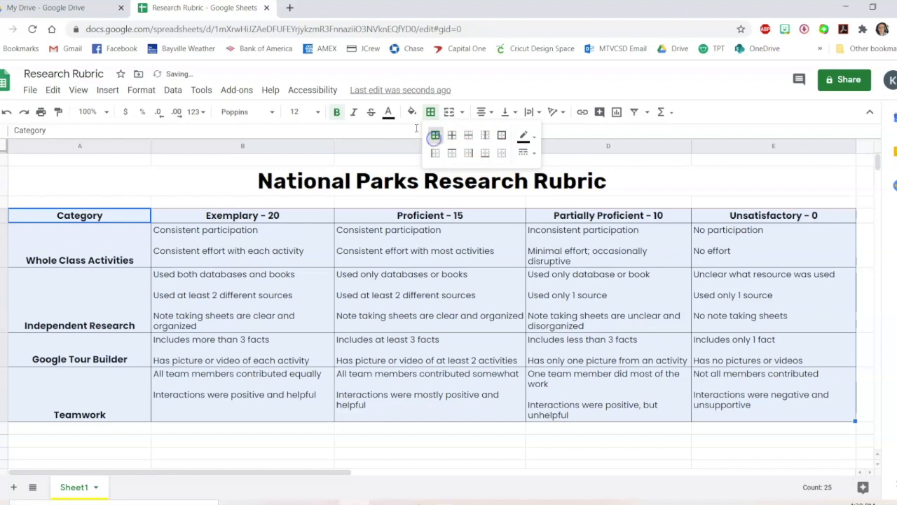
# Colour the Whole Class Activities row's text yellow and undo that change
pyautogui.click(413, 247)
pyautogui.moveTo(140, 254); pyautogui.dragTo(778, 251)
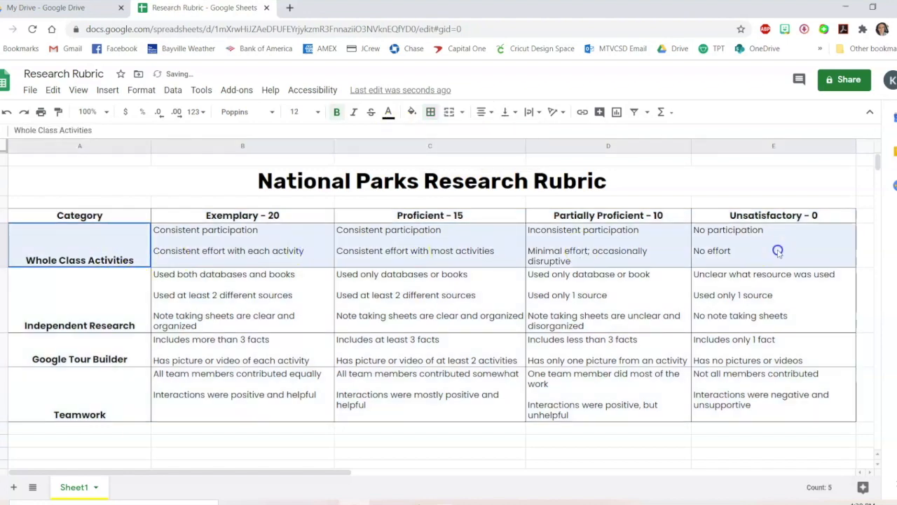
pyautogui.click(388, 113)
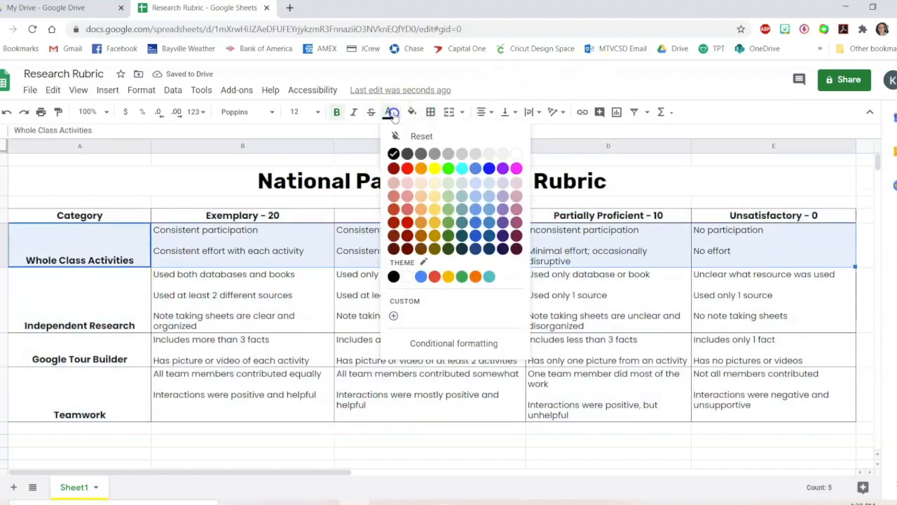
pyautogui.click(435, 168)
pyautogui.moveTo(105, 290); pyautogui.dragTo(432, 290)
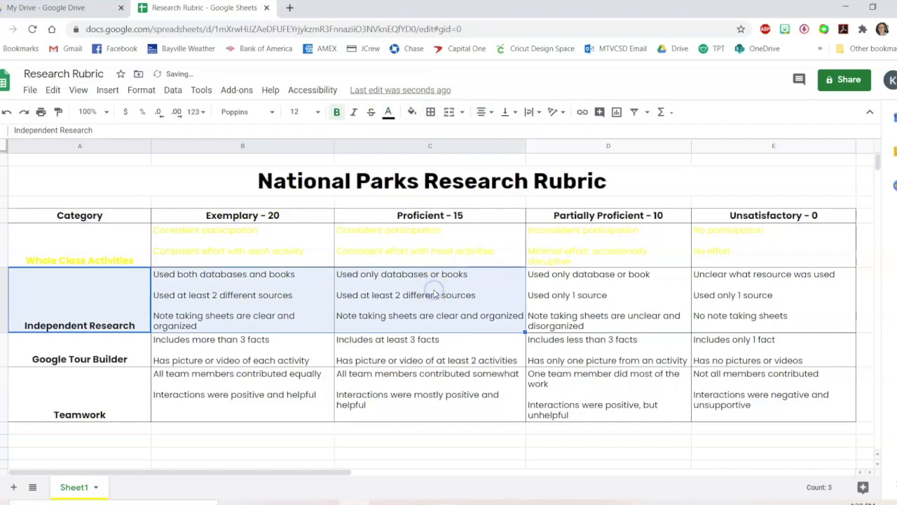
pyautogui.hotkey('ctrl', 'z')
# Fill the Whole Class Activities row yellow and the Independent Research row orange
pyautogui.click(412, 112)
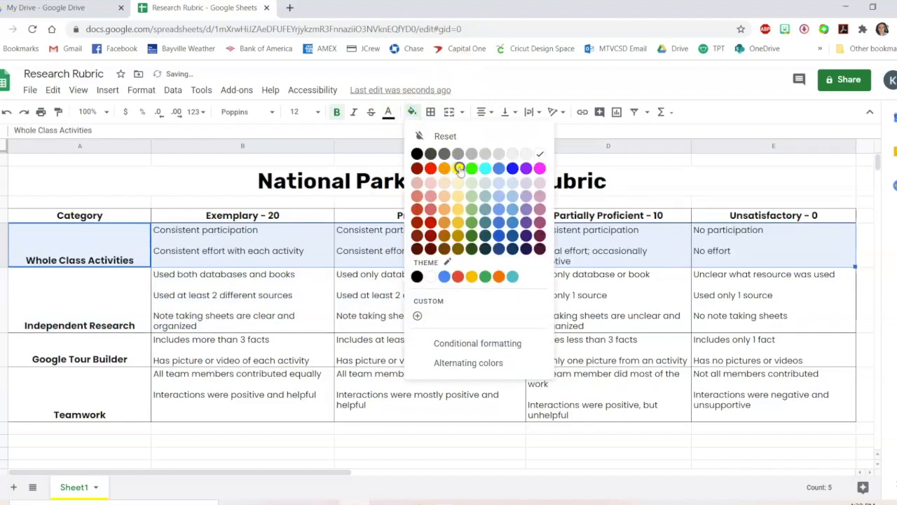
pyautogui.click(459, 169)
pyautogui.moveTo(120, 290); pyautogui.dragTo(751, 290)
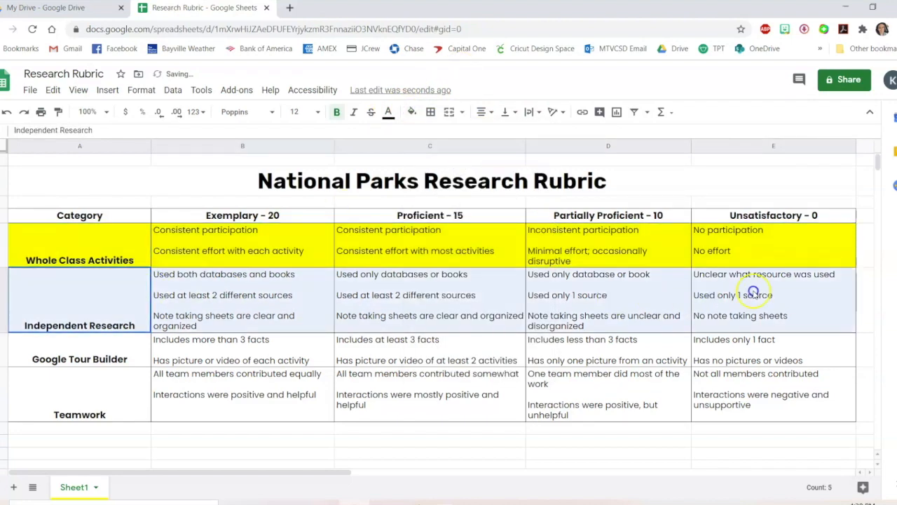
pyautogui.click(411, 110)
pyautogui.click(446, 167)
# Fill the Google Tour Builder row red and the Teamwork row green
pyautogui.moveTo(138, 359); pyautogui.dragTo(705, 356)
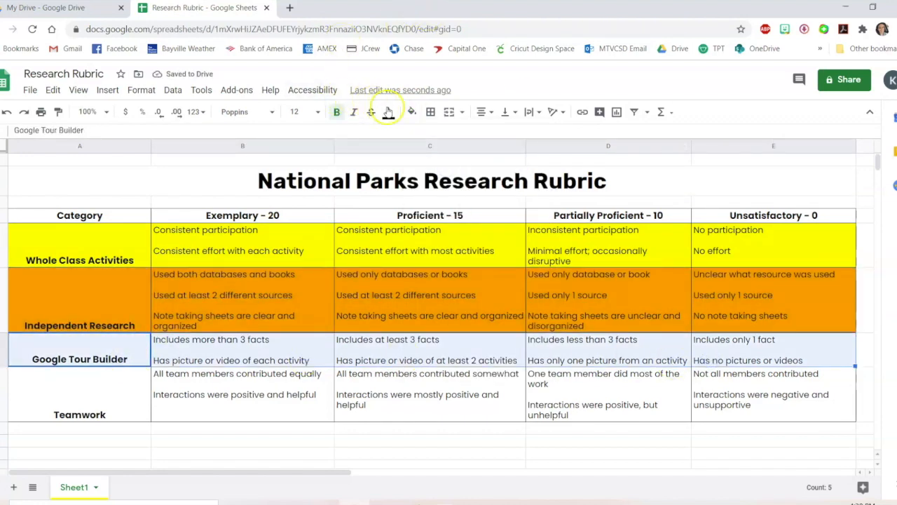
pyautogui.click(411, 112)
pyautogui.click(430, 166)
pyautogui.moveTo(100, 396); pyautogui.dragTo(761, 390)
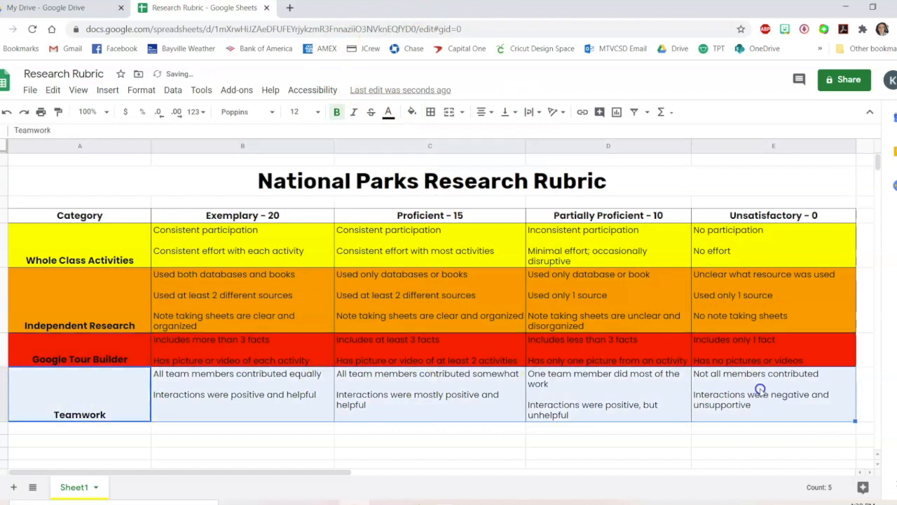
pyautogui.click(413, 112)
pyautogui.click(472, 170)
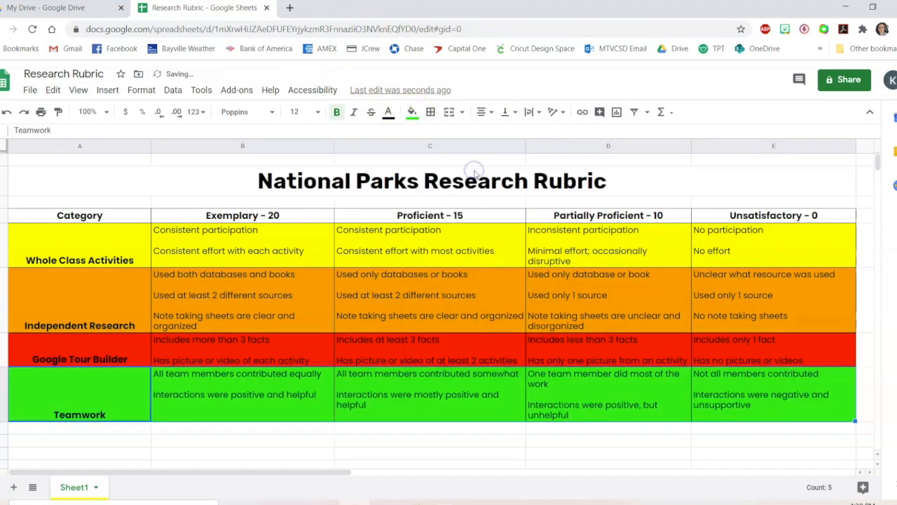
pyautogui.click(321, 463)
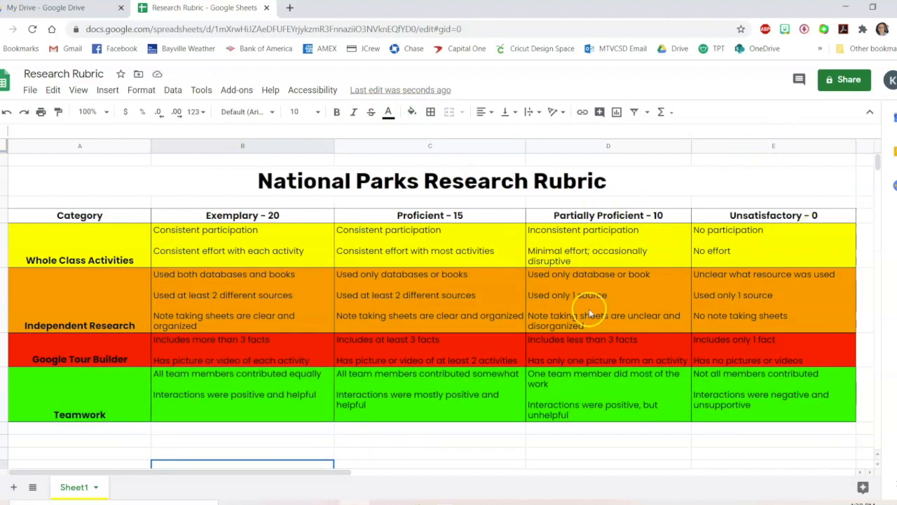
# Duplicate Sheet1 and rename the copy Student Assessment
pyautogui.click(97, 487)
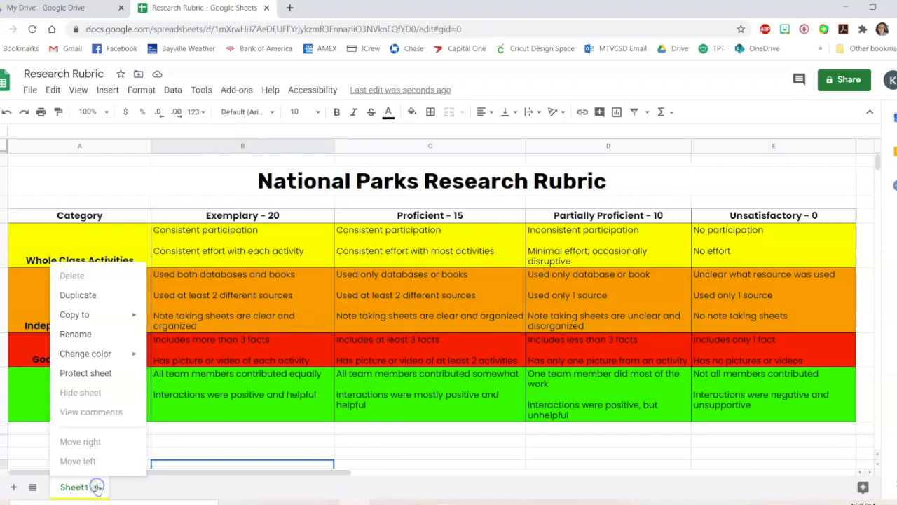
pyautogui.click(98, 294)
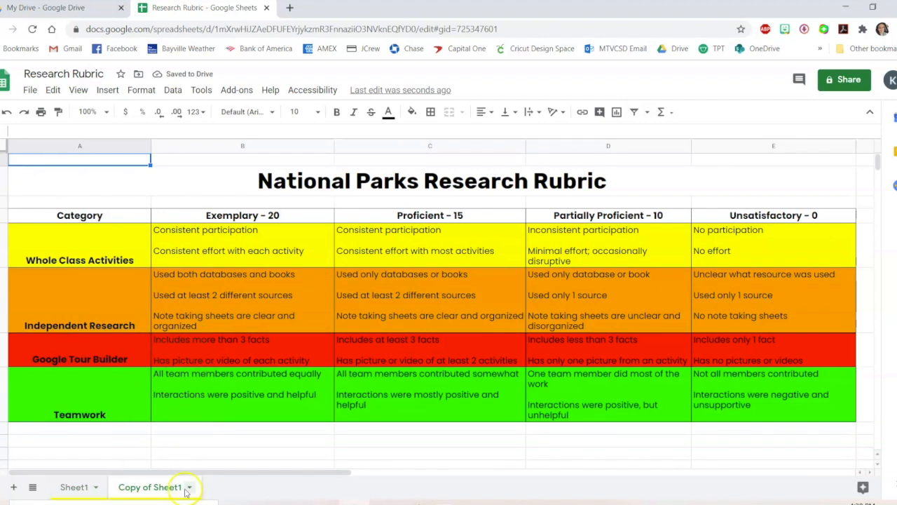
pyautogui.click(189, 488)
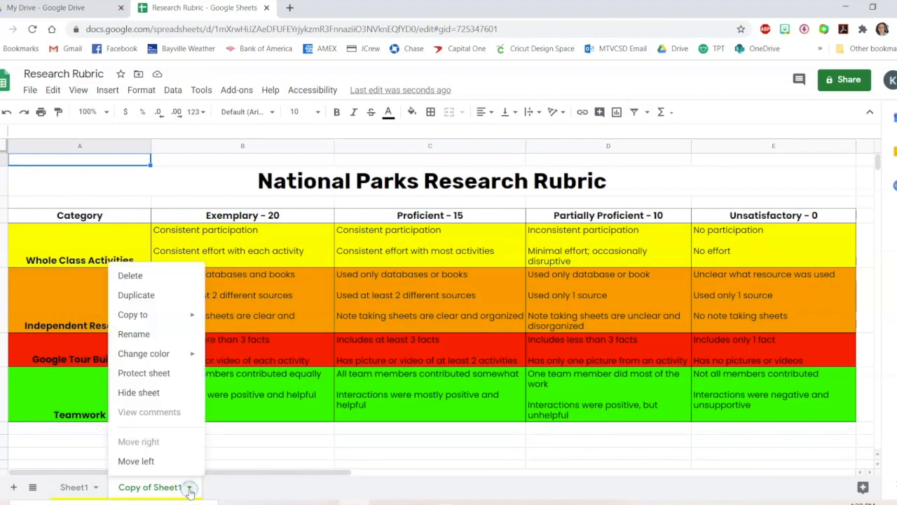
pyautogui.click(153, 343)
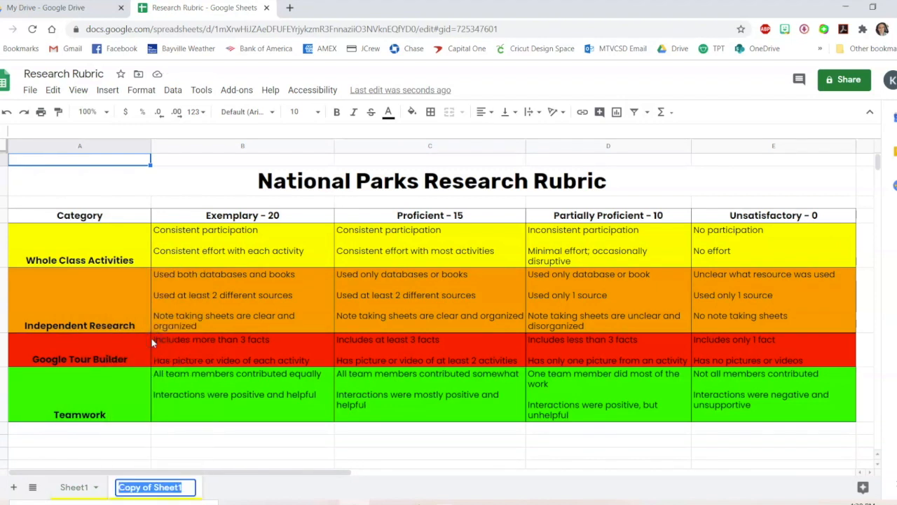
pyautogui.write('Student Assessment')
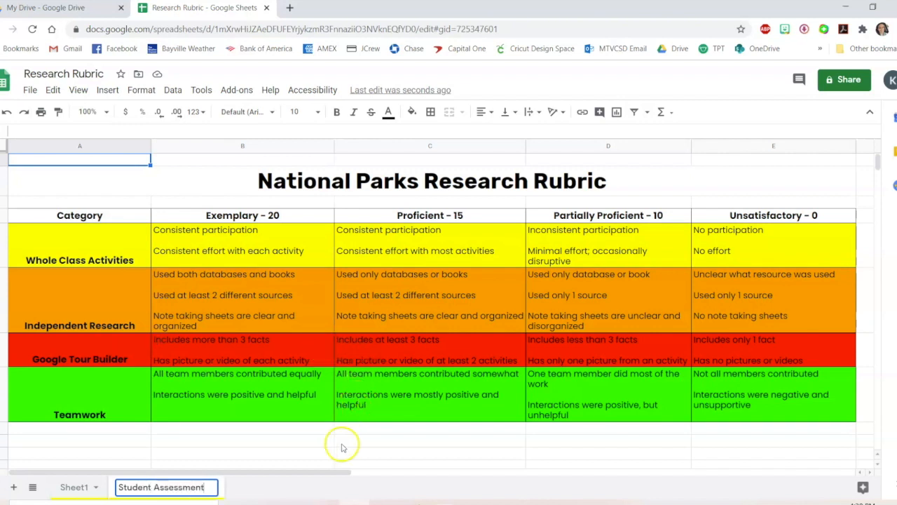
pyautogui.click(342, 448)
# Reset the fill colour of the whole rubric table on the Student Assessment sheet
pyautogui.moveTo(821, 439); pyautogui.dragTo(5, 231)
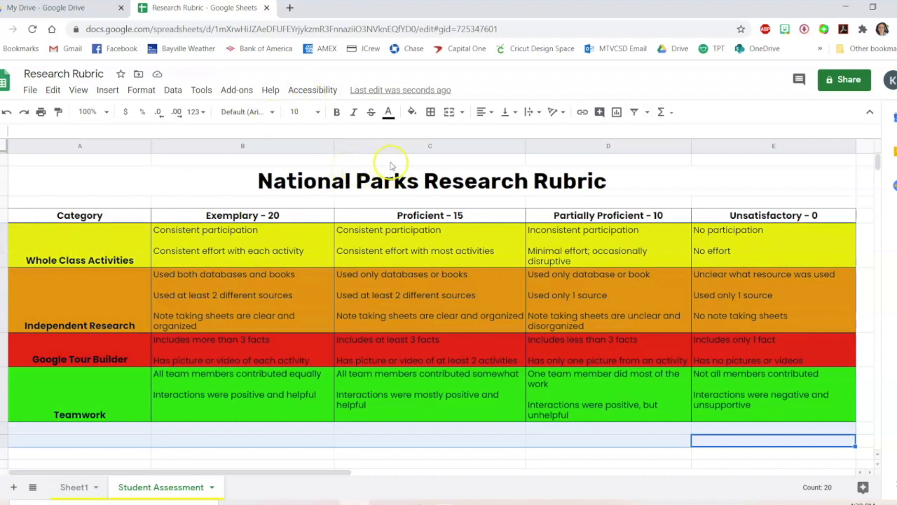
pyautogui.click(412, 112)
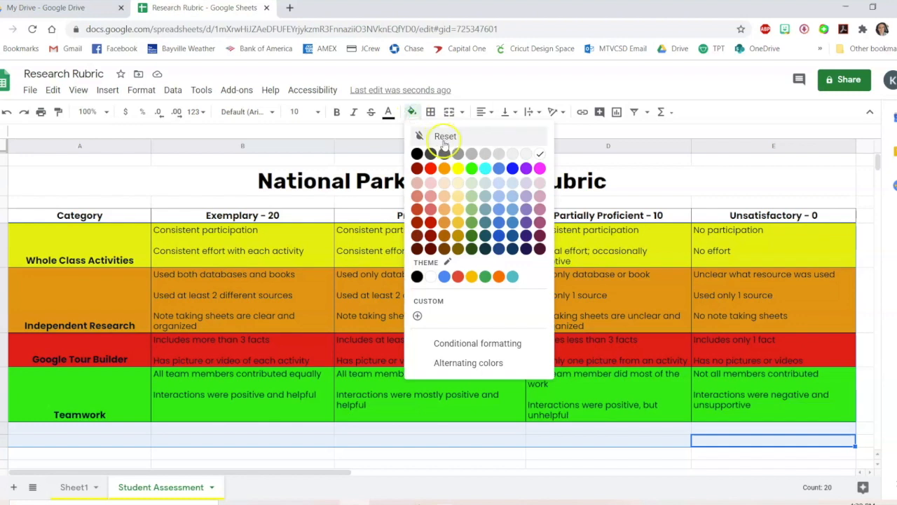
pyautogui.click(443, 137)
pyautogui.click(485, 450)
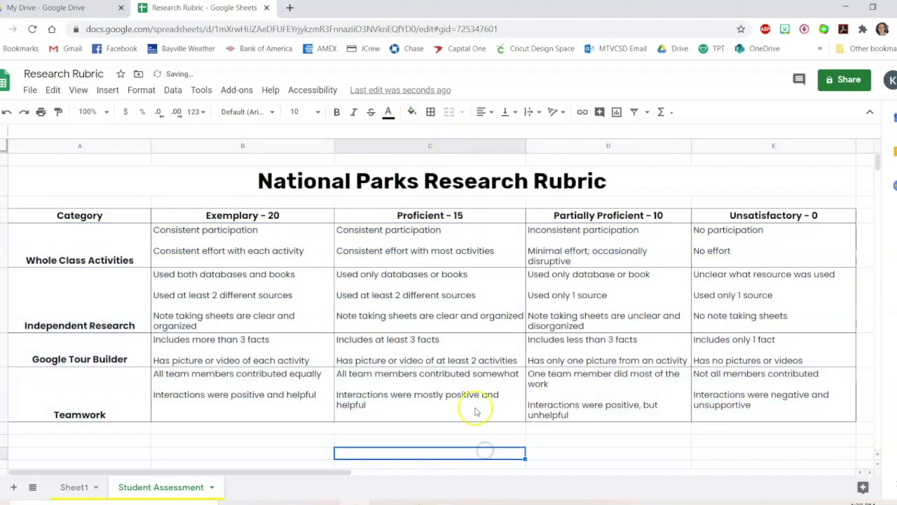
# Highlight the Exemplary Whole Class Activities cell and the Proficient Independent Research cell in yellow
pyautogui.click(178, 238)
pyautogui.click(413, 114)
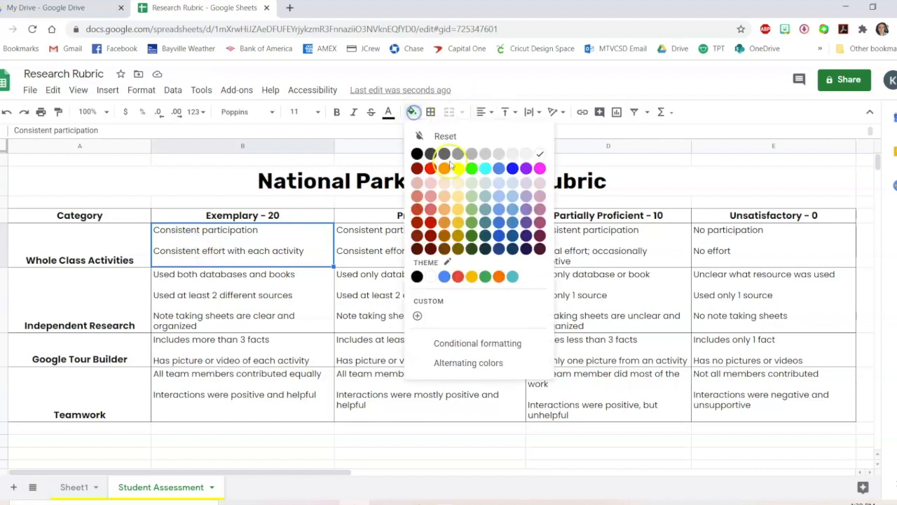
pyautogui.click(454, 167)
pyautogui.click(463, 300)
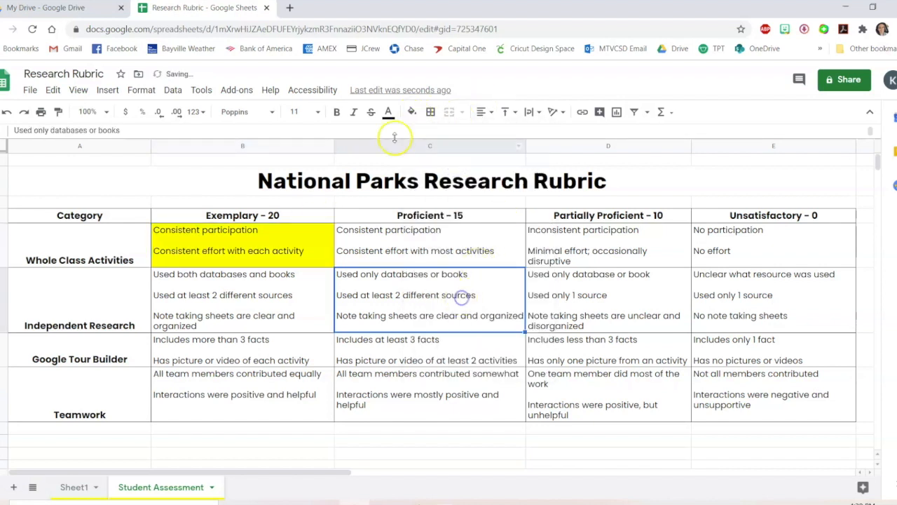
pyautogui.click(413, 112)
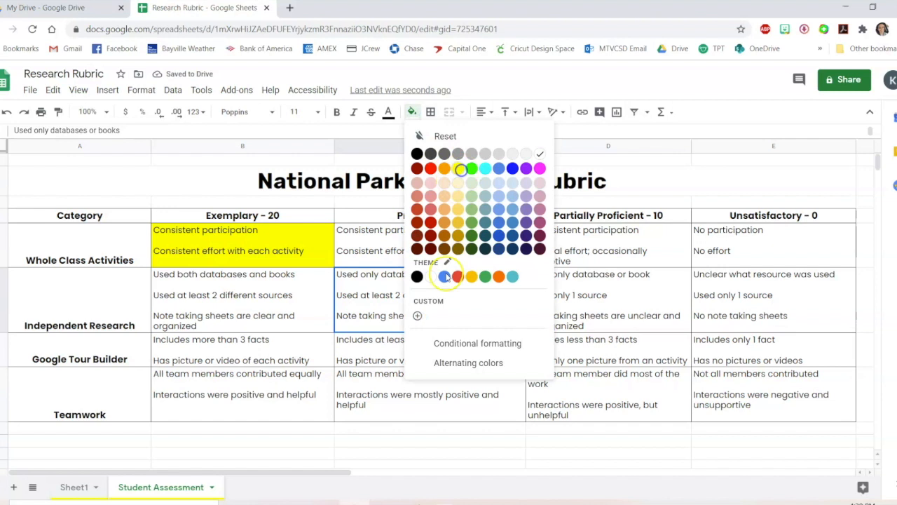
pyautogui.click(458, 168)
# Highlight the Proficient Google Tour Builder cell and the Exemplary Teamwork cell in yellow
pyautogui.click(410, 349)
pyautogui.click(413, 112)
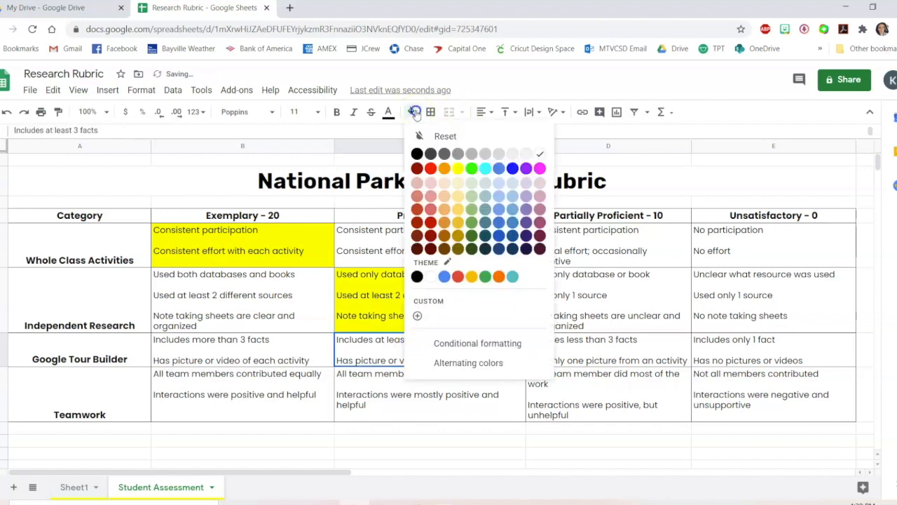
pyautogui.click(458, 168)
pyautogui.click(294, 412)
pyautogui.click(412, 112)
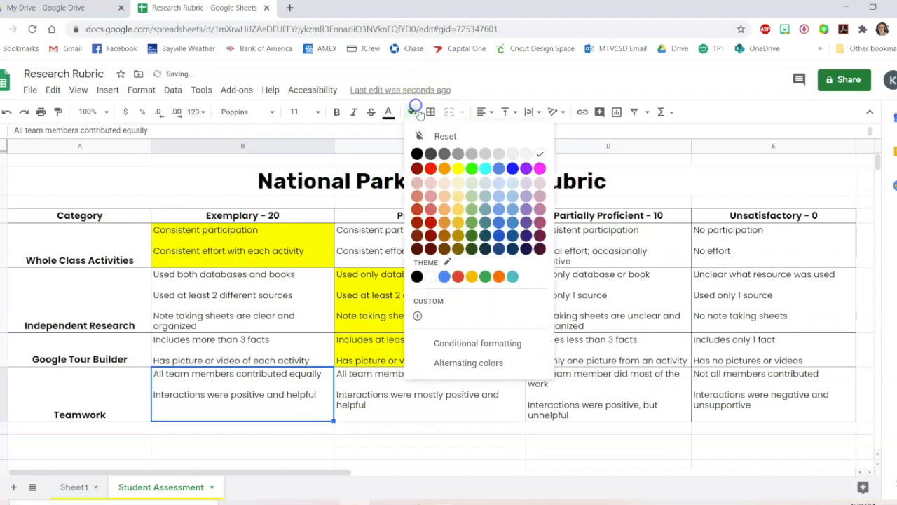
pyautogui.click(462, 164)
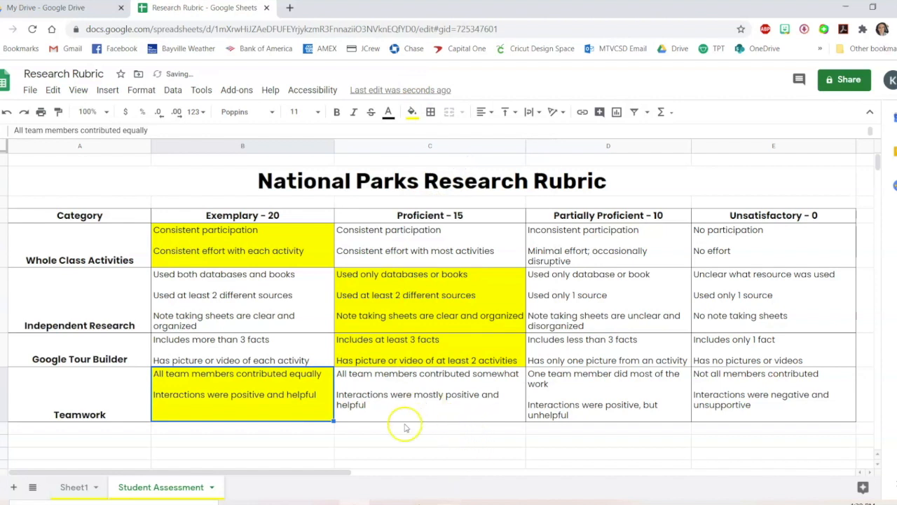
pyautogui.click(387, 440)
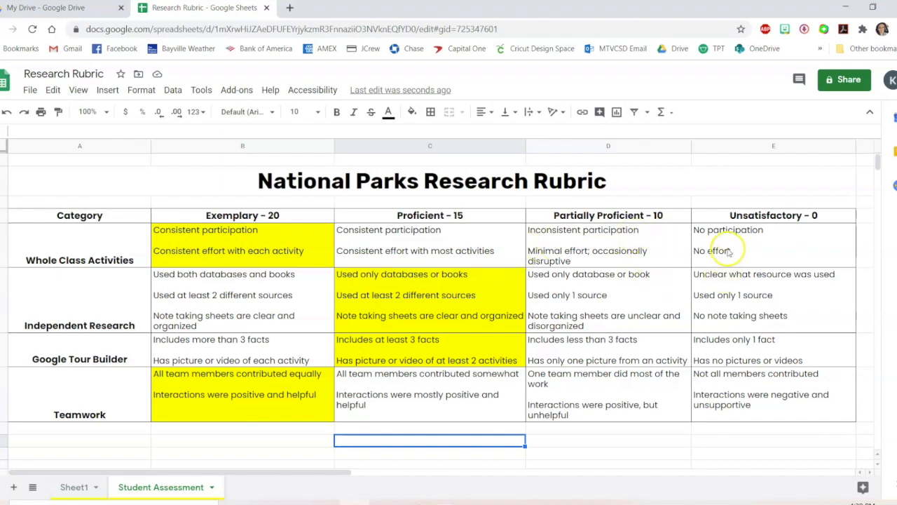
# Share the spreadsheet as Editor with a collaborator by entering their e-mail address and sending the invitation
pyautogui.click(848, 82)
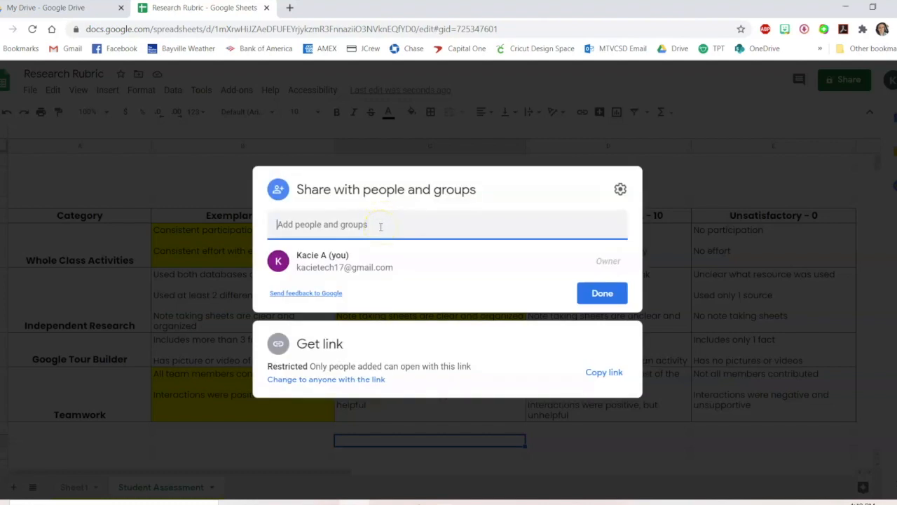
pyautogui.write('kacidi')
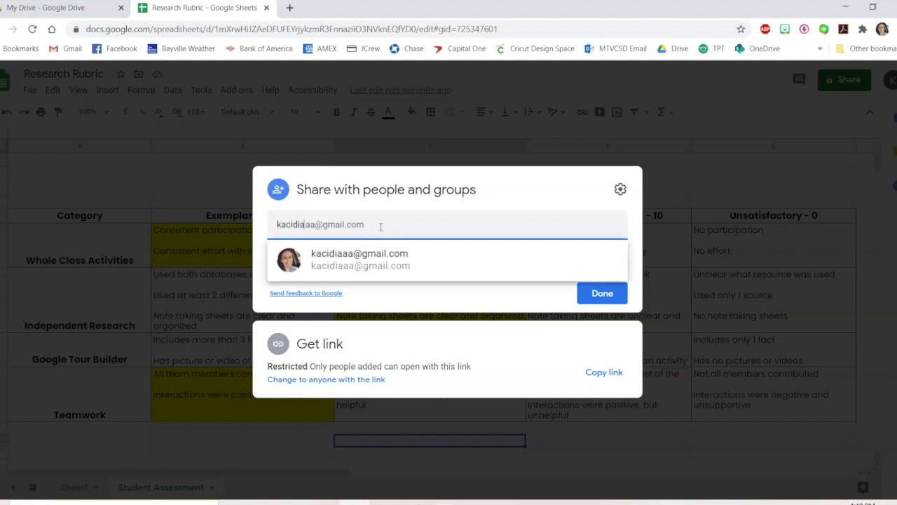
pyautogui.click(380, 256)
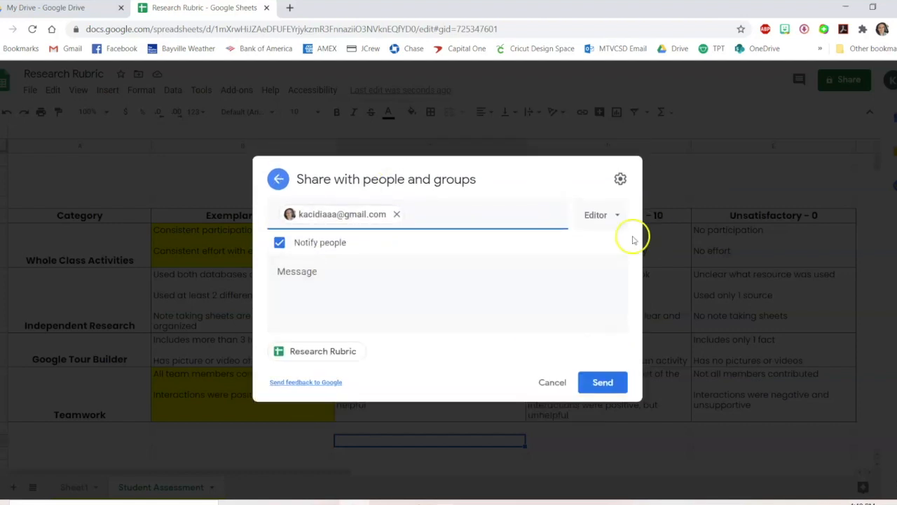
pyautogui.click(601, 215)
pyautogui.click(605, 215)
pyautogui.click(607, 382)
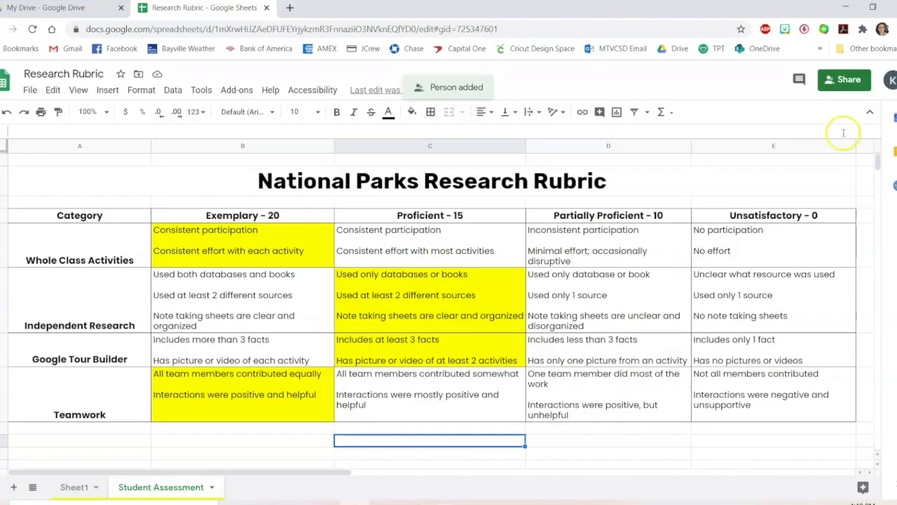
# Change the link access so anyone with the link can view the spreadsheet
pyautogui.click(848, 79)
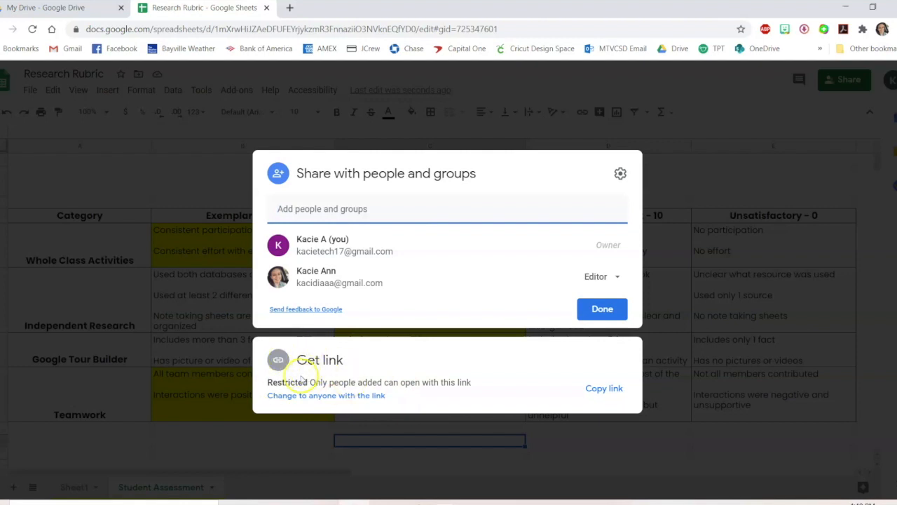
pyautogui.click(317, 396)
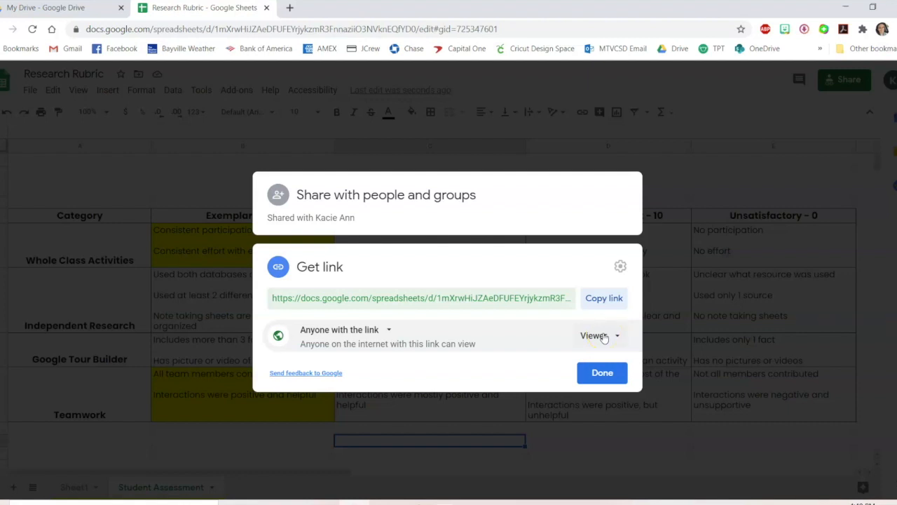
pyautogui.click(607, 375)
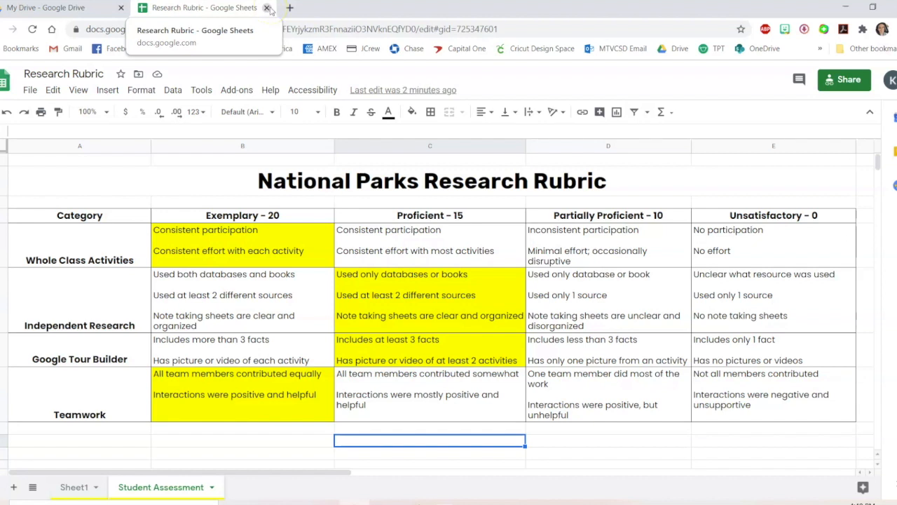
# Open the National Parks Hypersheet spreadsheet from Drive
pyautogui.click(48, 7)
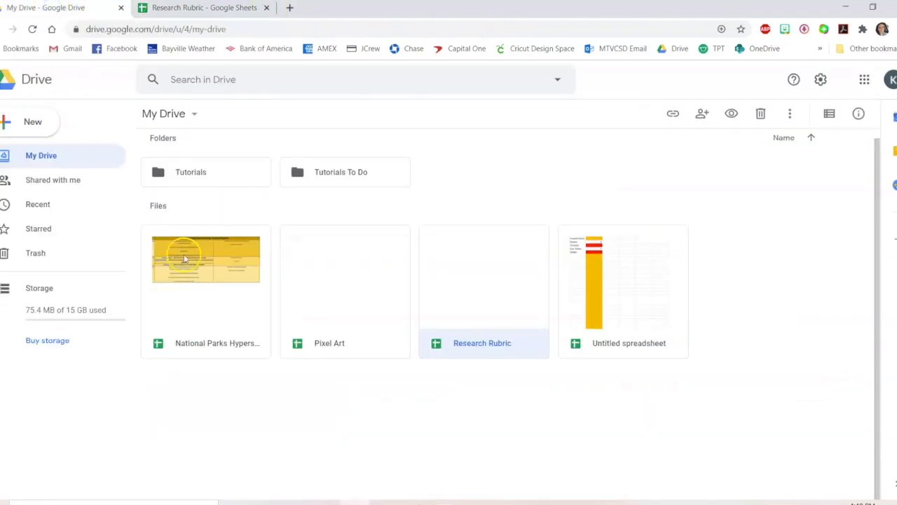
pyautogui.click(185, 284)
pyautogui.doubleClick(186, 284)
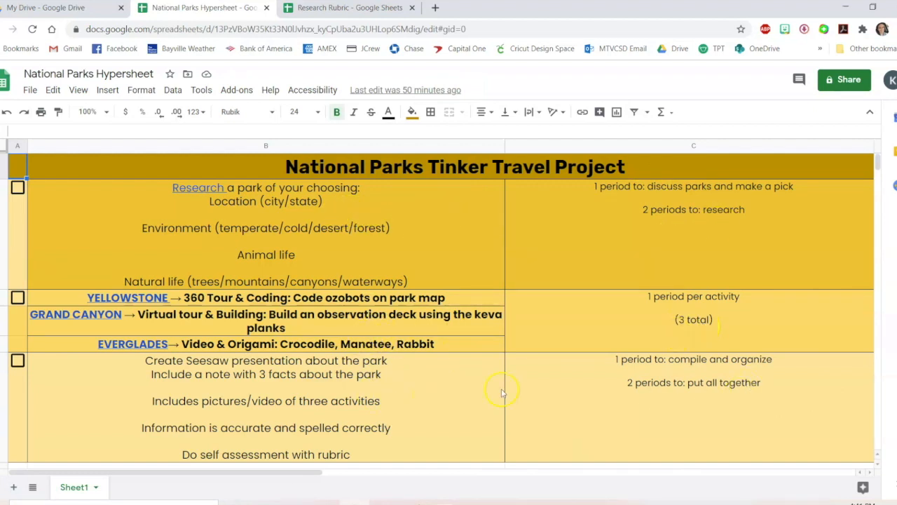
# Examine the hyperlinks in the Research, Yellowstone, Everglades and Grand Canyon cells of the project sheet
pyautogui.click(203, 188)
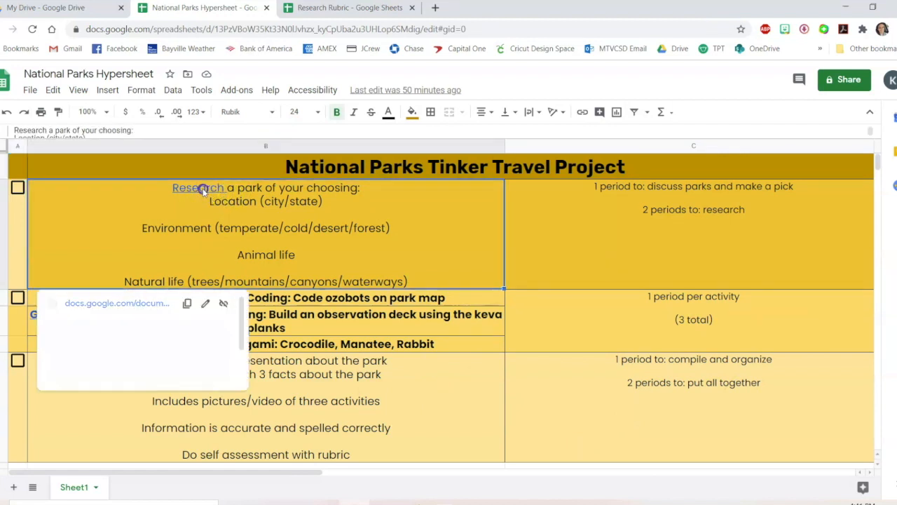
pyautogui.click(363, 348)
pyautogui.click(151, 297)
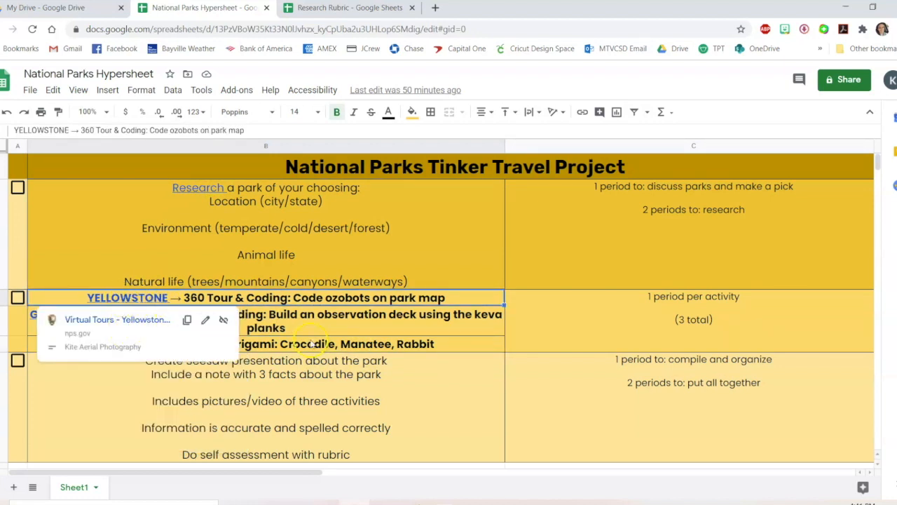
pyautogui.click(162, 344)
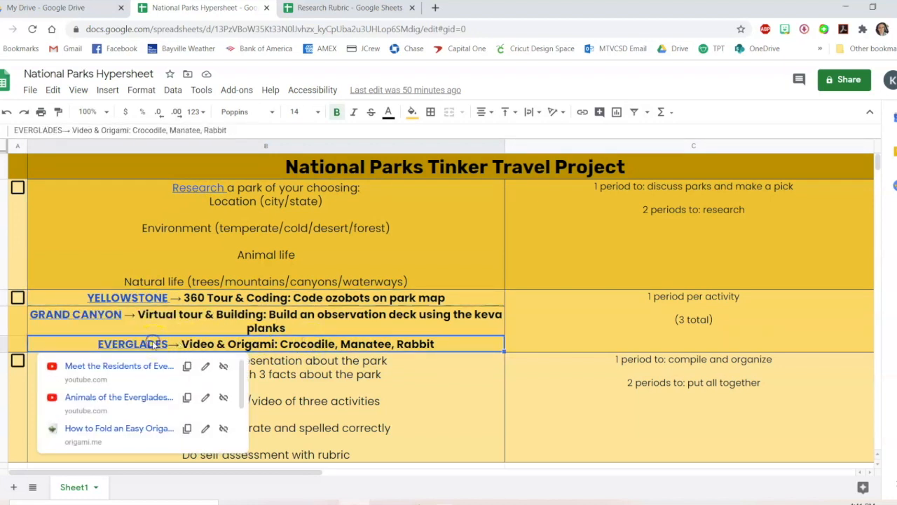
pyautogui.click(107, 316)
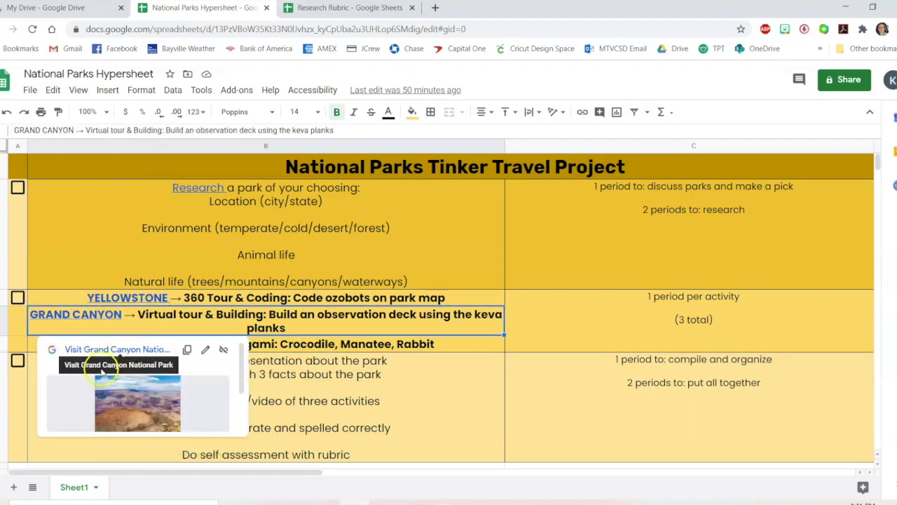
pyautogui.scroll(-2, 133, 368)
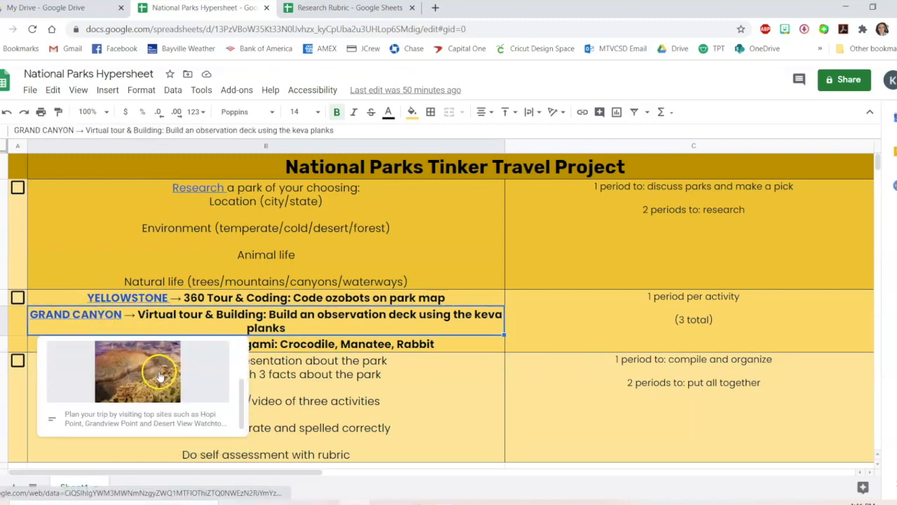
pyautogui.click(529, 374)
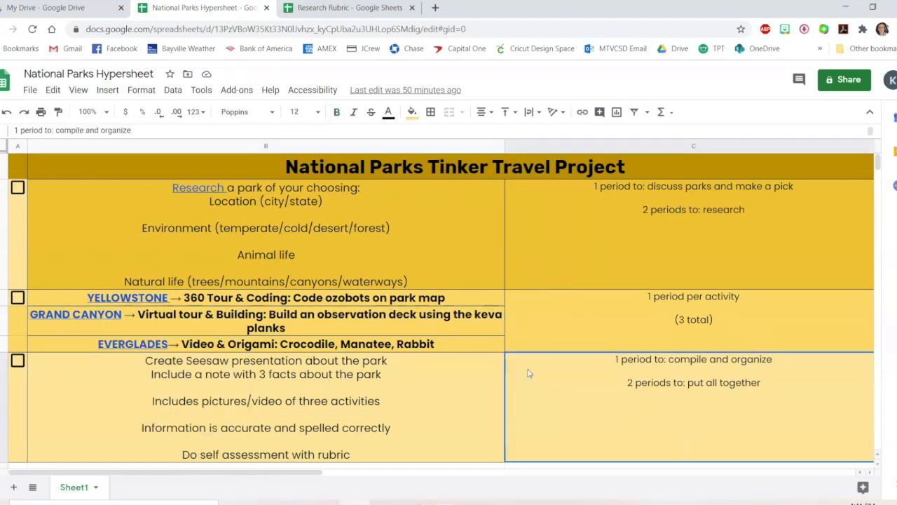
# Change the hypersheet's link access so anyone with the link can view it
pyautogui.click(842, 80)
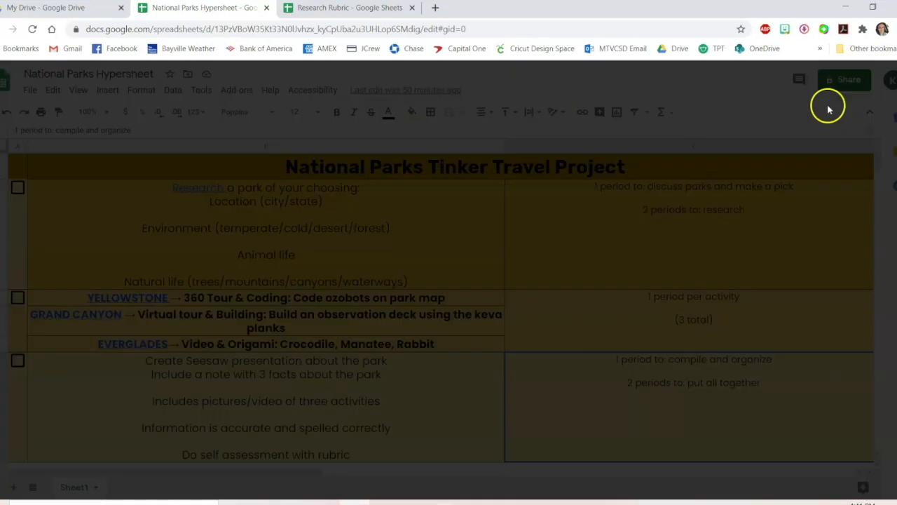
pyautogui.click(344, 379)
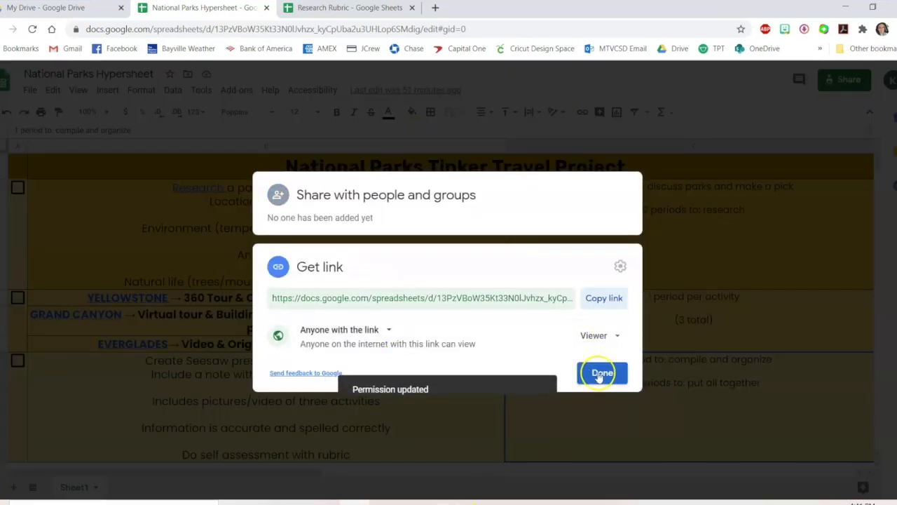
pyautogui.click(603, 375)
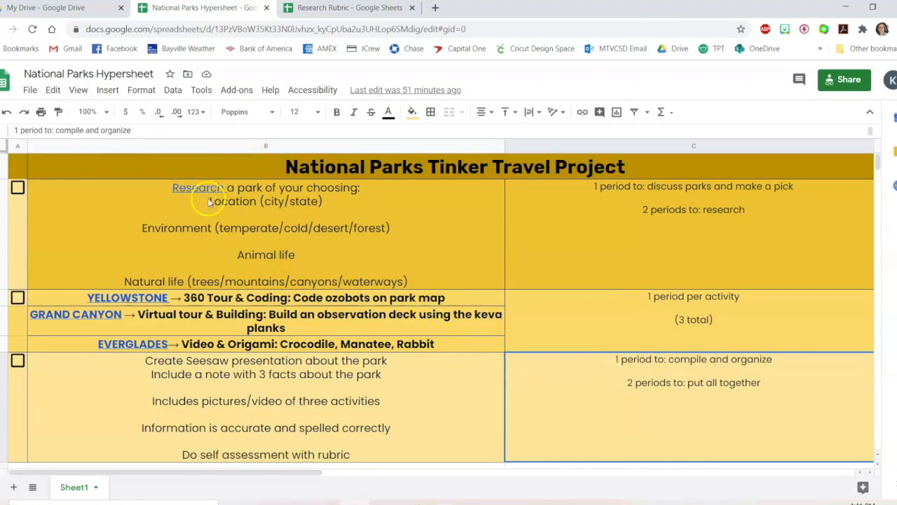
pyautogui.moveTo(232, 189)
pyautogui.click(442, 251)
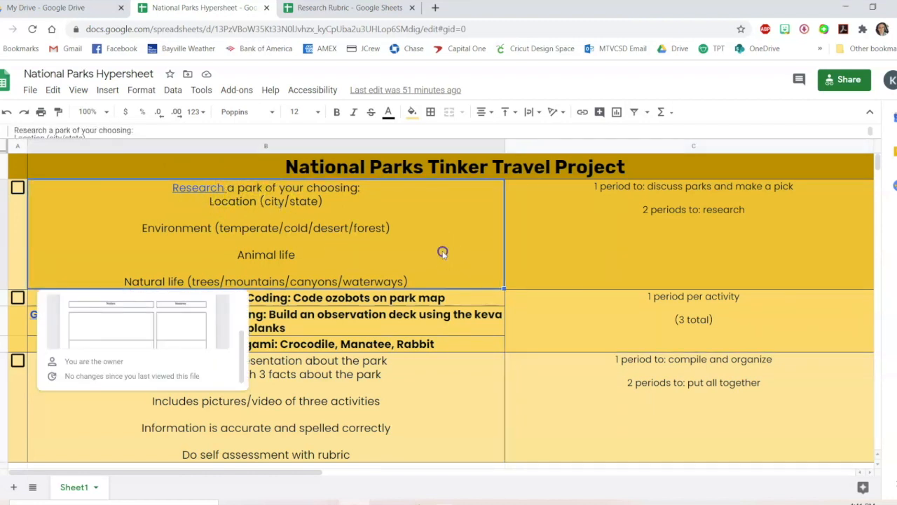
pyautogui.click(562, 443)
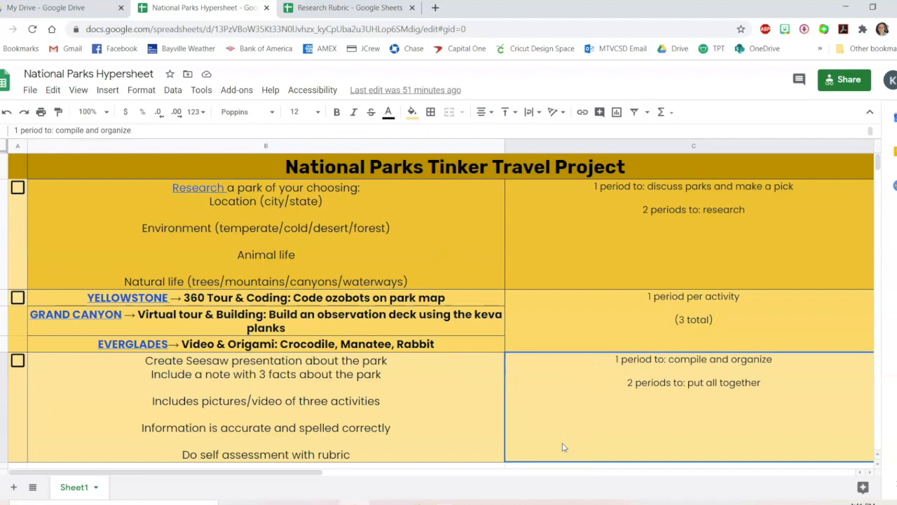
pyautogui.click(17, 167)
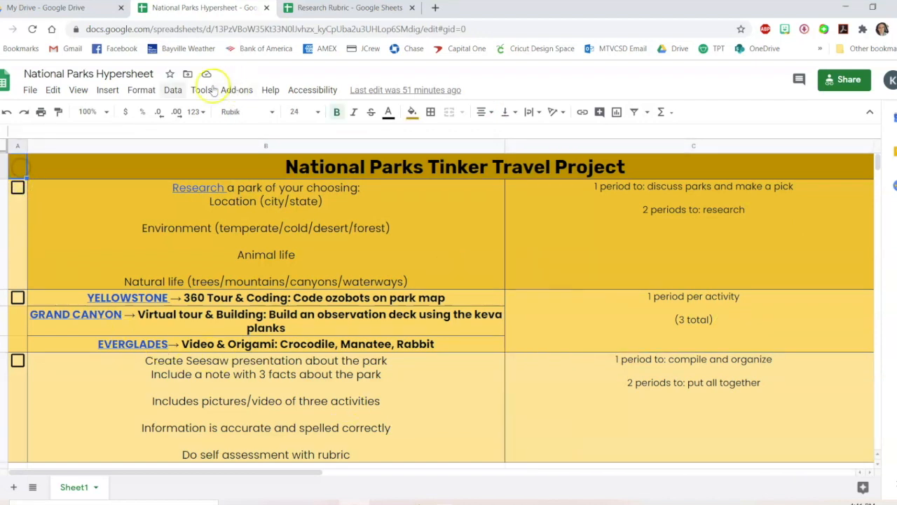
pyautogui.click(107, 90)
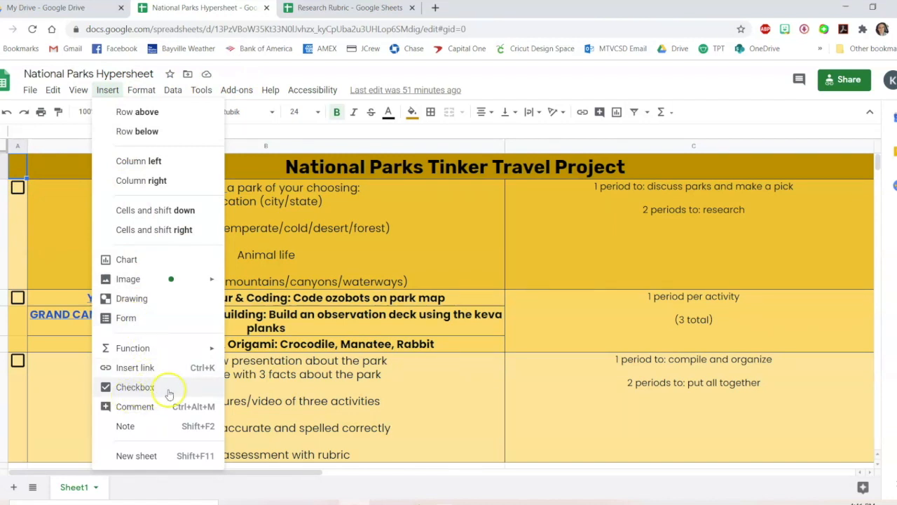
pyautogui.click(338, 270)
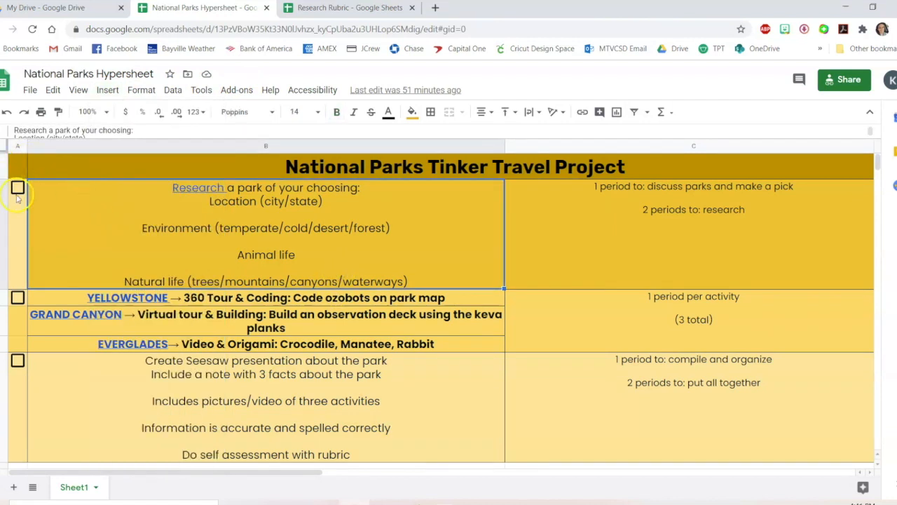
# Tick the three task checkboxes beside the research, park activity and Seesaw presentation rows
pyautogui.click(17, 187)
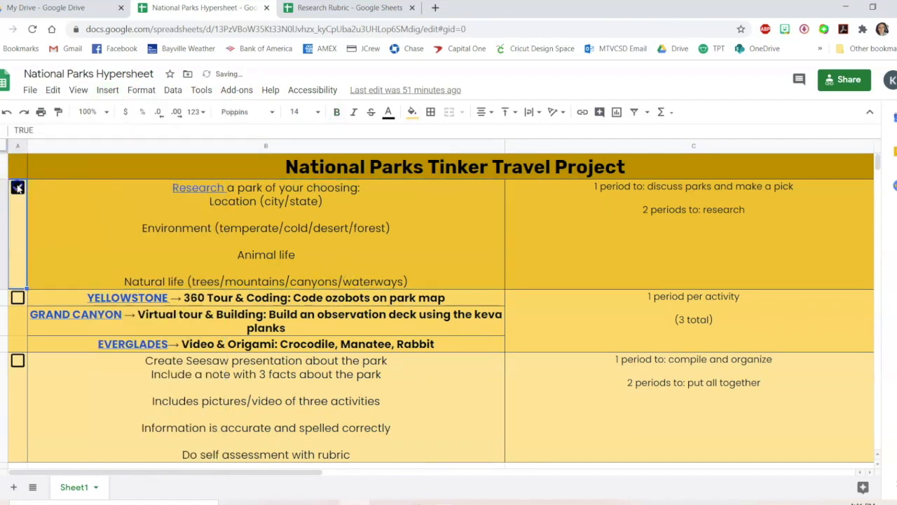
pyautogui.click(18, 298)
pyautogui.click(17, 362)
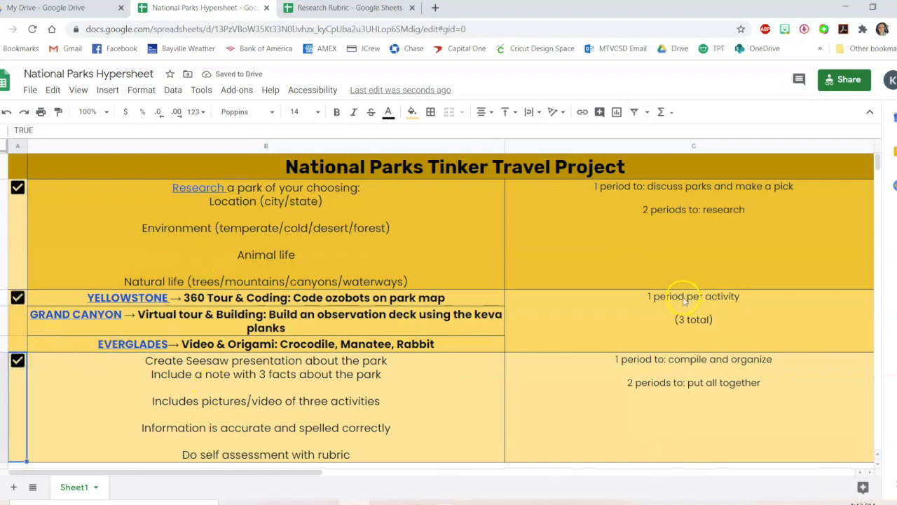
pyautogui.click(354, 422)
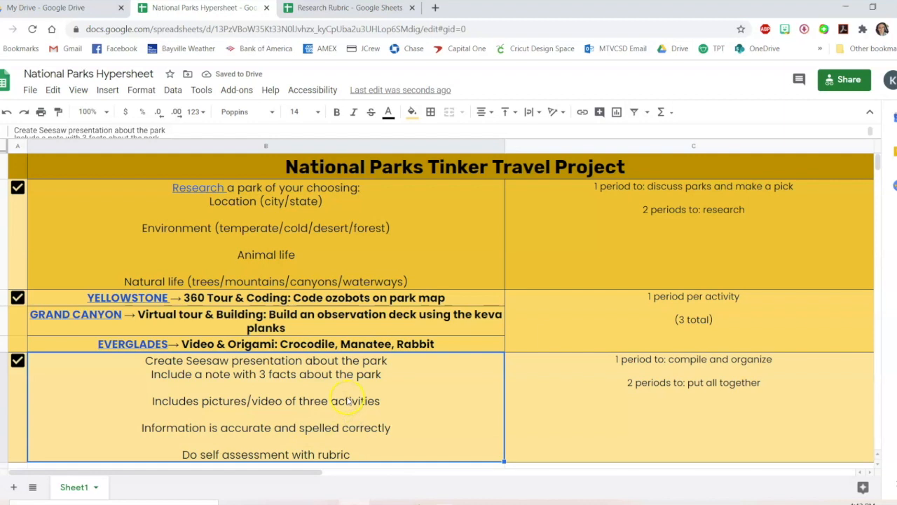
# Switch to the Research Rubric spreadsheet and copy its shareable view link
pyautogui.moveTo(286, 327)
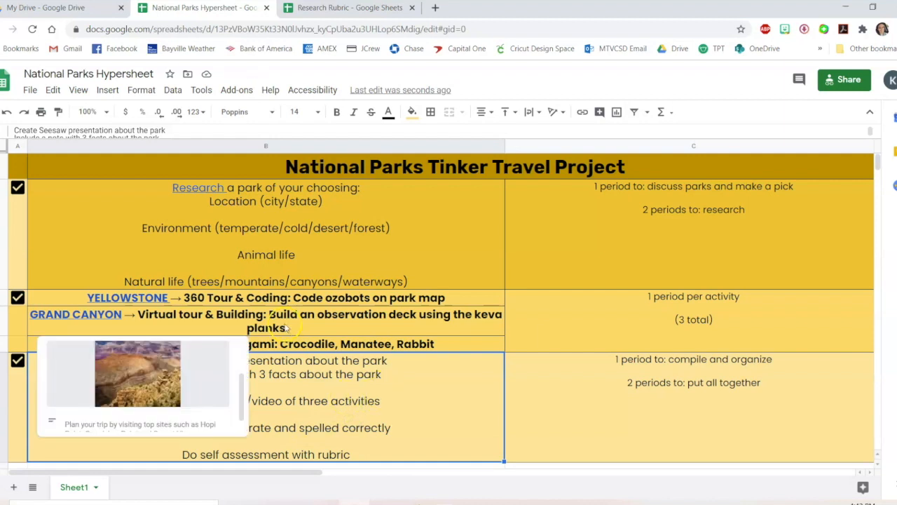
pyautogui.click(354, 18)
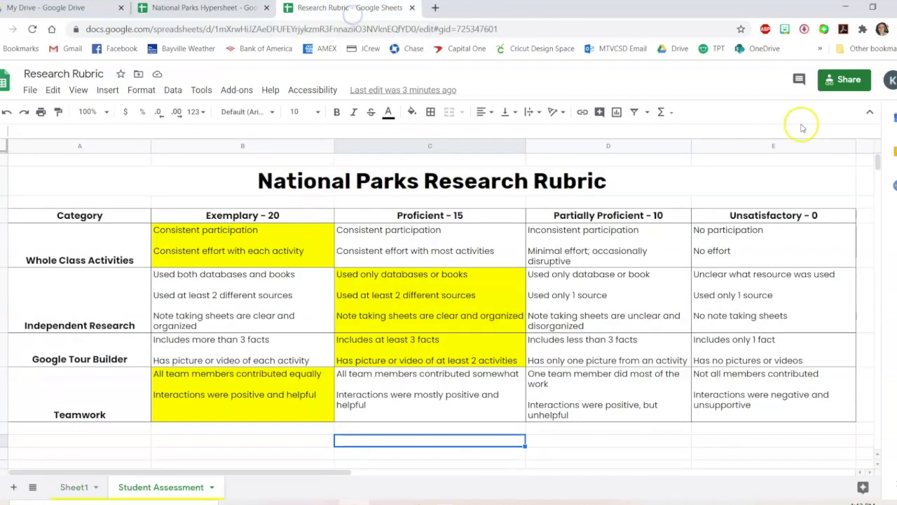
pyautogui.click(851, 83)
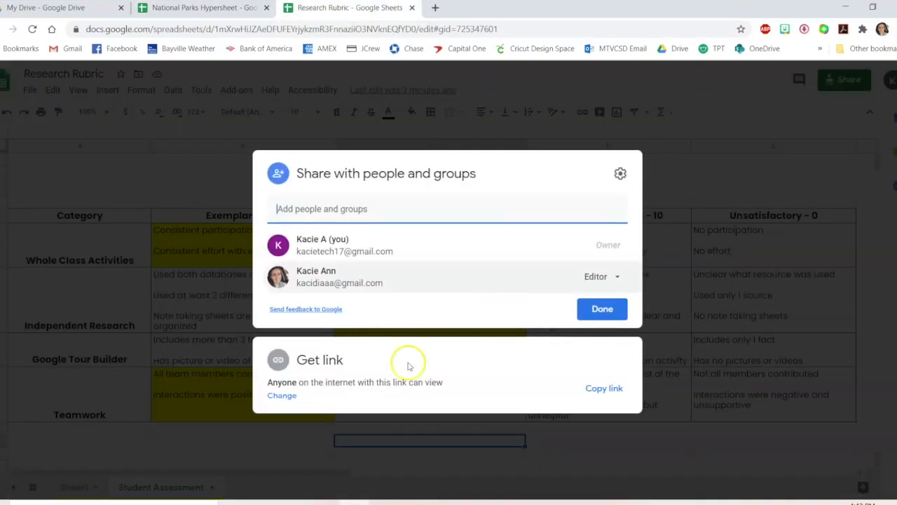
pyautogui.click(281, 395)
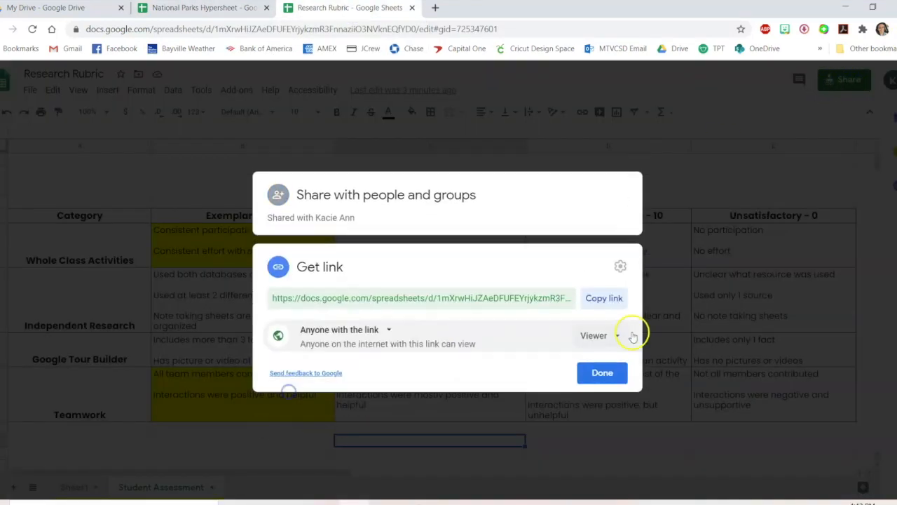
pyautogui.click(603, 298)
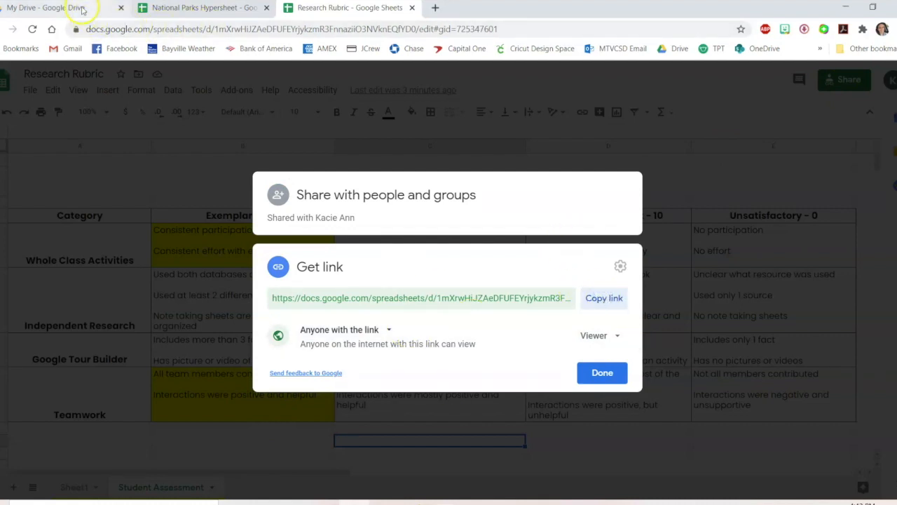
# Link the word rubric in the Seesaw presentation cell to the copied Research Rubric link
pyautogui.click(169, 7)
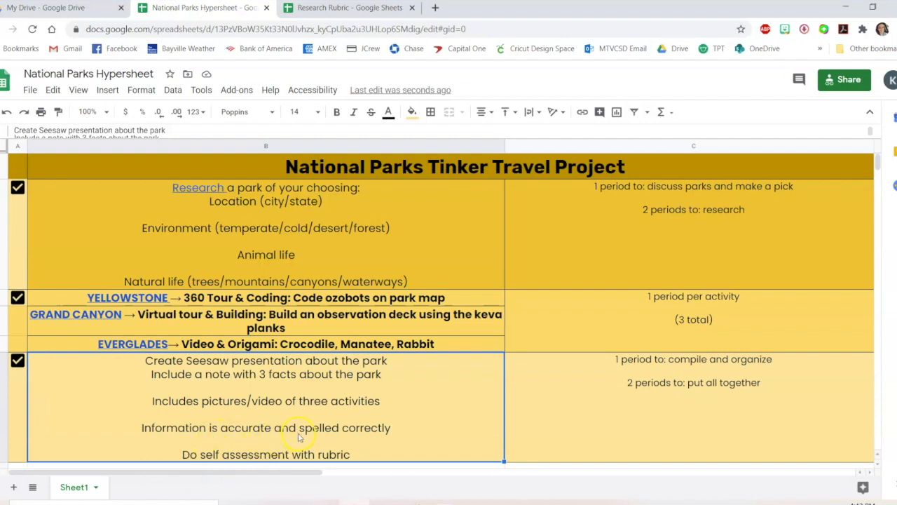
pyautogui.doubleClick(335, 454)
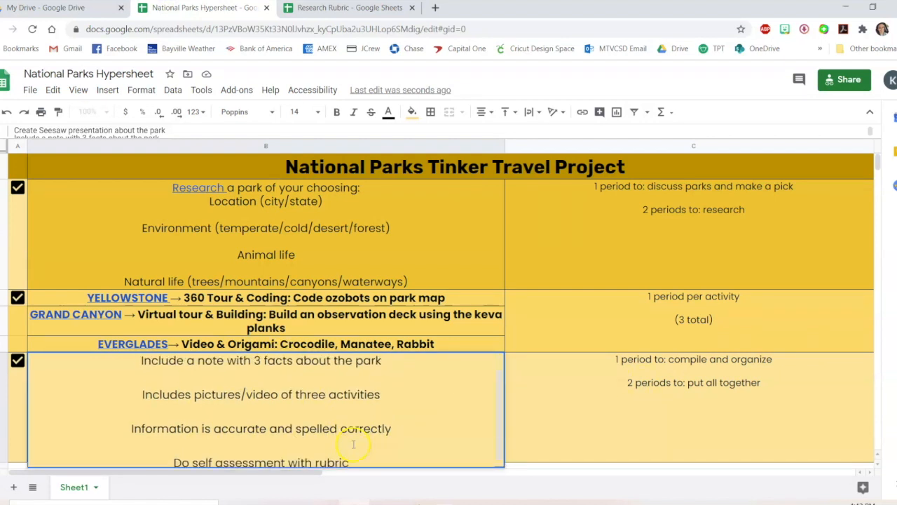
pyautogui.doubleClick(330, 459)
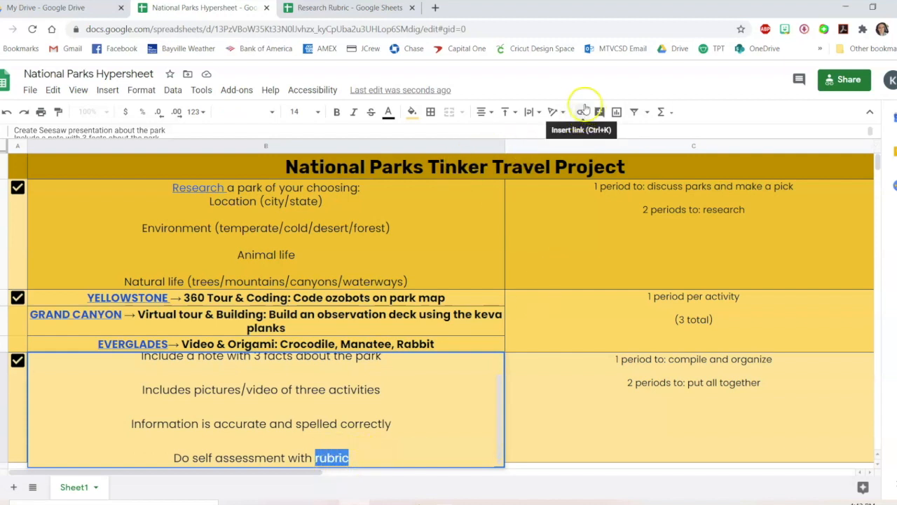
pyautogui.click(582, 112)
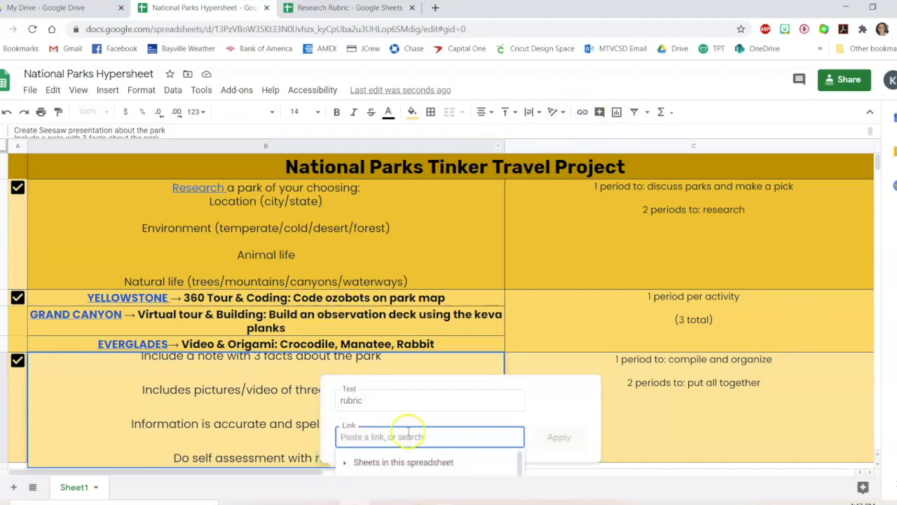
pyautogui.hotkey('ctrl', 'v')
pyautogui.click(562, 435)
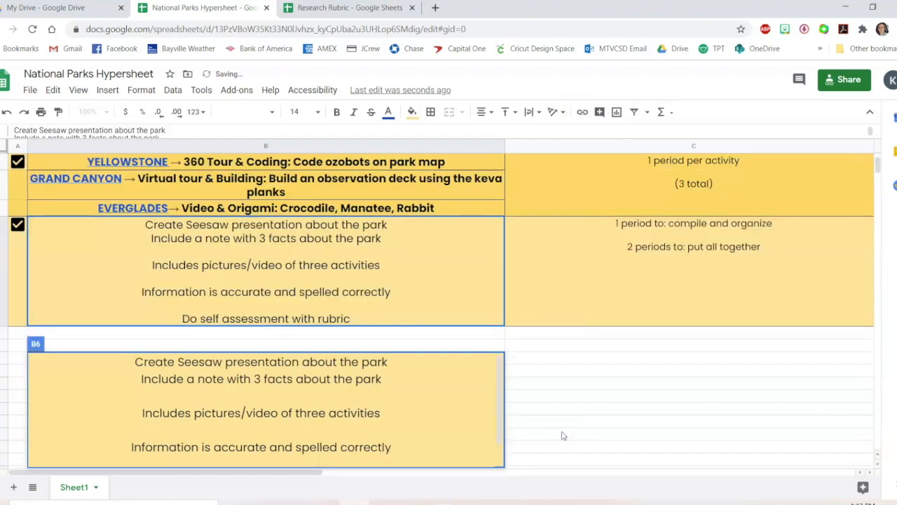
pyautogui.click(562, 435)
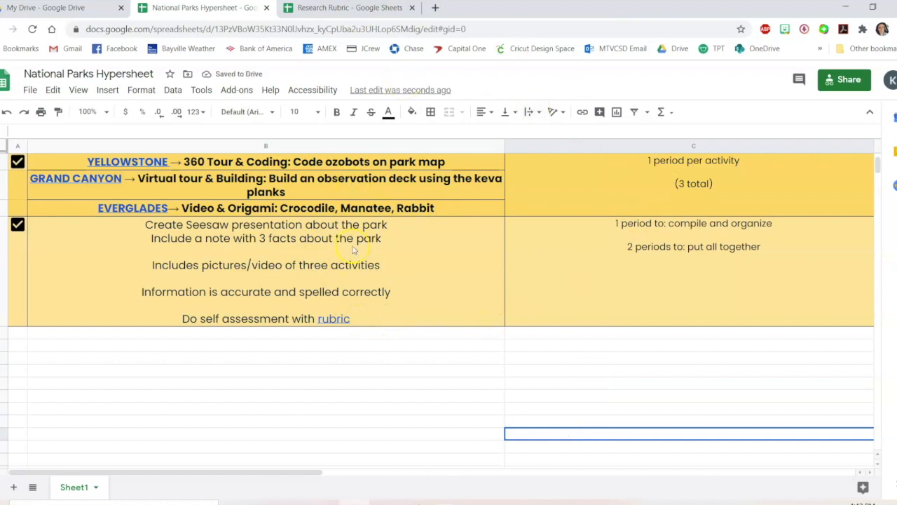
# Open the new rubric link to check that it leads to the Research Rubric
pyautogui.click(343, 324)
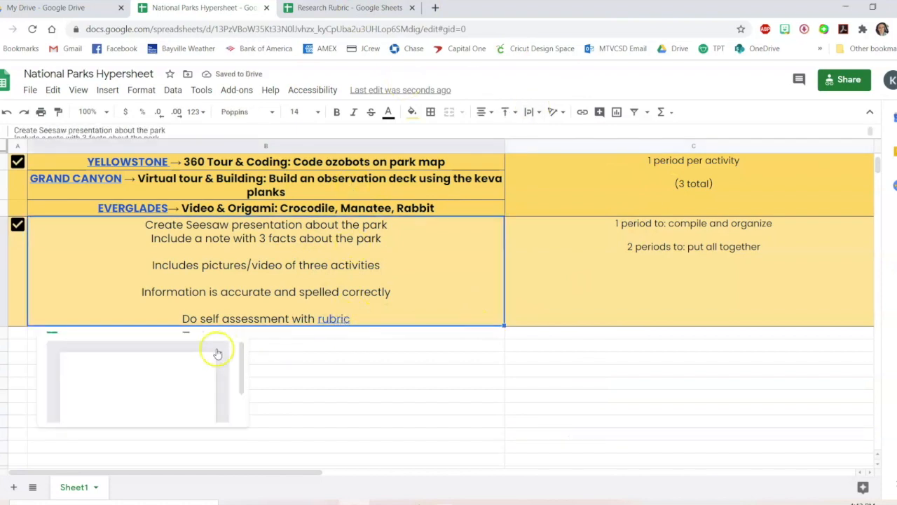
pyautogui.click(136, 363)
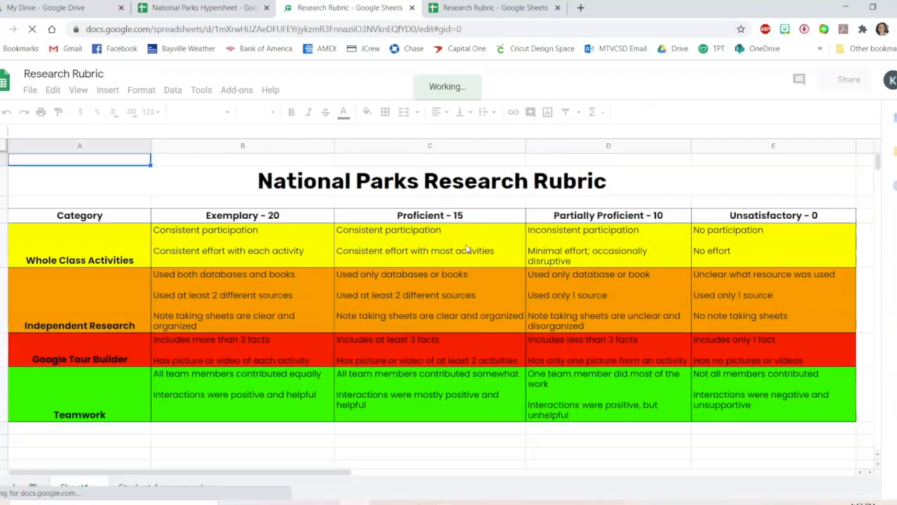
# Return to the National Parks Hypersheet and insert an alligator picture from Google image search into the empty cell below the Seesaw row
pyautogui.click(228, 13)
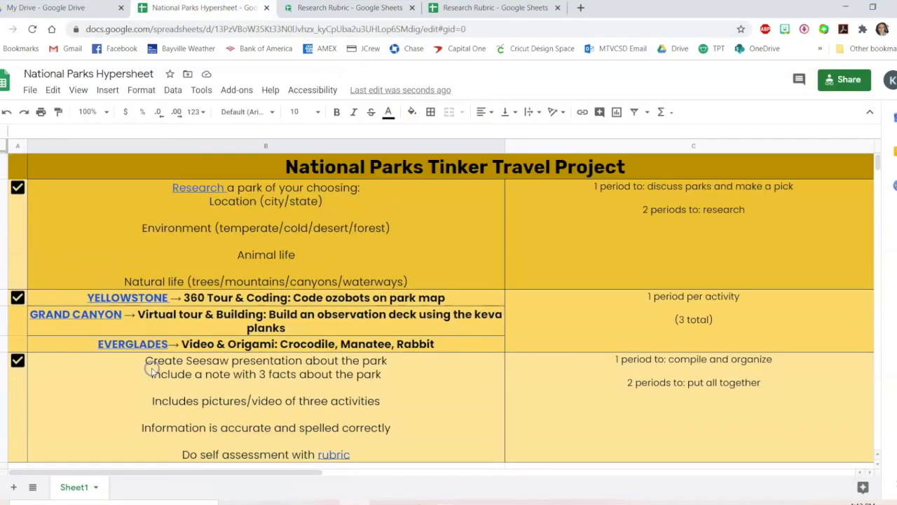
pyautogui.scroll(3, 150, 370)
pyautogui.click(108, 91)
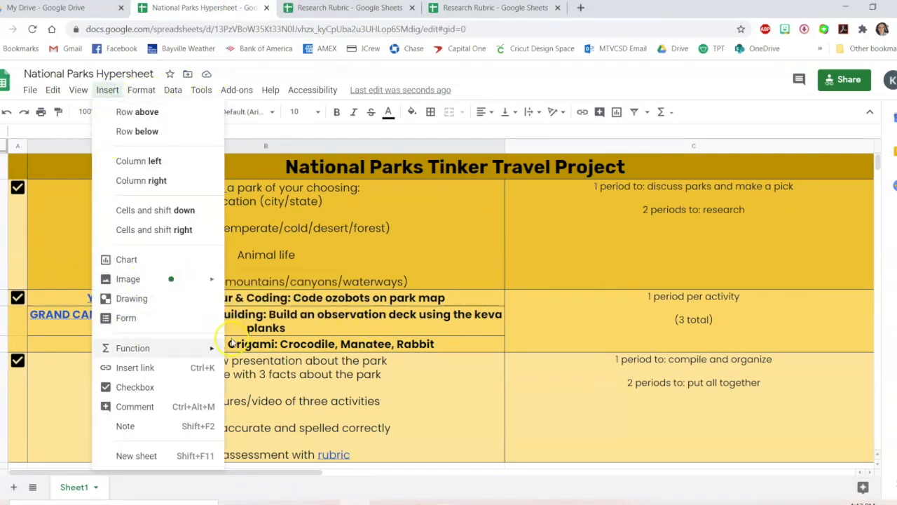
pyautogui.scroll(-3, 411, 376)
pyautogui.click(410, 376)
pyautogui.click(80, 299)
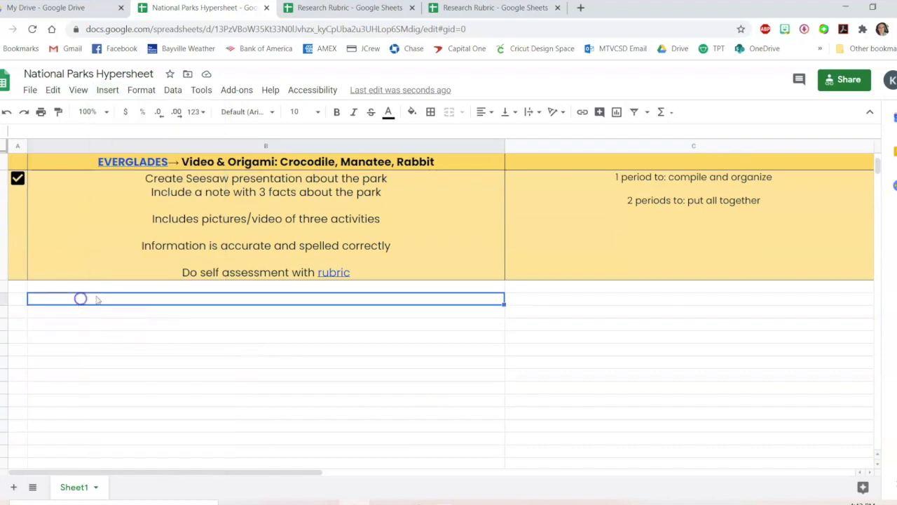
pyautogui.click(112, 92)
pyautogui.moveTo(209, 280)
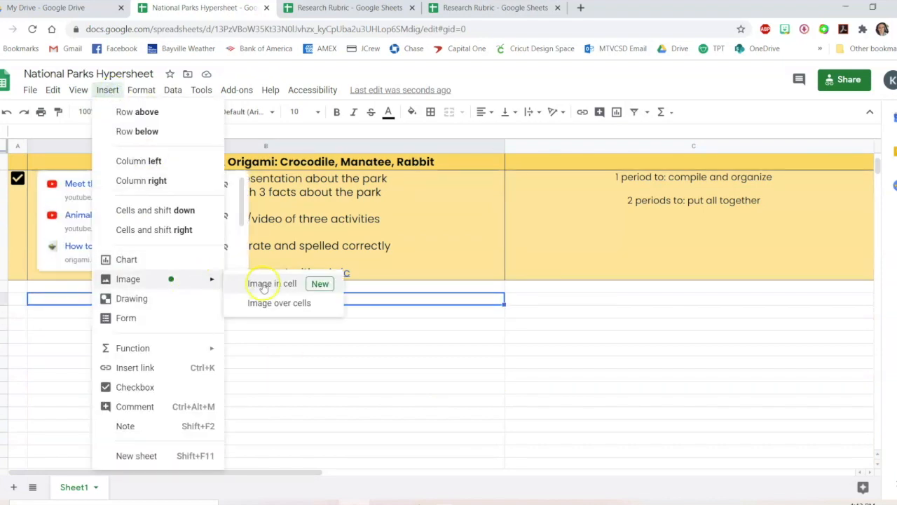
pyautogui.click(331, 291)
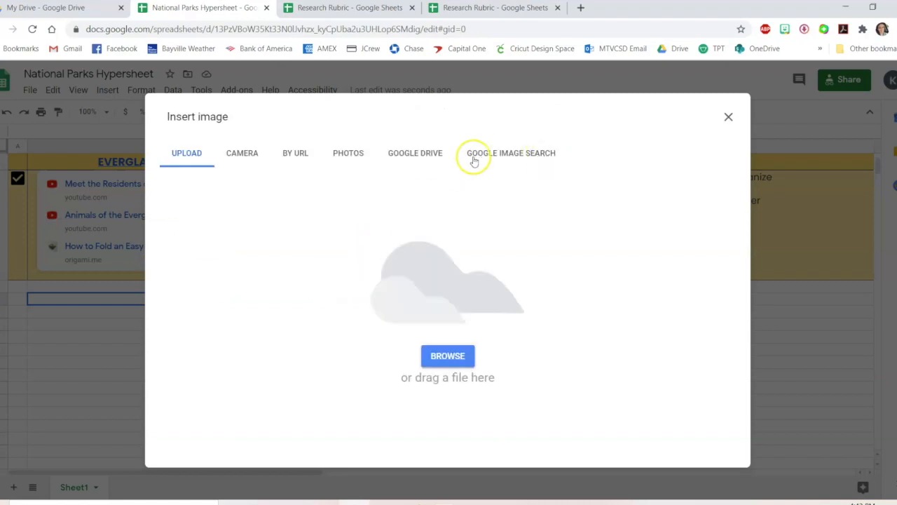
pyautogui.click(529, 154)
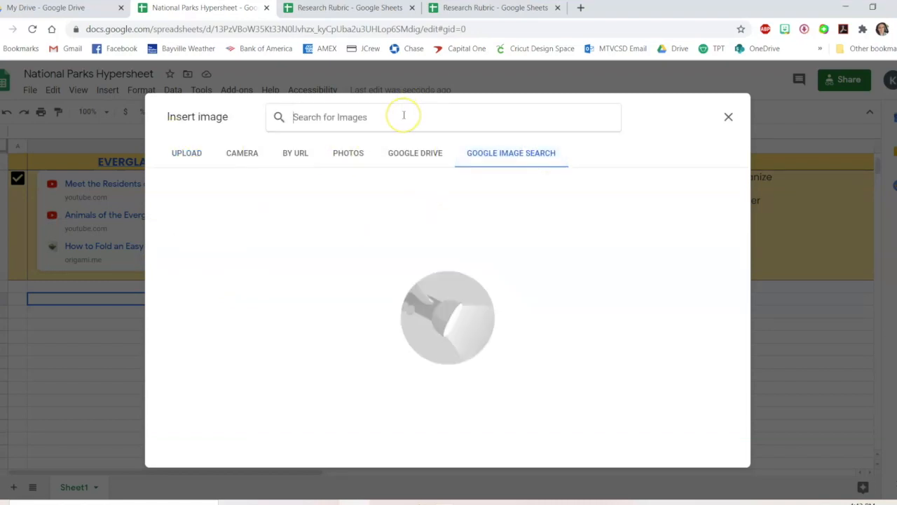
pyautogui.write('alligator')
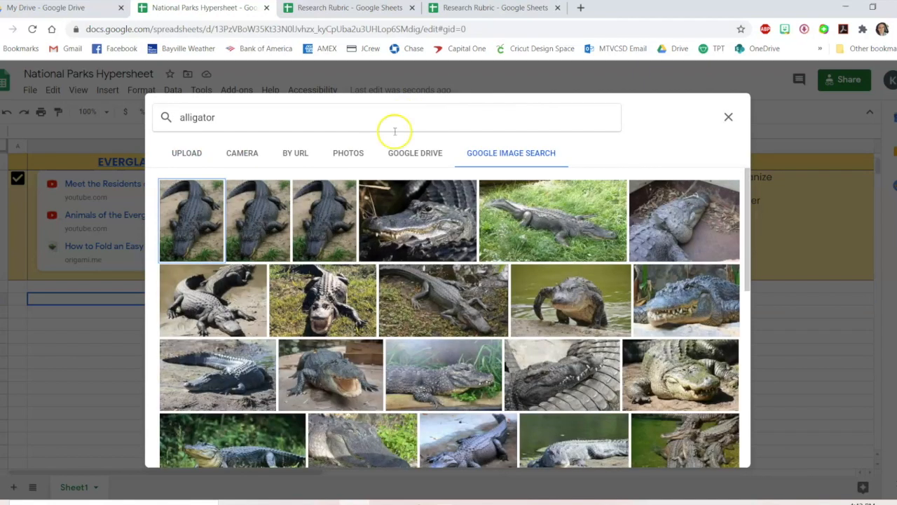
pyautogui.click(604, 236)
pyautogui.click(722, 455)
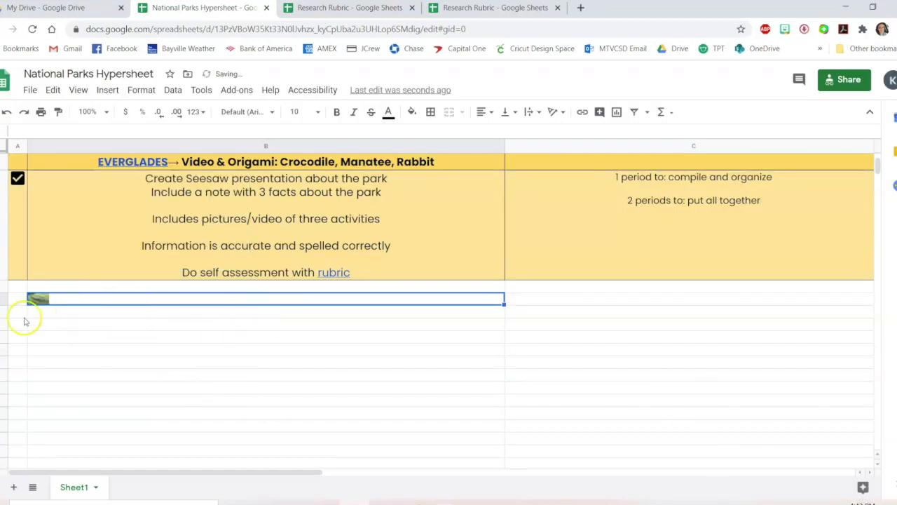
# Enlarge that row so the alligator picture shows at a larger size, then delete the picture from the cell
pyautogui.moveTo(3, 306); pyautogui.dragTo(4, 417)
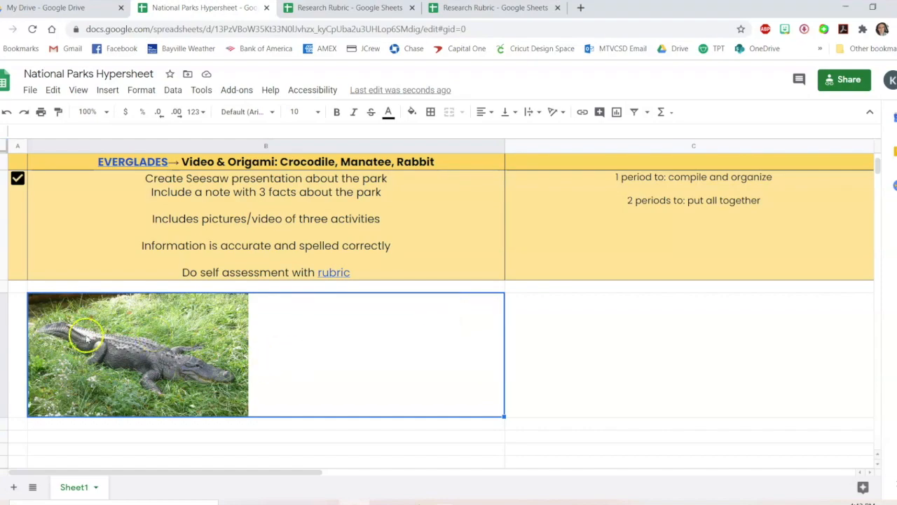
pyautogui.press('Delete')
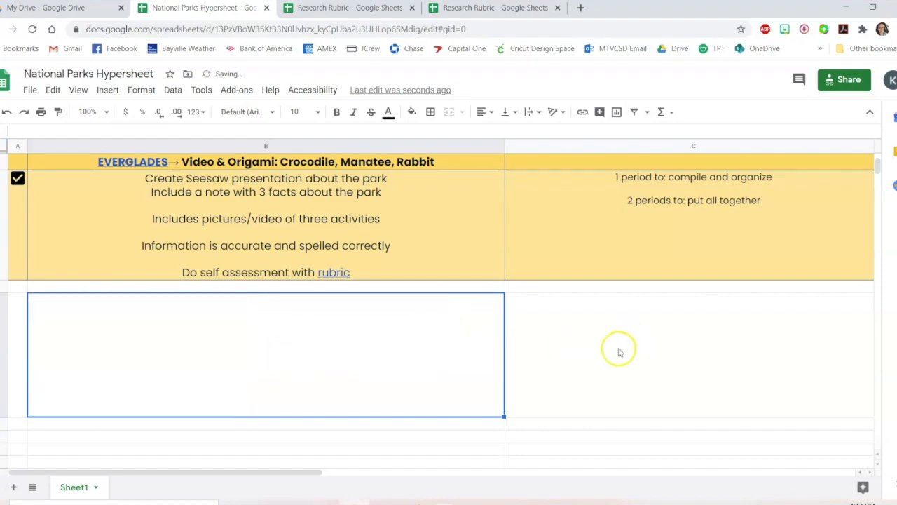
pyautogui.scroll(3, 590, 372)
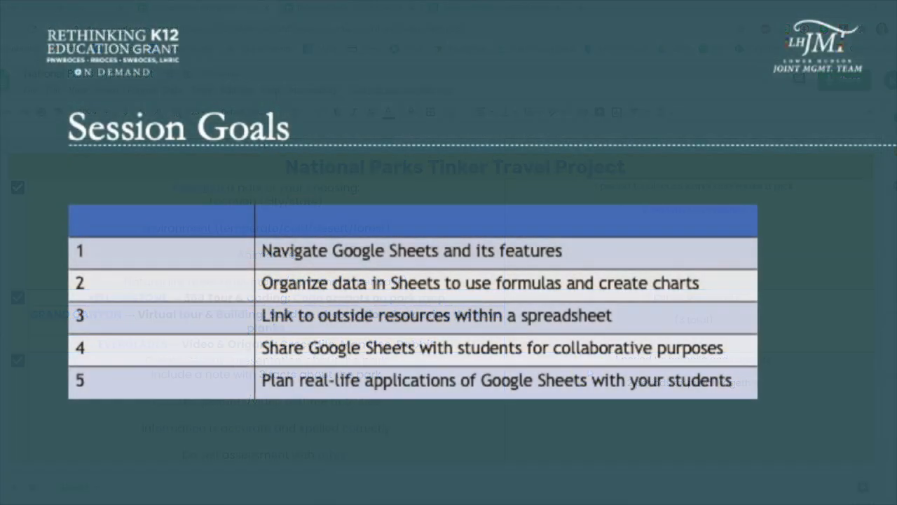